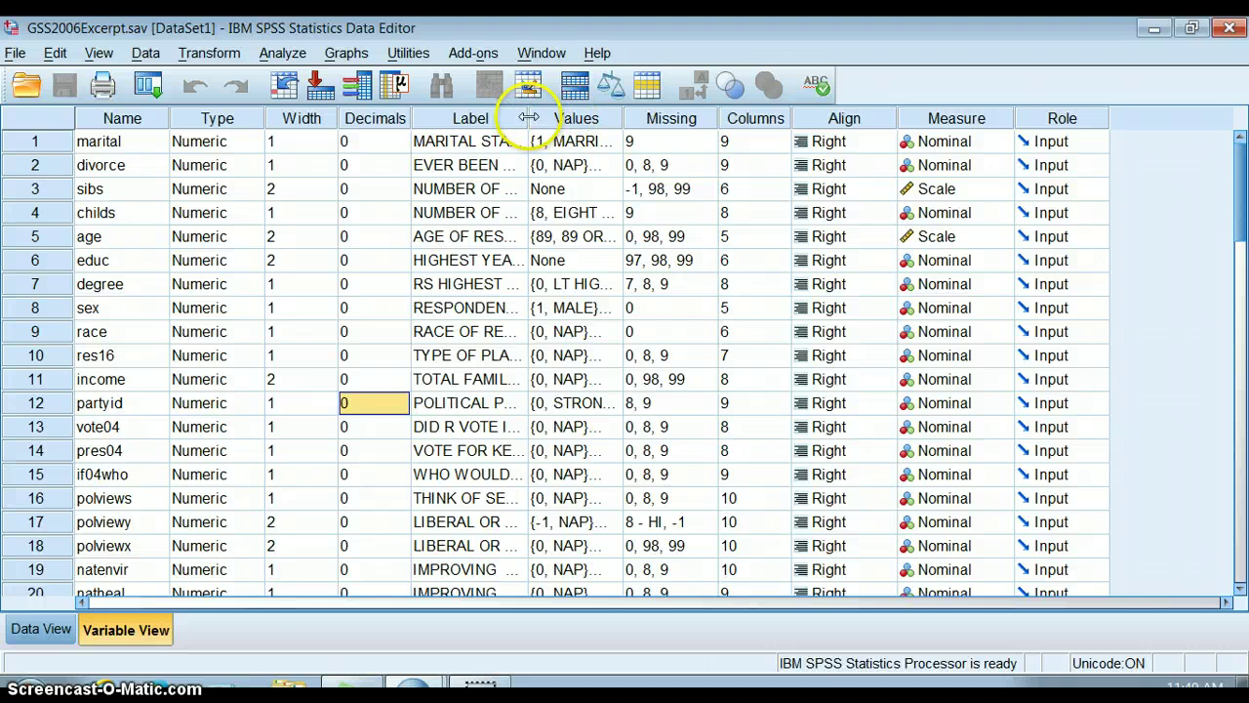
# Widen the Label column and review partyid's value labels, closing them unchanged
pyautogui.moveTo(529, 127); pyautogui.dragTo(799, 128)
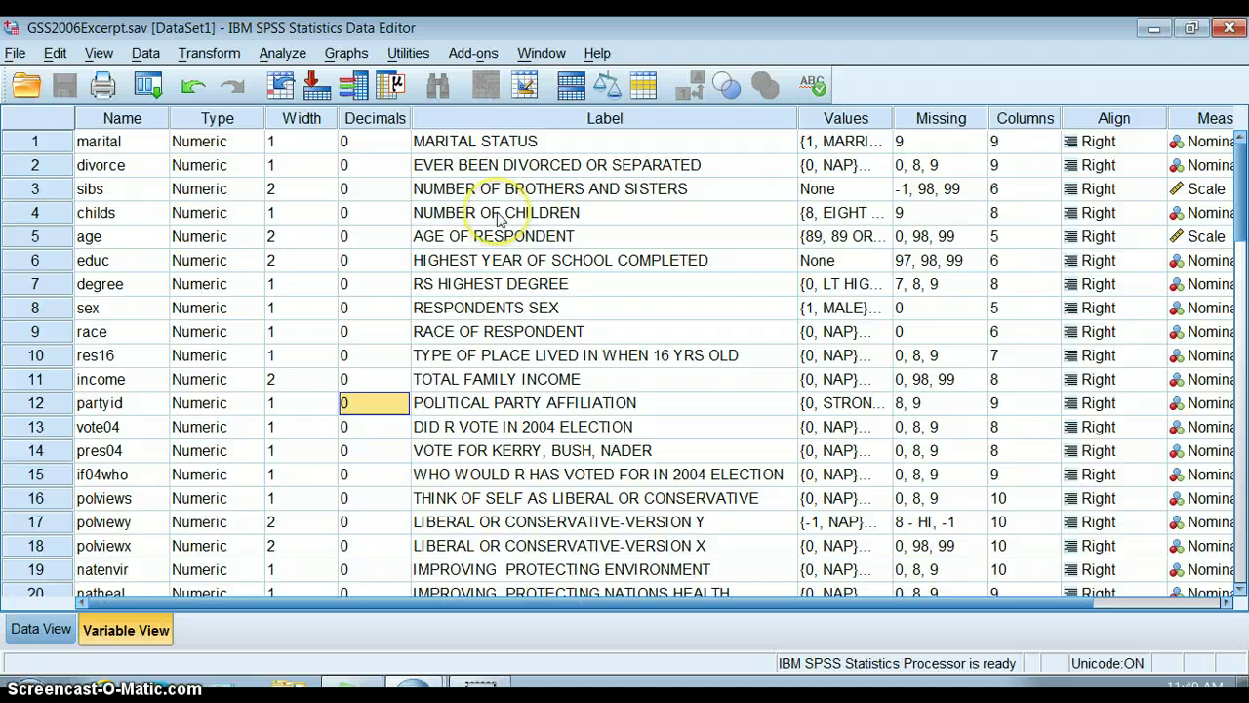
pyautogui.click(566, 403)
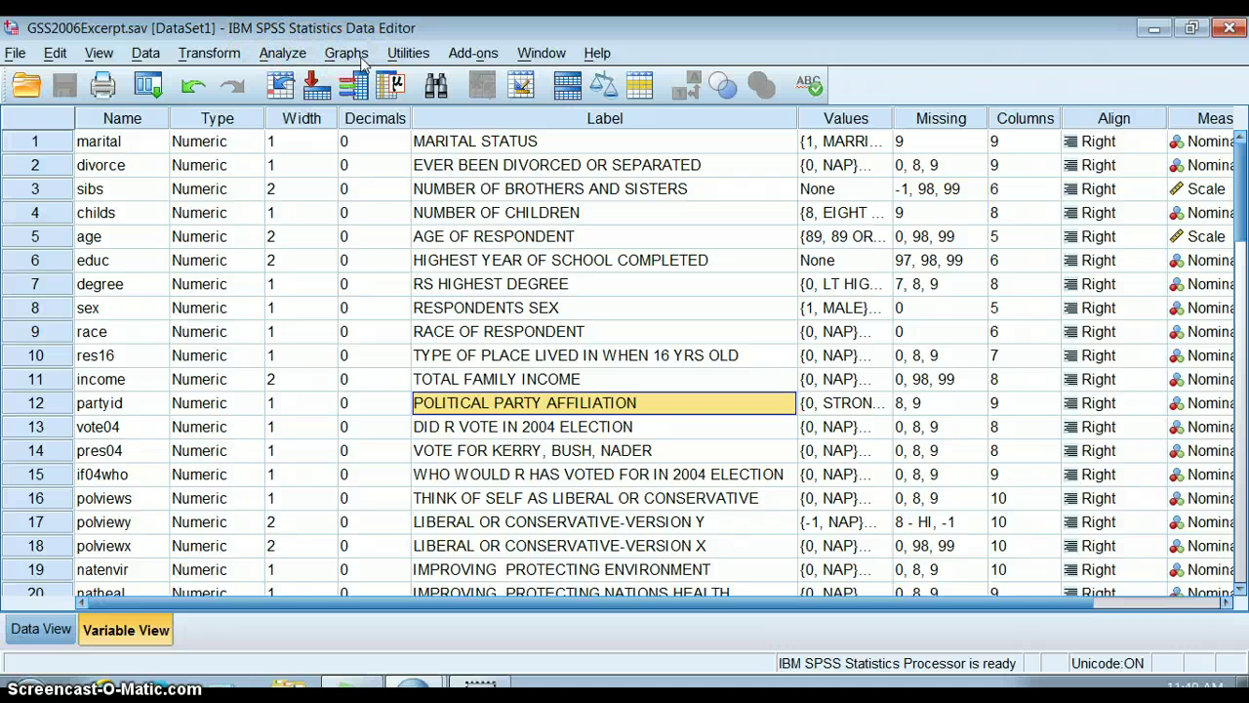
pyautogui.click(878, 403)
pyautogui.click(879, 403)
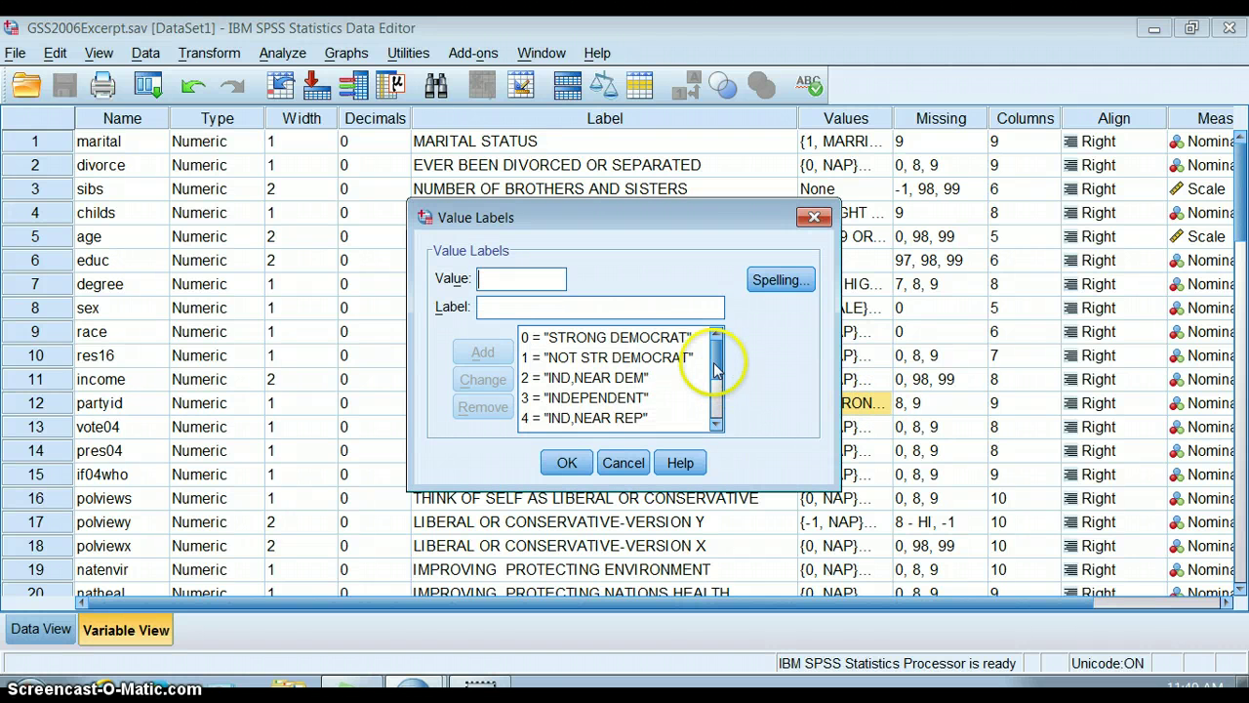
pyautogui.moveTo(717, 365); pyautogui.dragTo(717, 337)
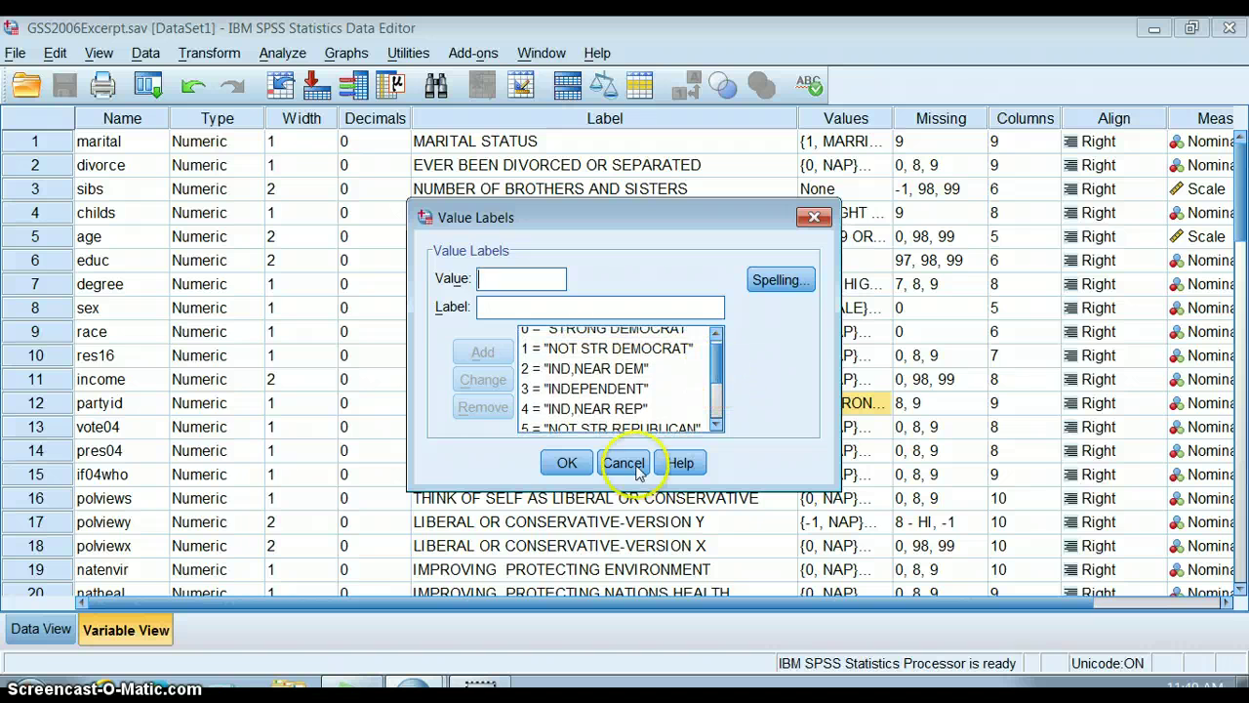
pyautogui.click(623, 463)
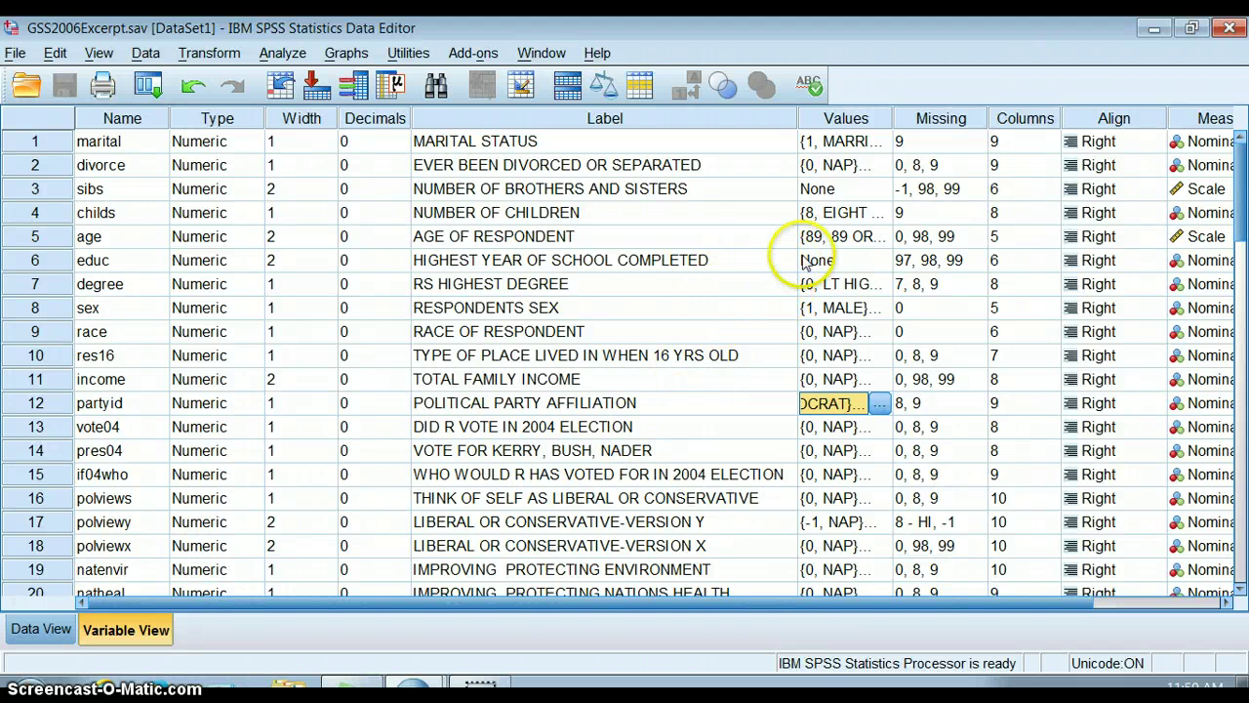
# Check that educ has no value labels, then select the age and educ labels
pyautogui.click(858, 260)
pyautogui.click(879, 259)
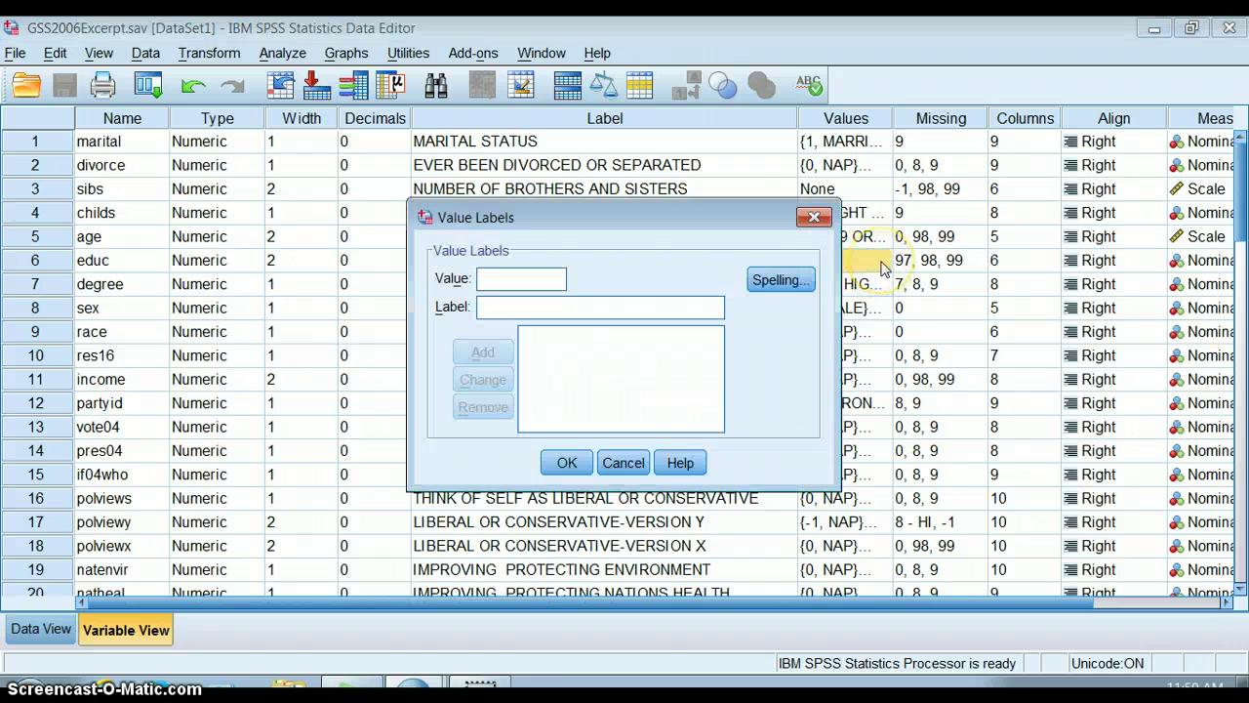
pyautogui.click(622, 462)
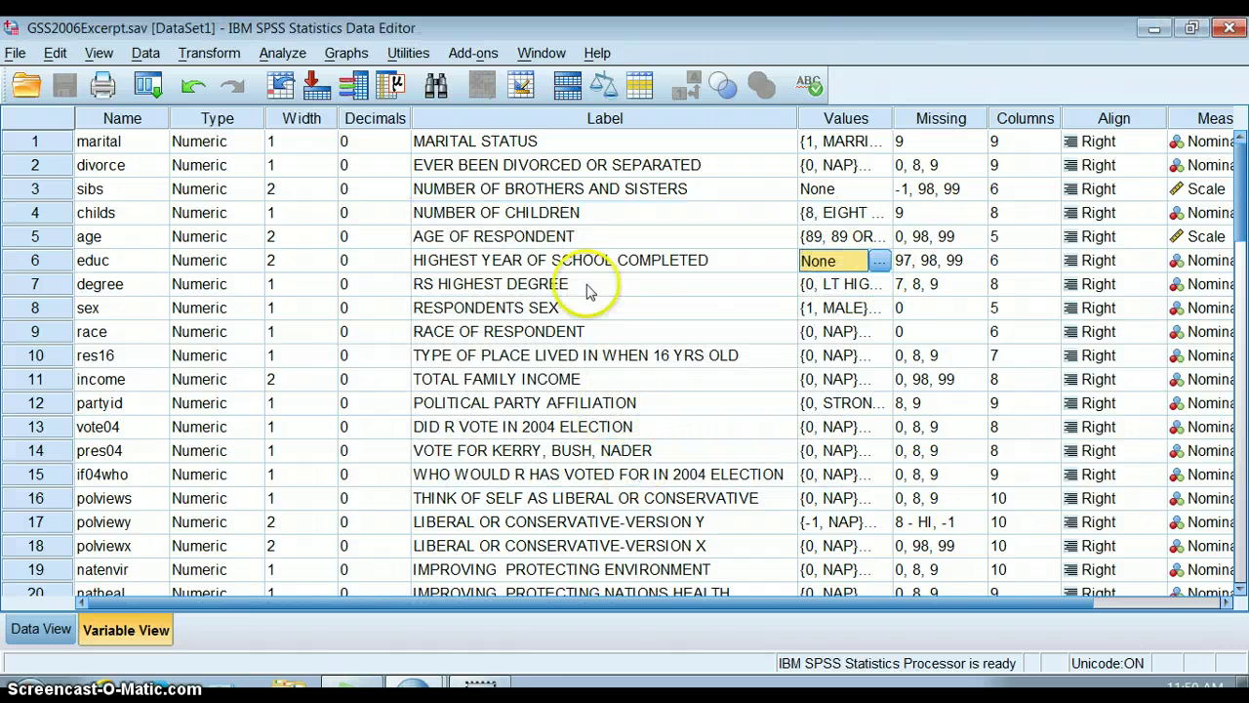
pyautogui.click(559, 242)
pyautogui.click(586, 268)
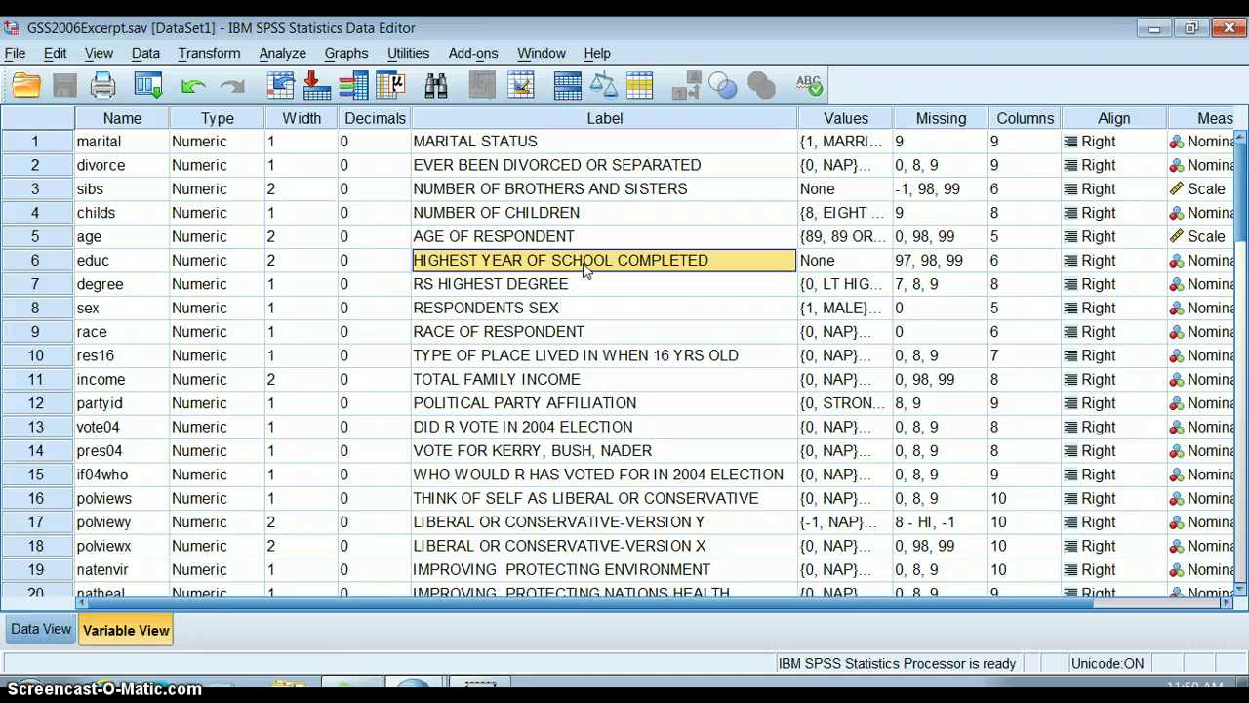
# Launch Graphs > Chart Builder and acknowledge the measurement-level information dialog
pyautogui.click(343, 54)
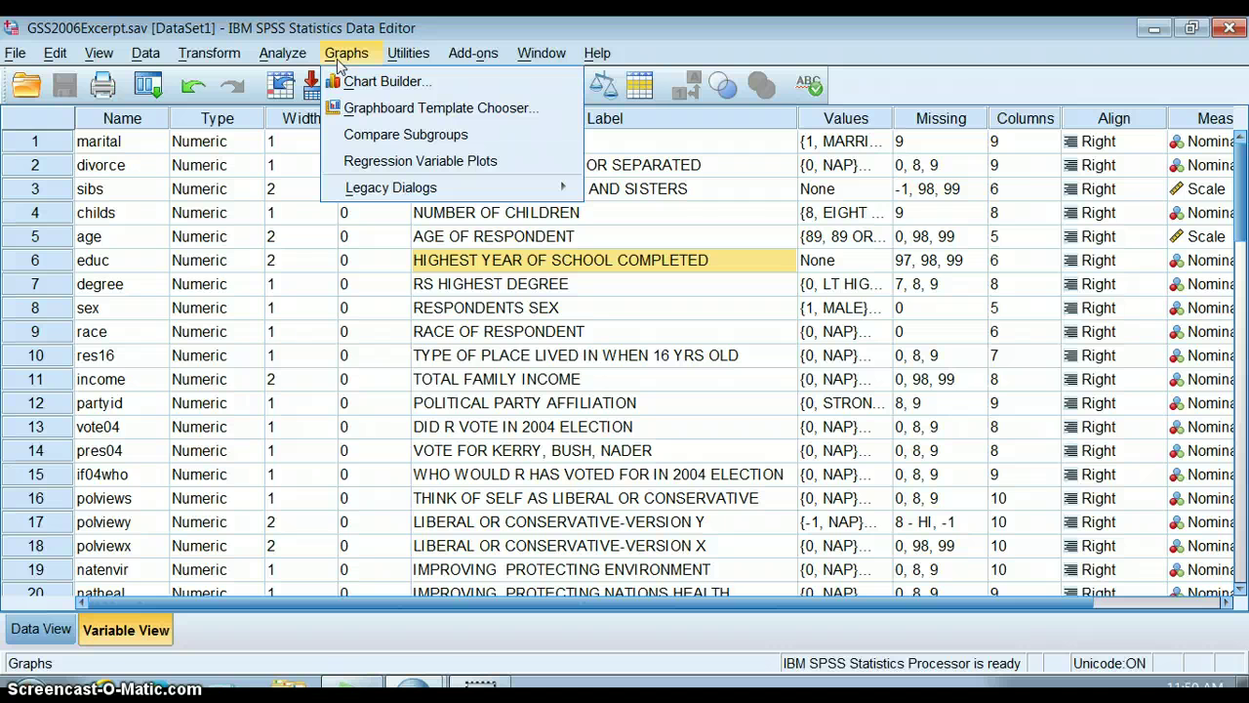
pyautogui.click(363, 86)
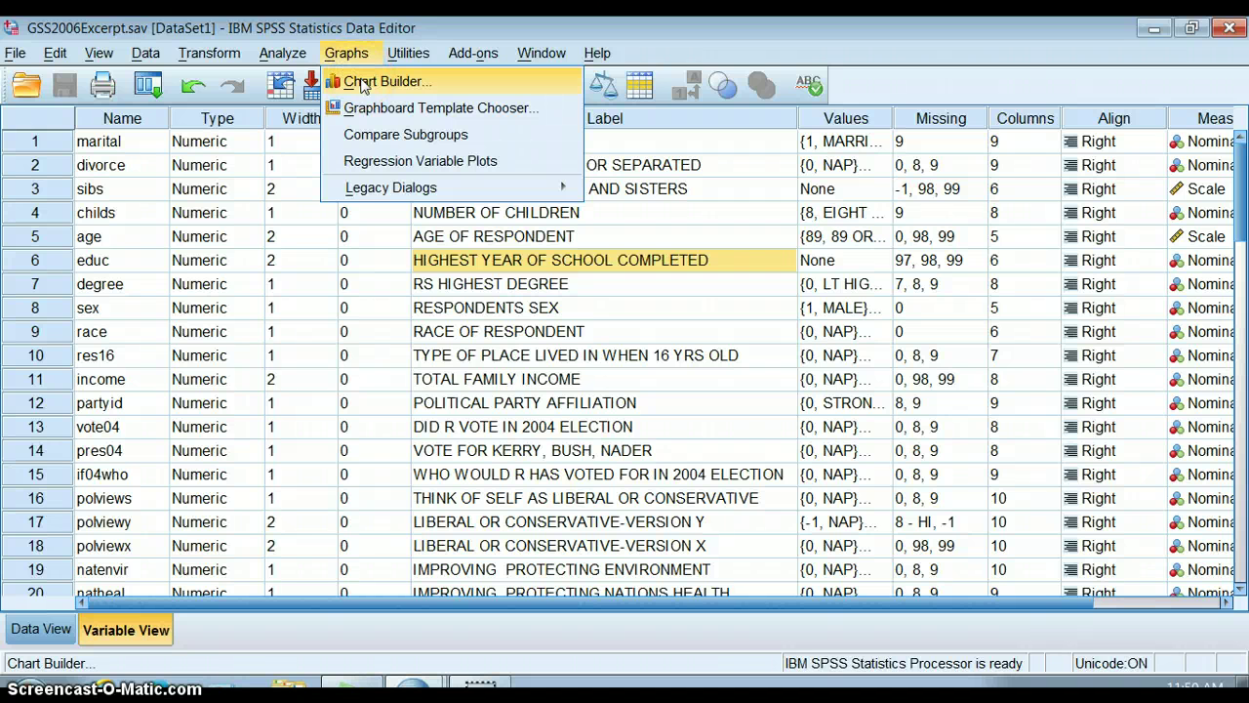
pyautogui.click(363, 83)
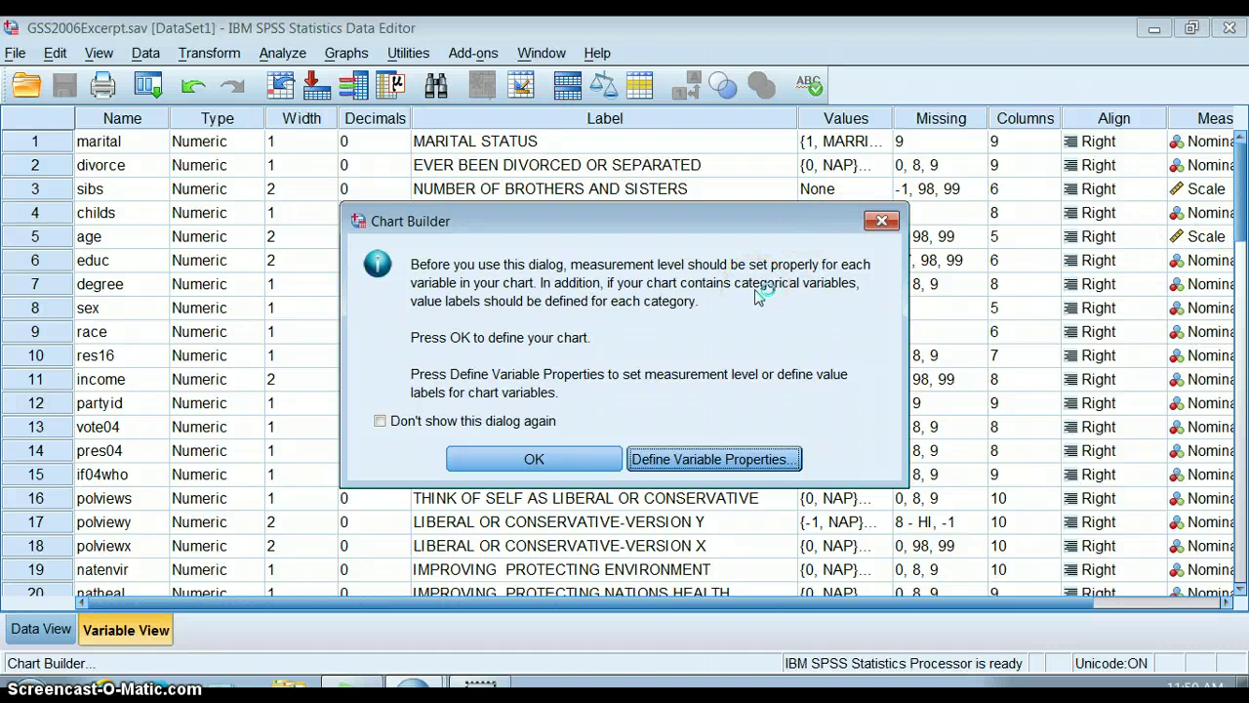
pyautogui.click(541, 460)
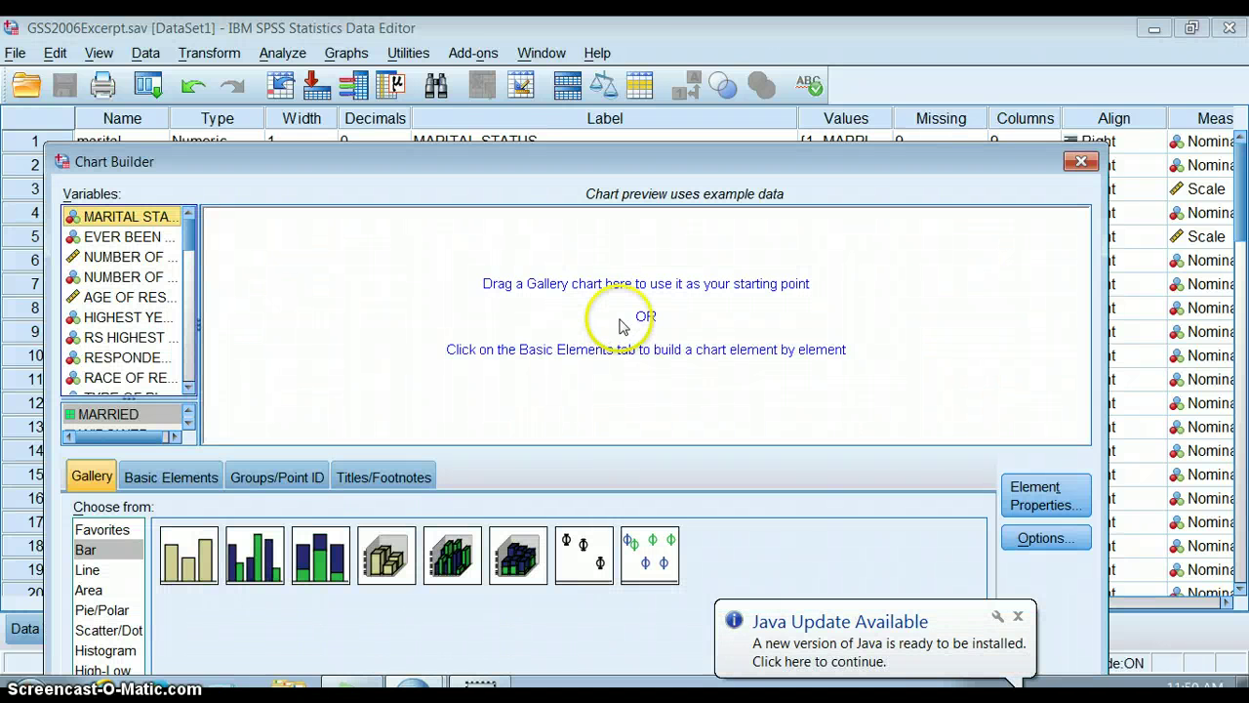
# Make the Chart Builder window taller and wider, and move it higher on screen
pyautogui.moveTo(699, 144); pyautogui.dragTo(700, 35)
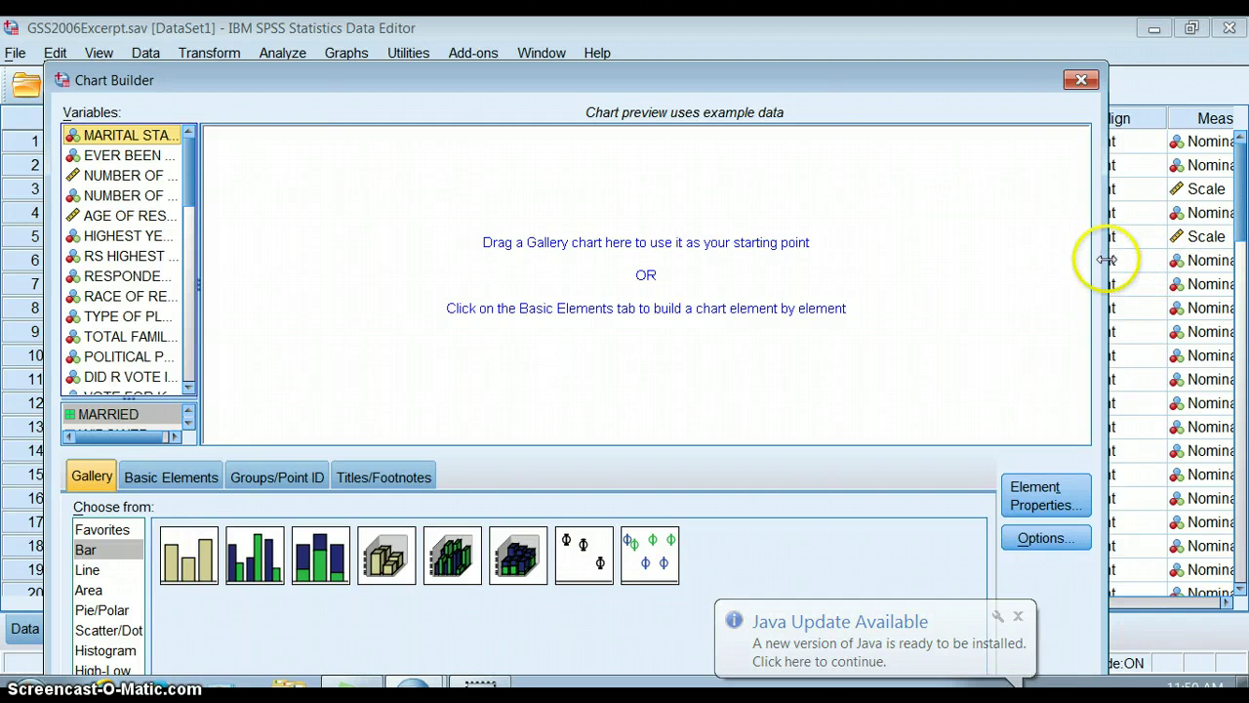
pyautogui.moveTo(1107, 262); pyautogui.dragTo(1220, 269)
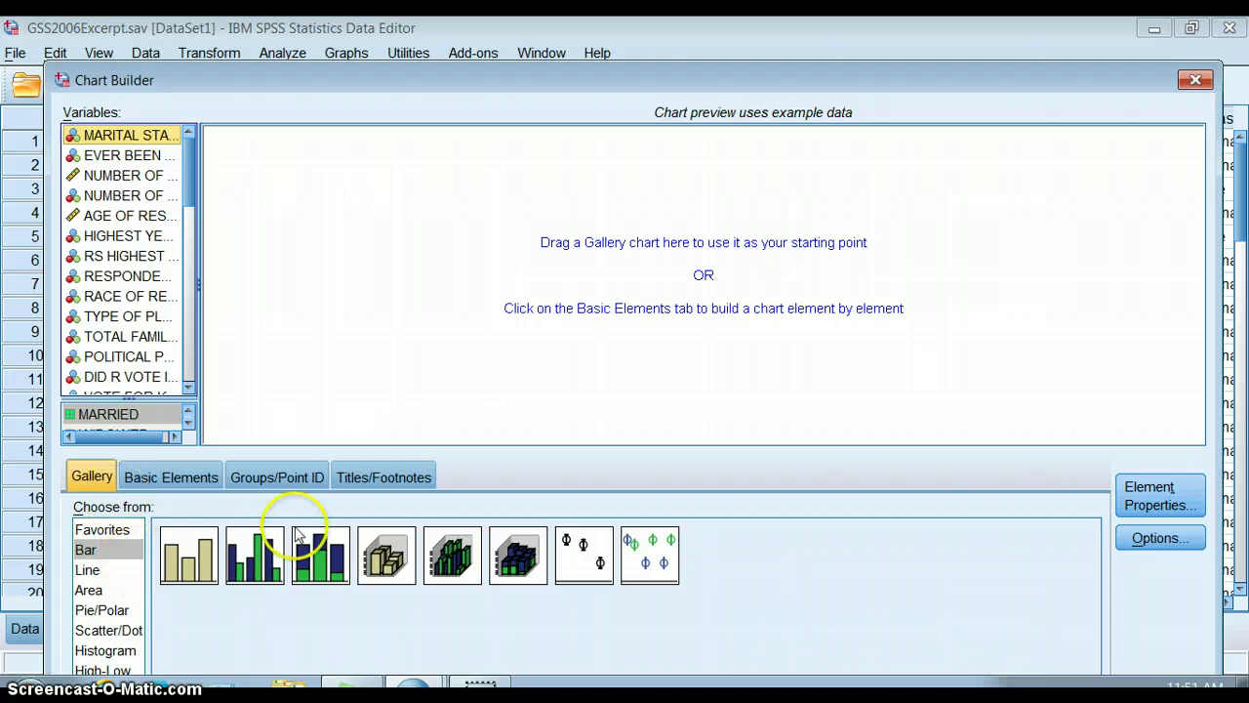
pyautogui.moveTo(834, 86); pyautogui.dragTo(826, 42)
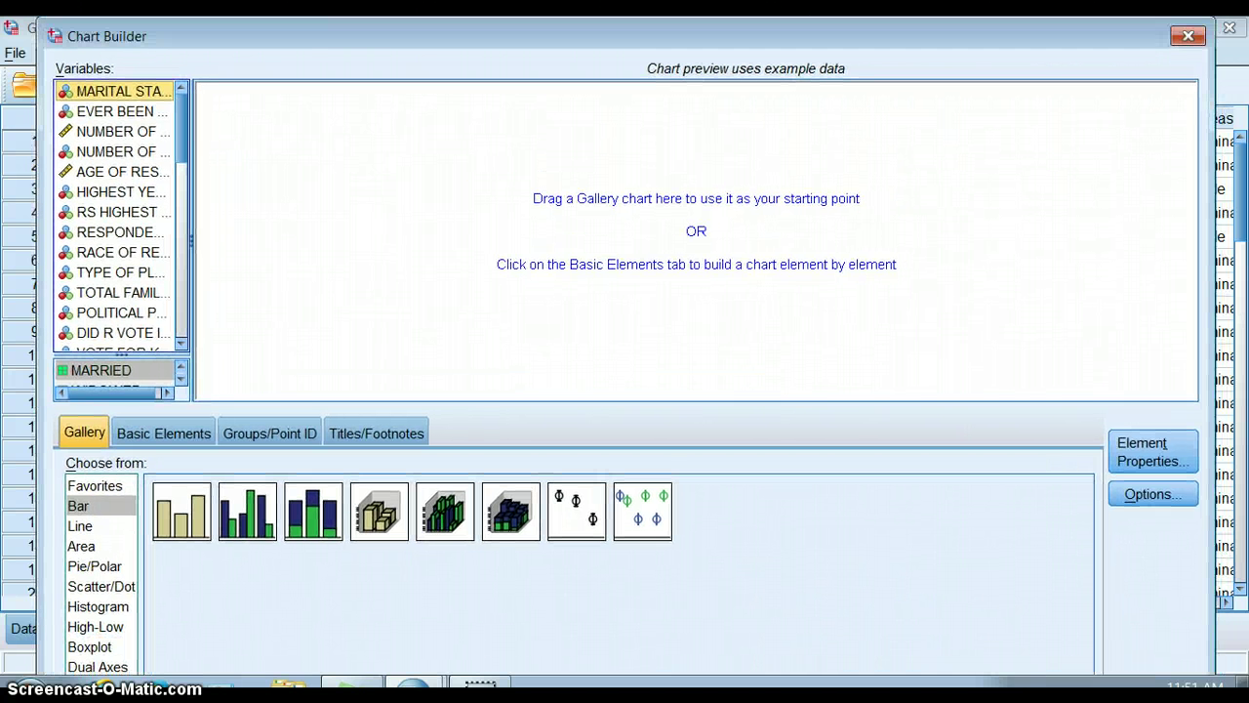
# Browse the Line, Area, Scatter/Dot and Histogram galleries, settling on Pie/Polar
pyautogui.click(93, 527)
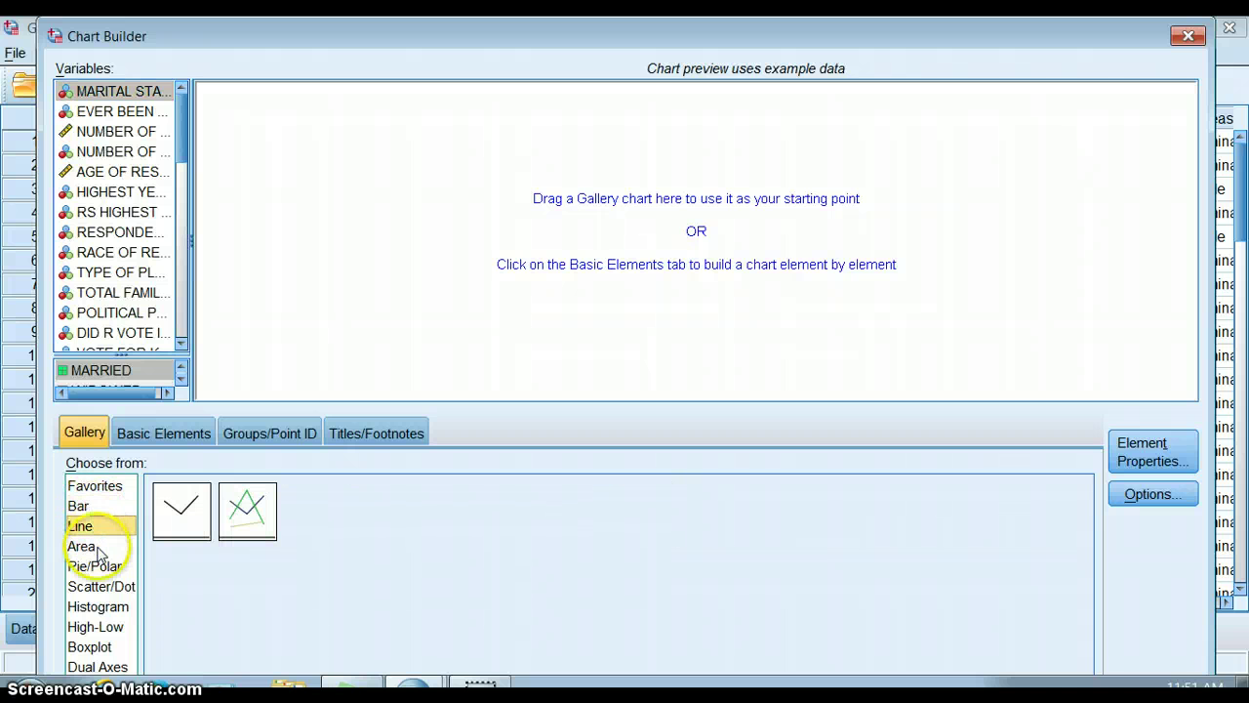
pyautogui.click(97, 550)
pyautogui.click(97, 568)
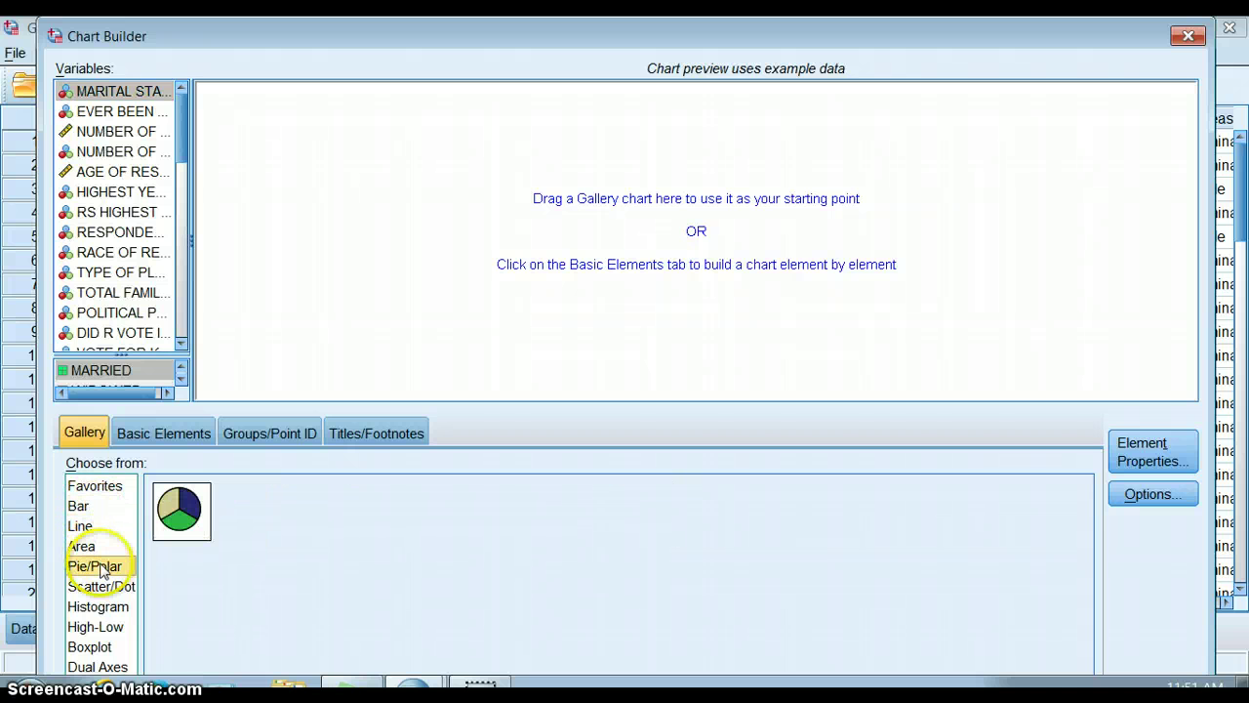
pyautogui.click(108, 586)
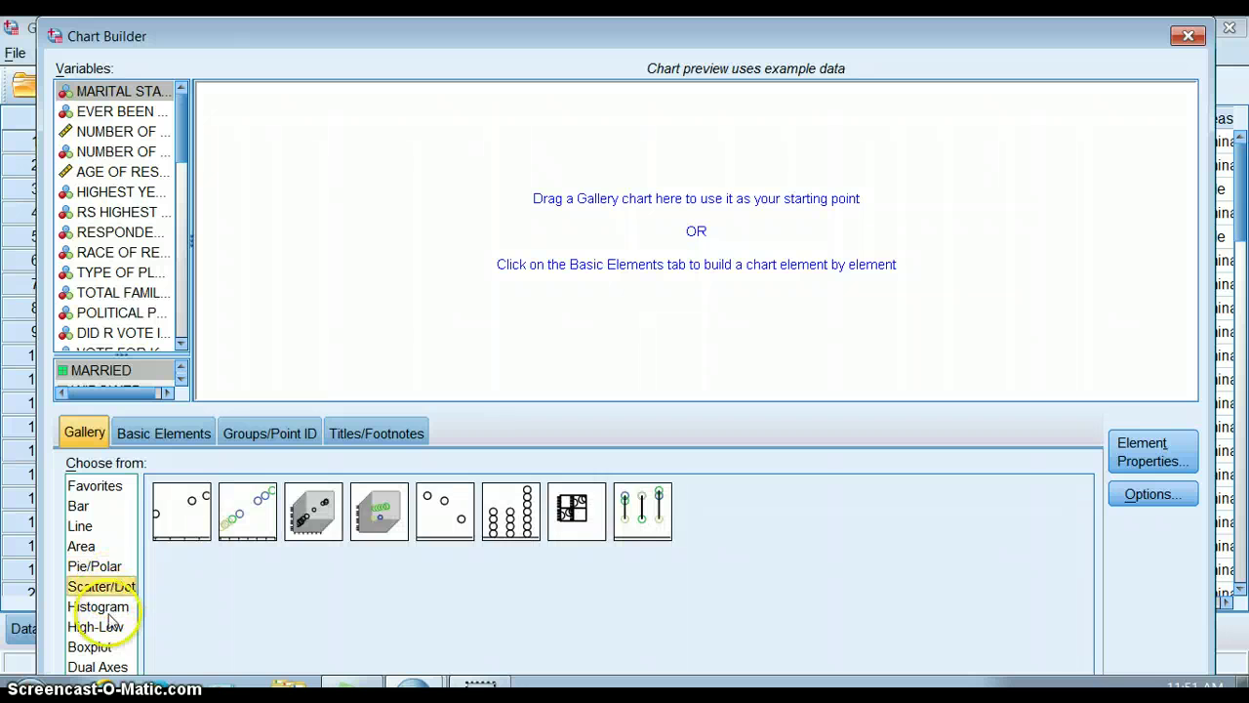
pyautogui.click(98, 606)
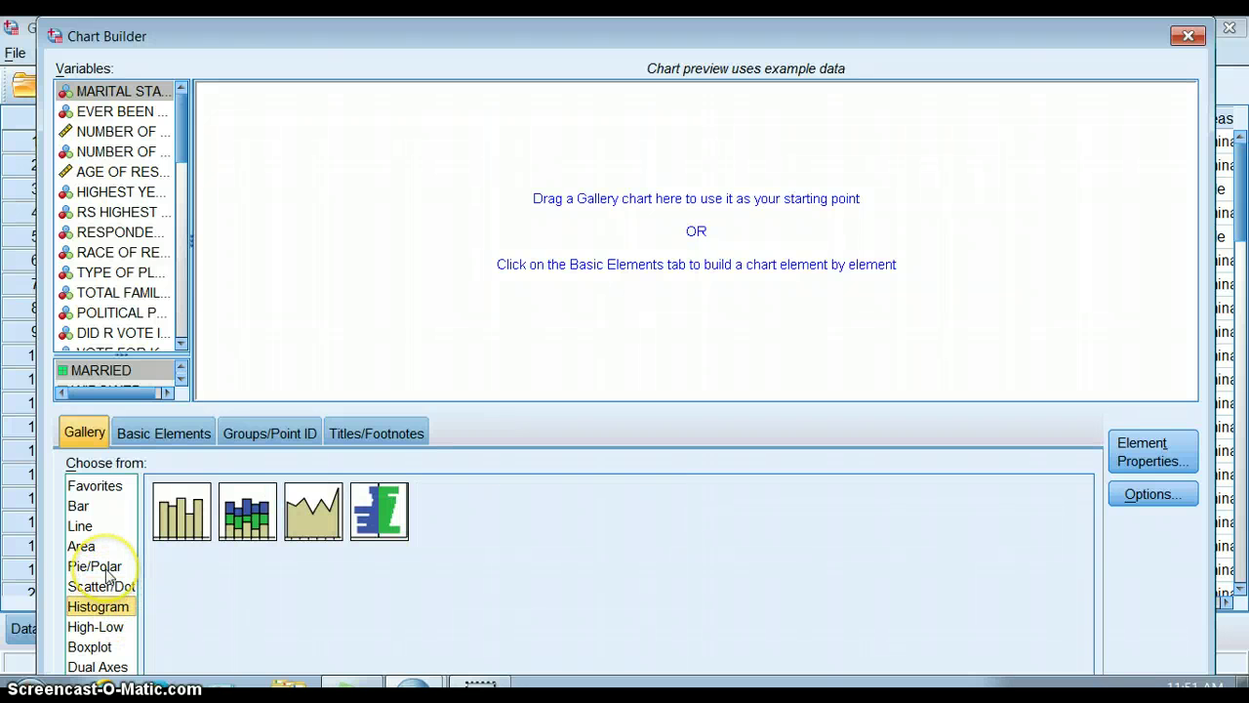
pyautogui.click(107, 571)
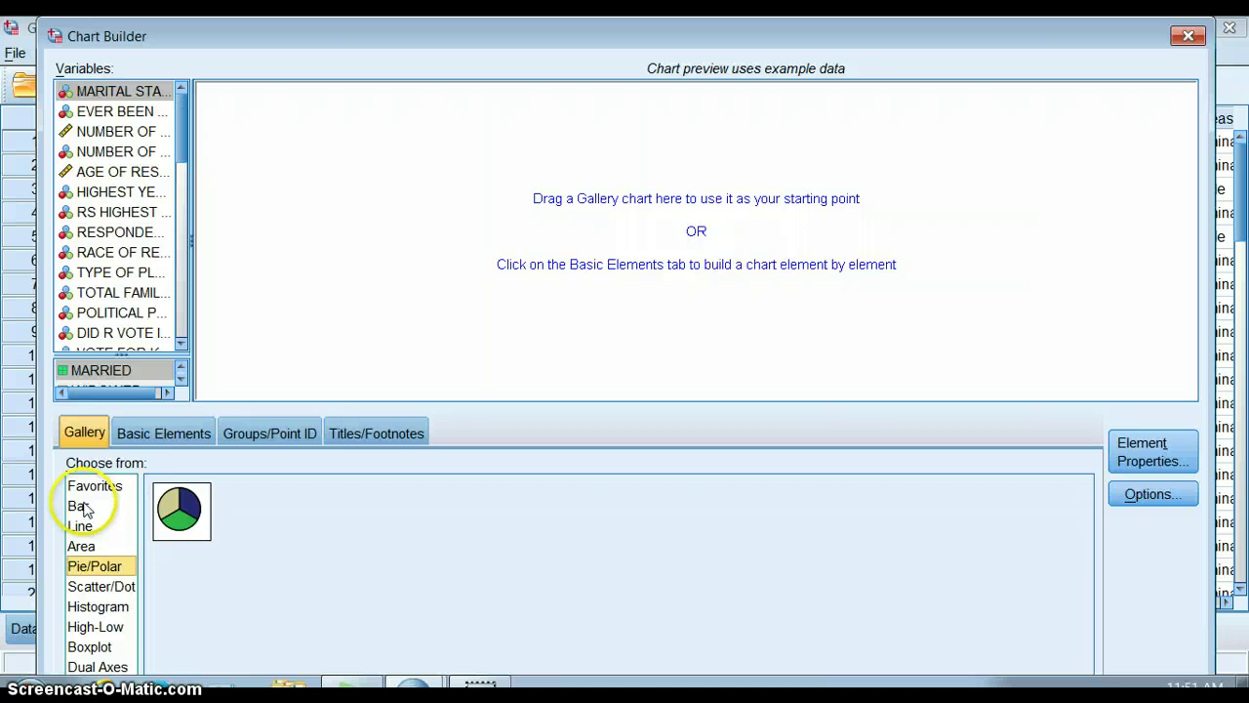
# Start a pie chart on the canvas and reposition the Element Properties window
pyautogui.doubleClick(180, 511)
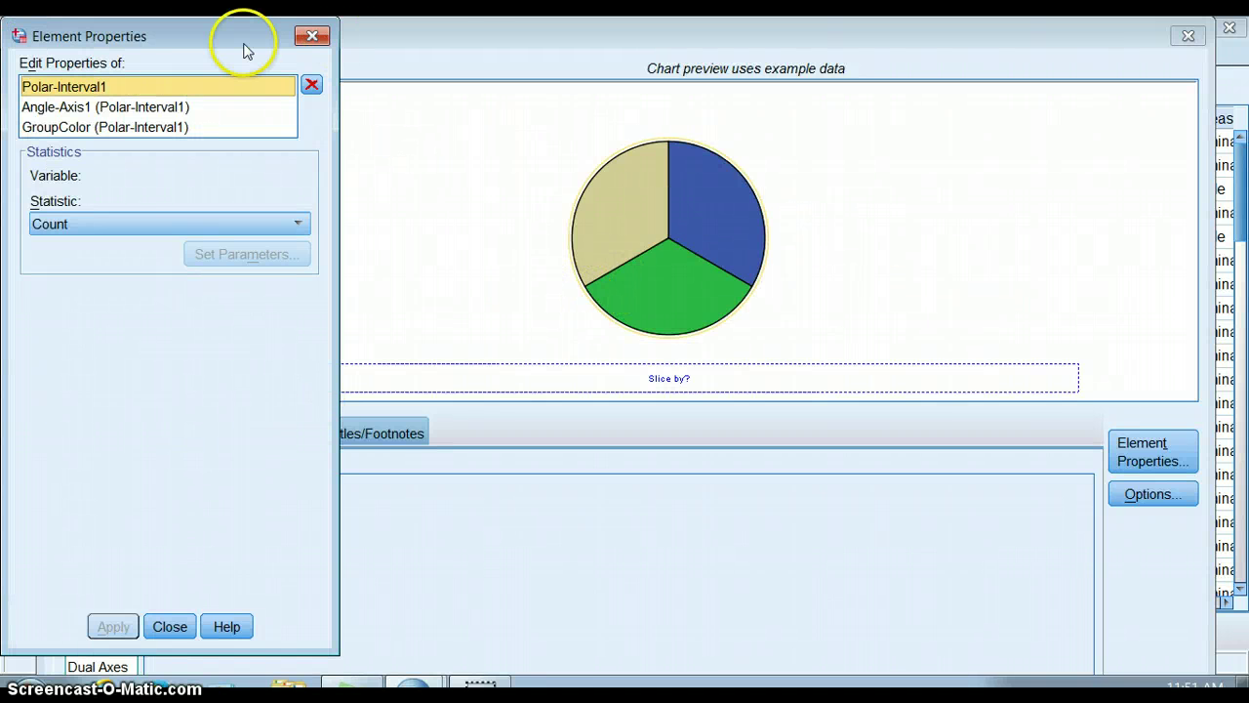
pyautogui.moveTo(247, 43); pyautogui.dragTo(1176, 49)
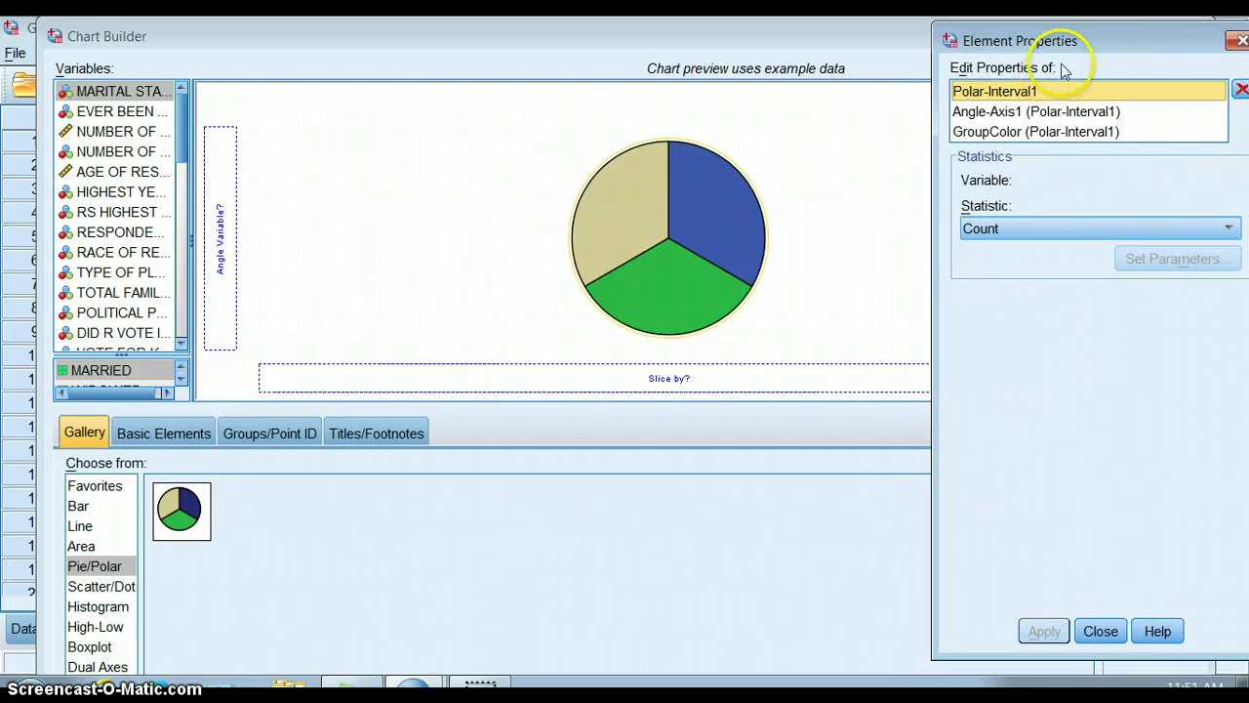
pyautogui.moveTo(1025, 46); pyautogui.dragTo(637, 101)
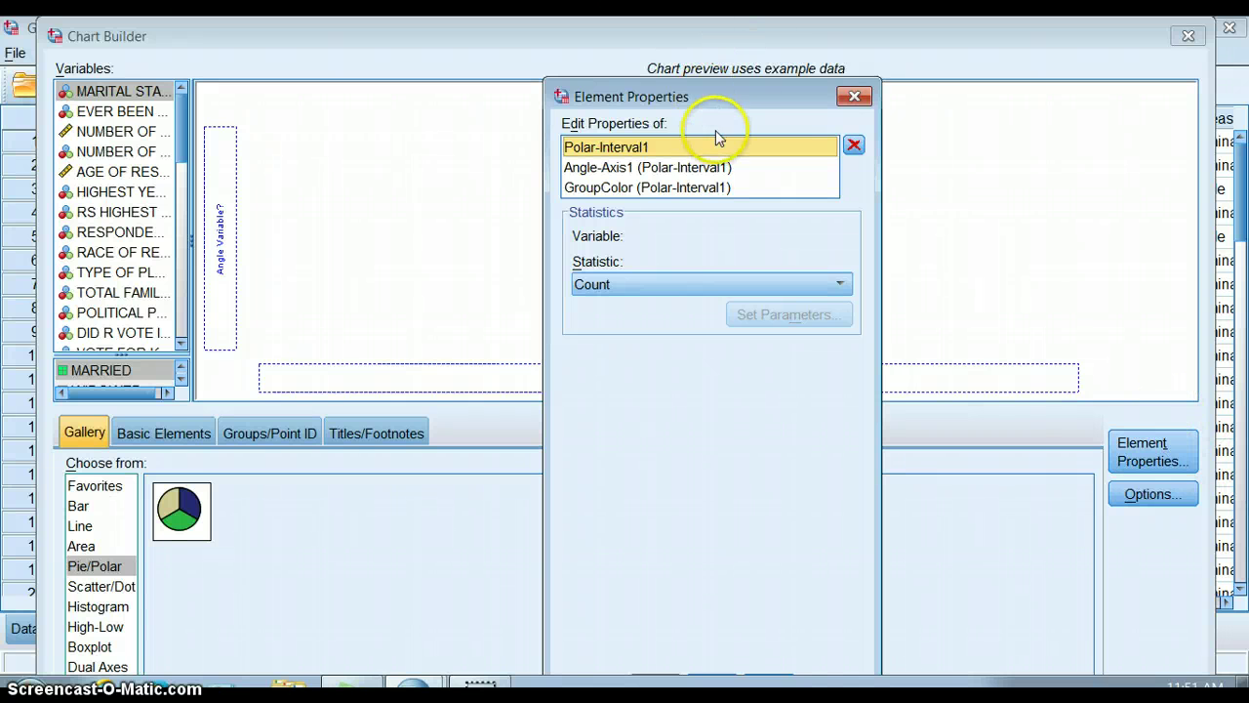
pyautogui.moveTo(745, 98); pyautogui.dragTo(1201, 38)
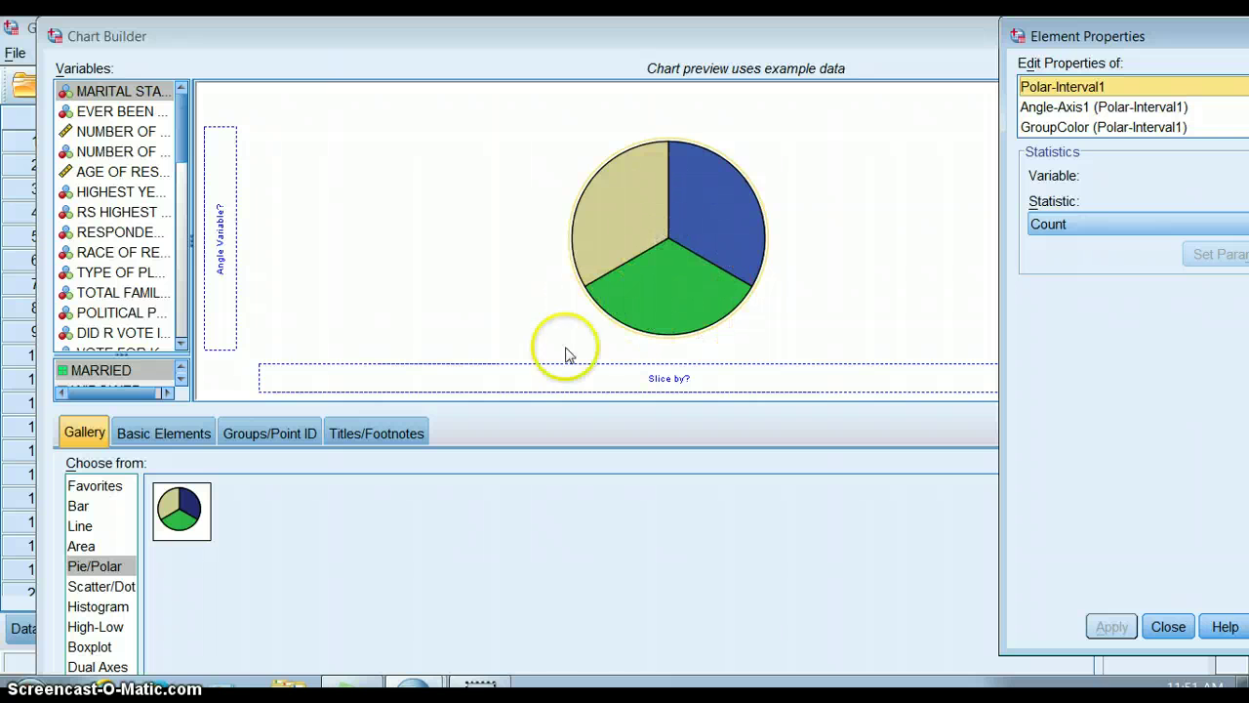
# Slice the pie by POLITICAL PARTY AFFILIATION and set its statistic to Percentage
pyautogui.click(153, 312)
pyautogui.moveTo(153, 312)
pyautogui.mouseDown()
pyautogui.moveTo(348, 293)
pyautogui.moveTo(544, 334)
pyautogui.moveTo(566, 370)
pyautogui.mouseUp()
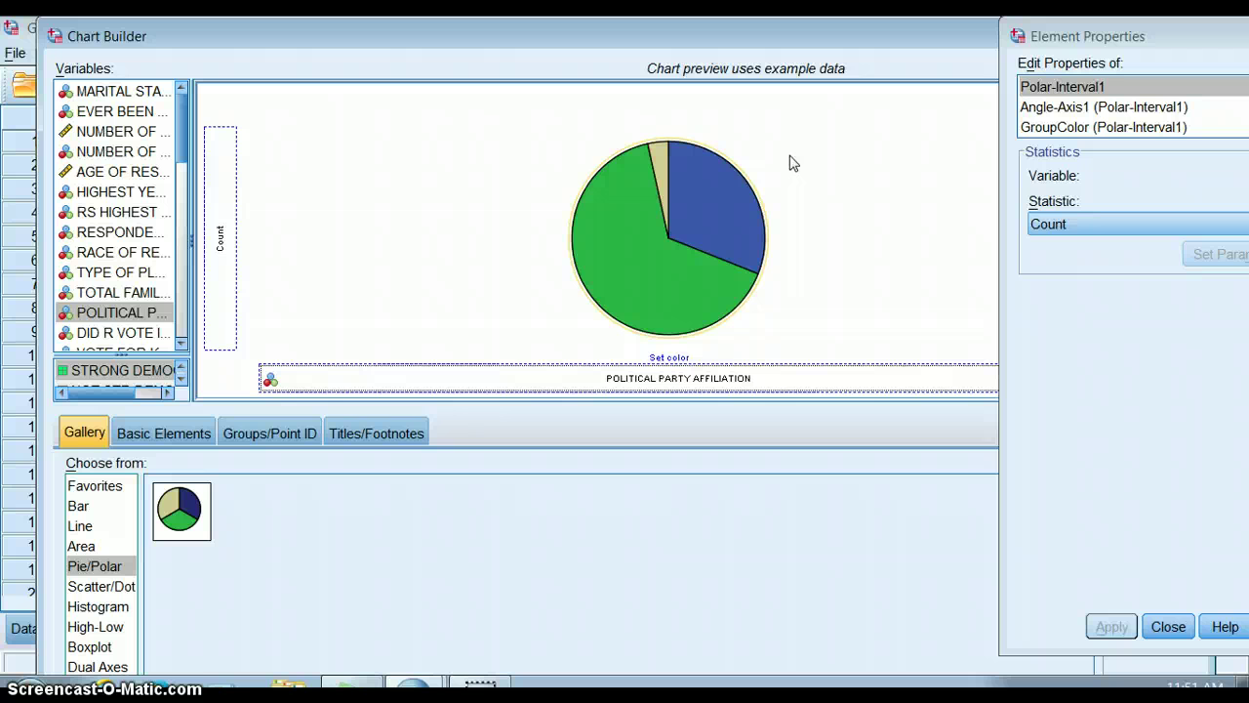
pyautogui.click(679, 360)
pyautogui.click(220, 244)
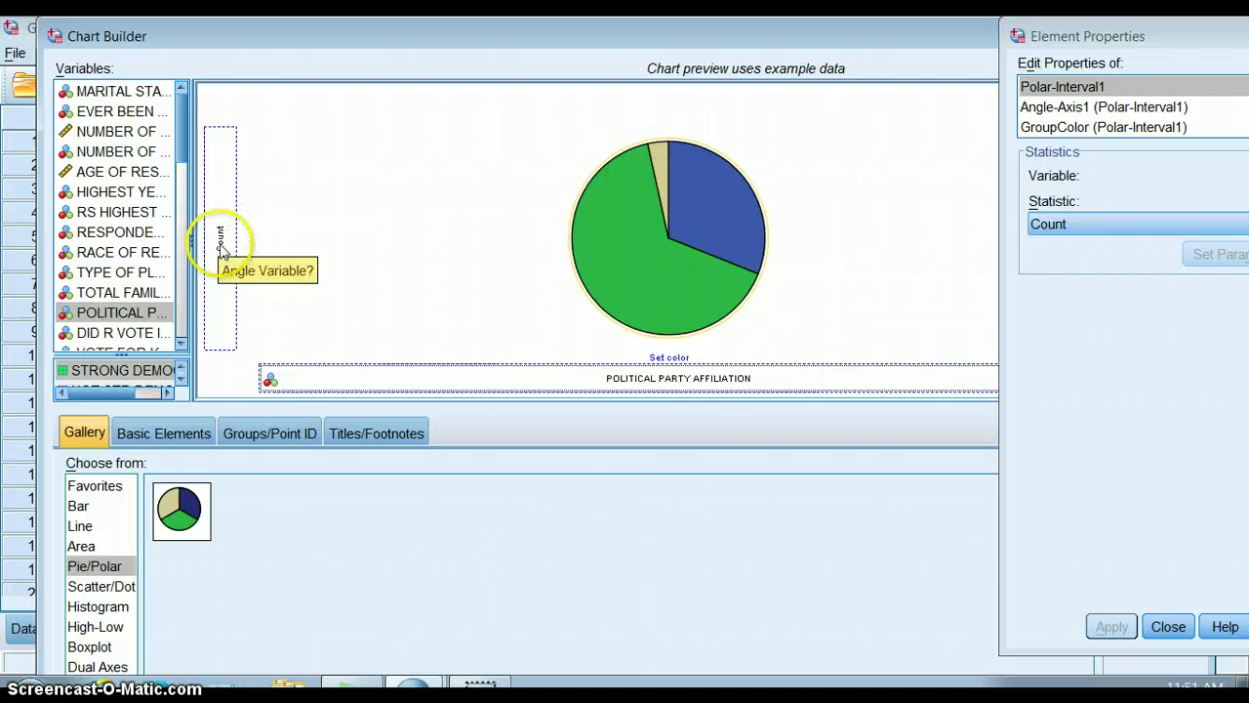
pyautogui.click(723, 223)
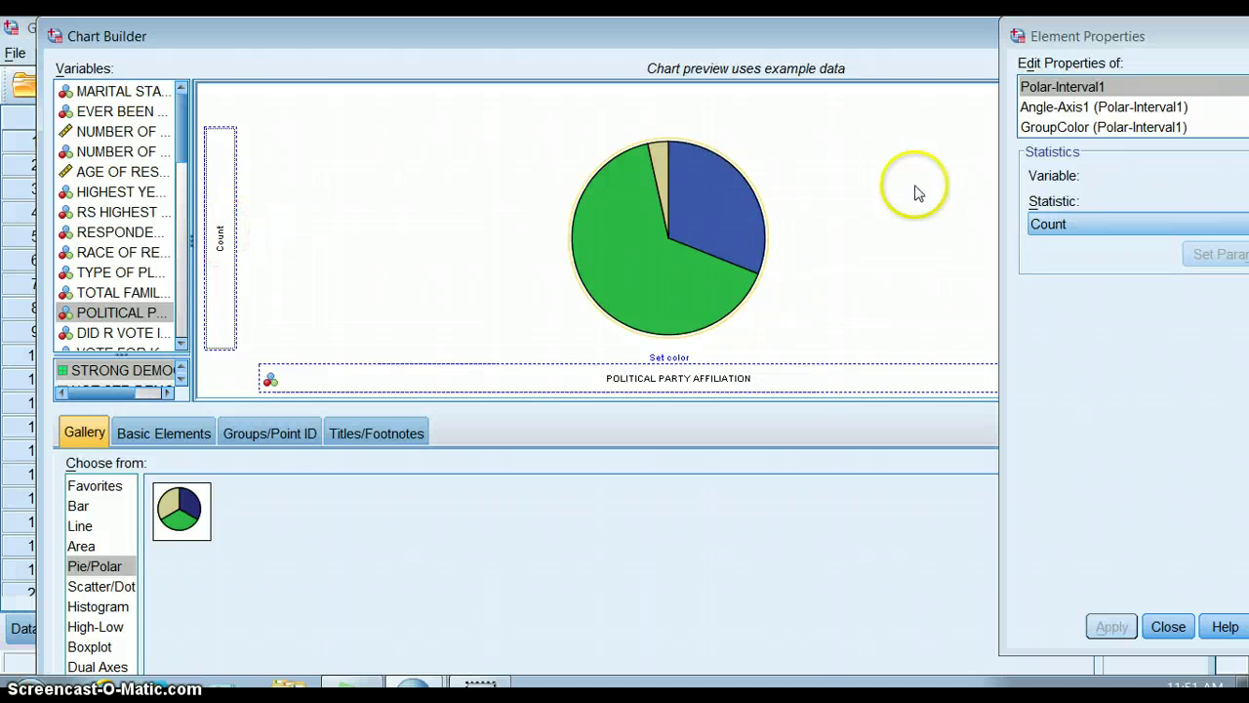
pyautogui.click(1115, 223)
pyautogui.click(1089, 271)
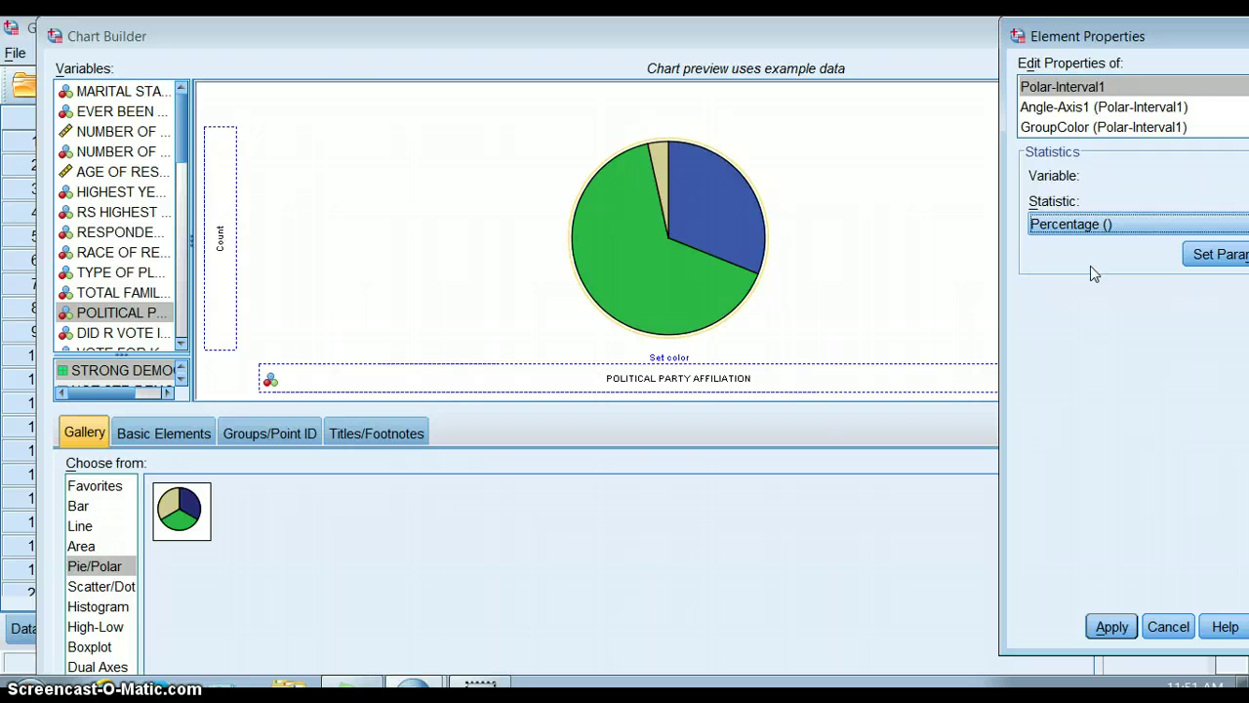
pyautogui.moveTo(1144, 24); pyautogui.dragTo(1015, 24)
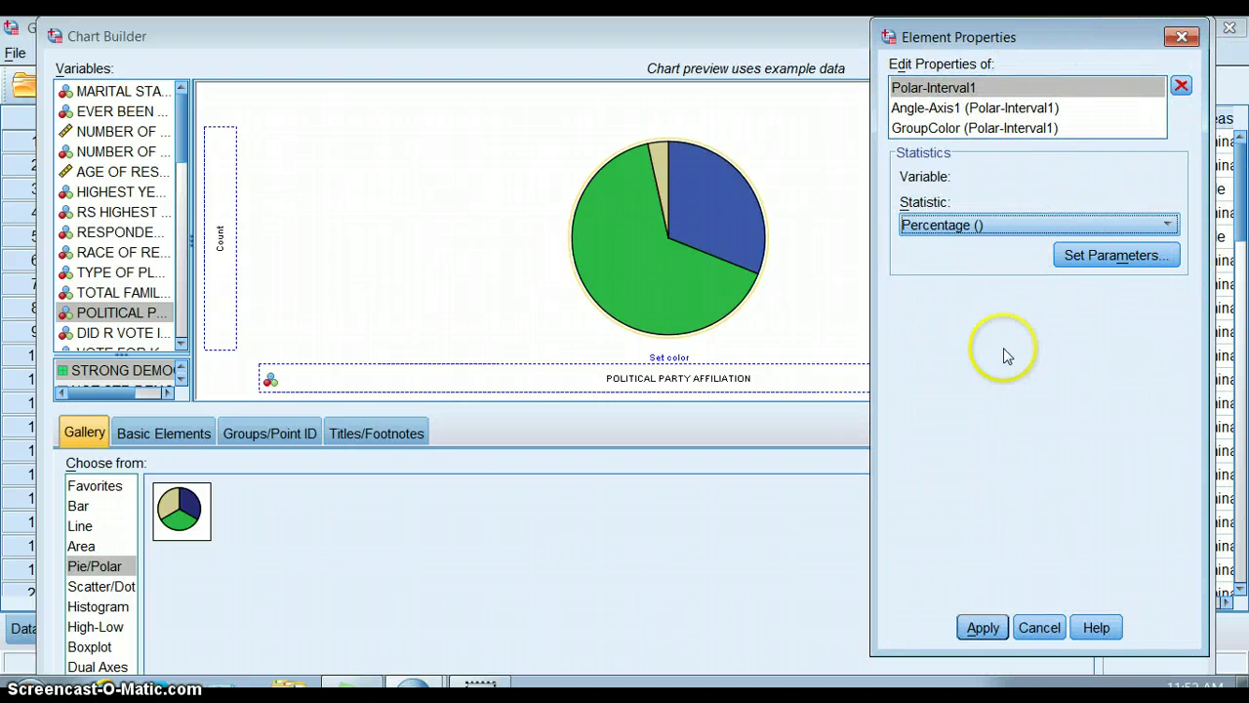
# Apply the Percentage statistic, keeping Grand Total as denominator and clockwise slice direction
pyautogui.click(977, 628)
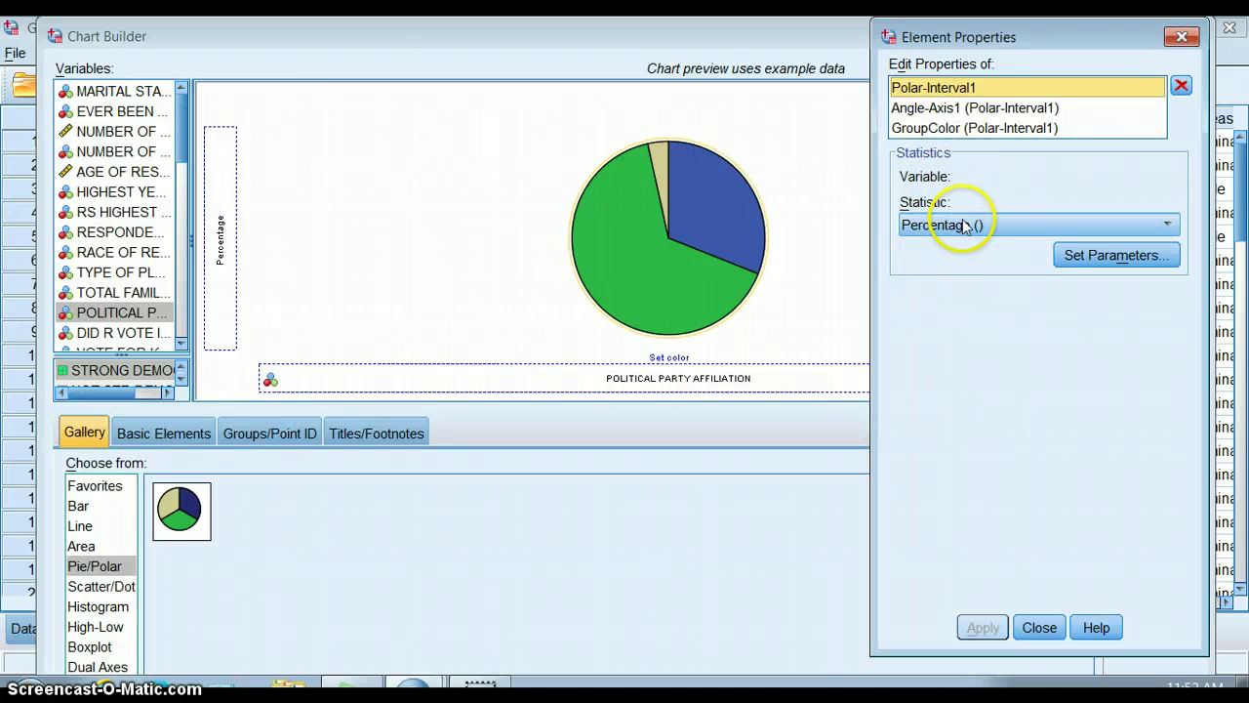
pyautogui.click(1085, 255)
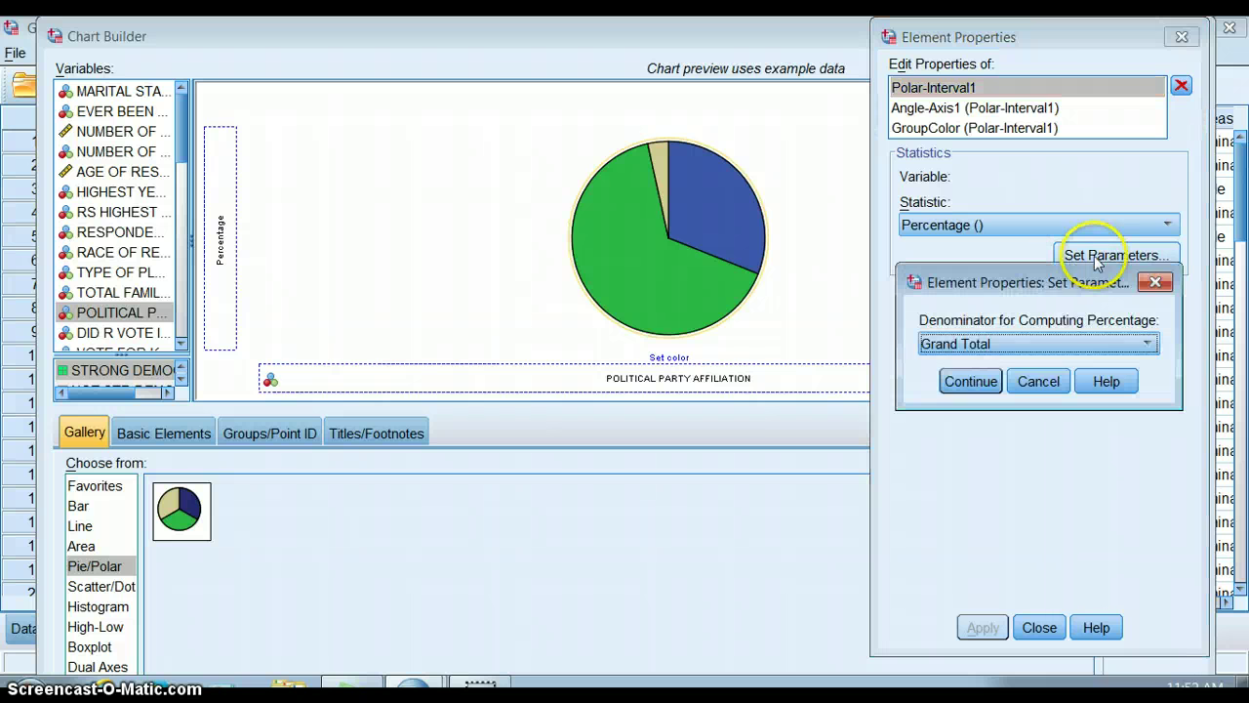
pyautogui.click(1107, 342)
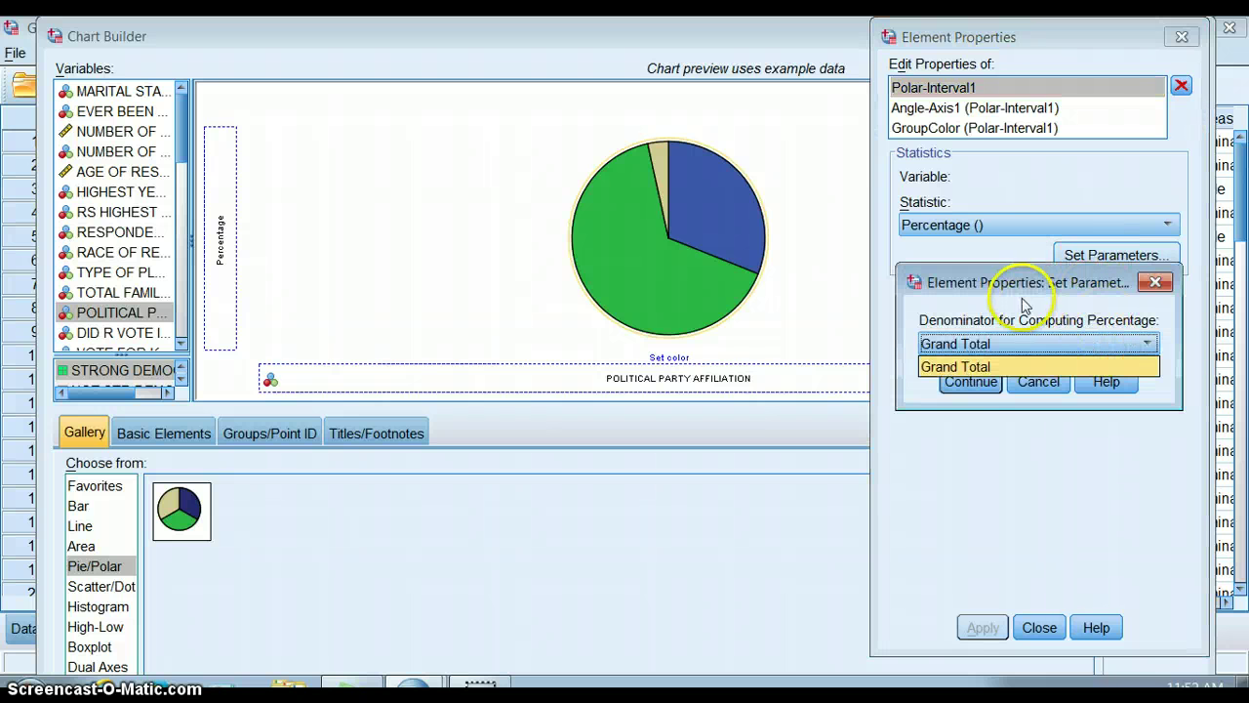
pyautogui.click(976, 367)
pyautogui.click(969, 380)
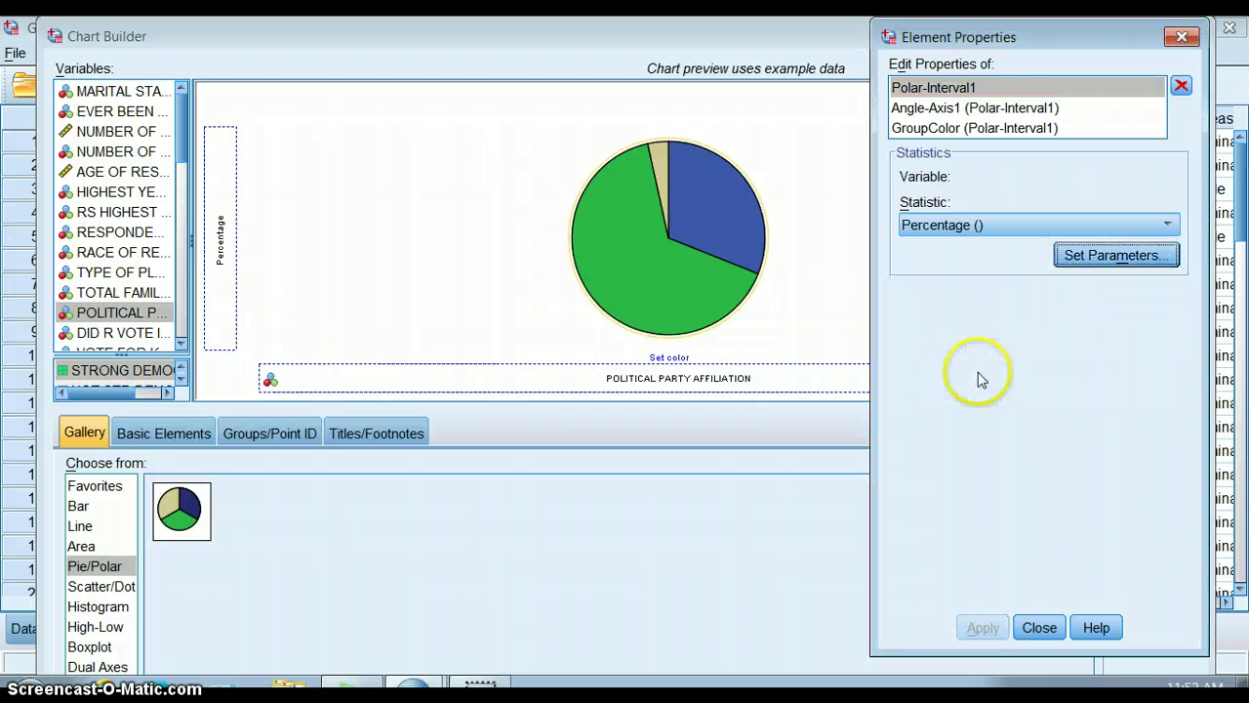
pyautogui.click(988, 110)
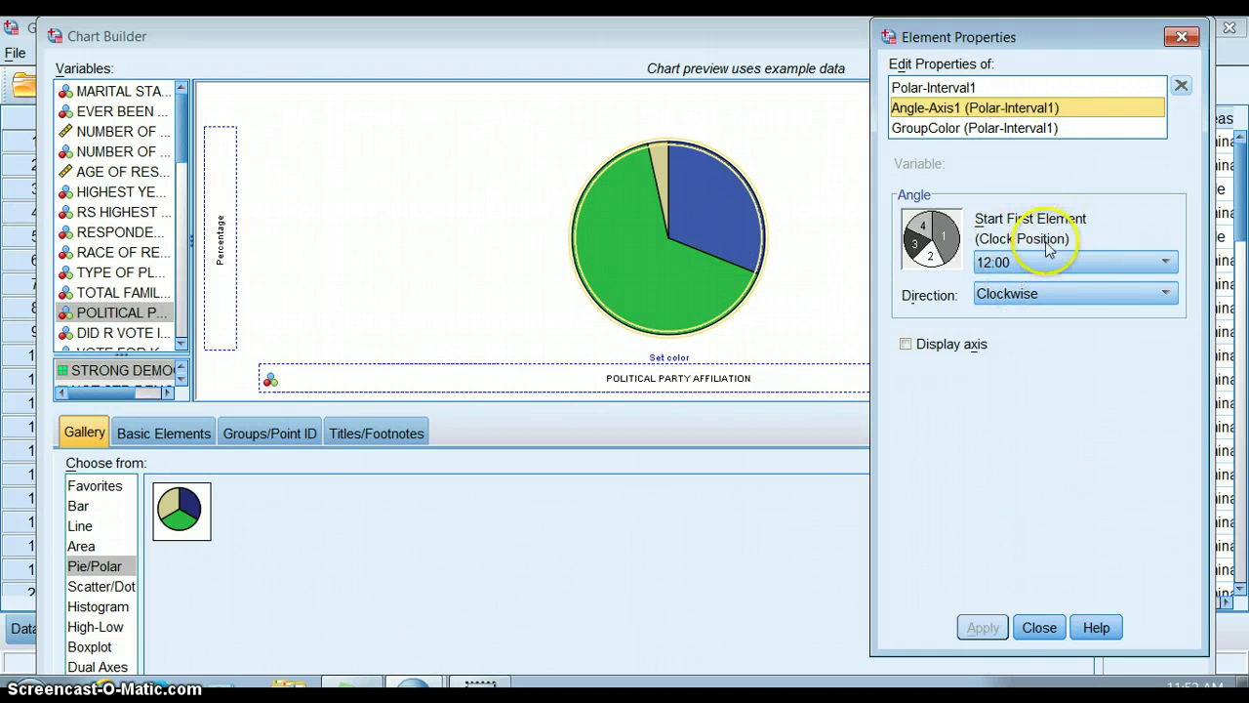
pyautogui.click(1065, 297)
pyautogui.click(1070, 402)
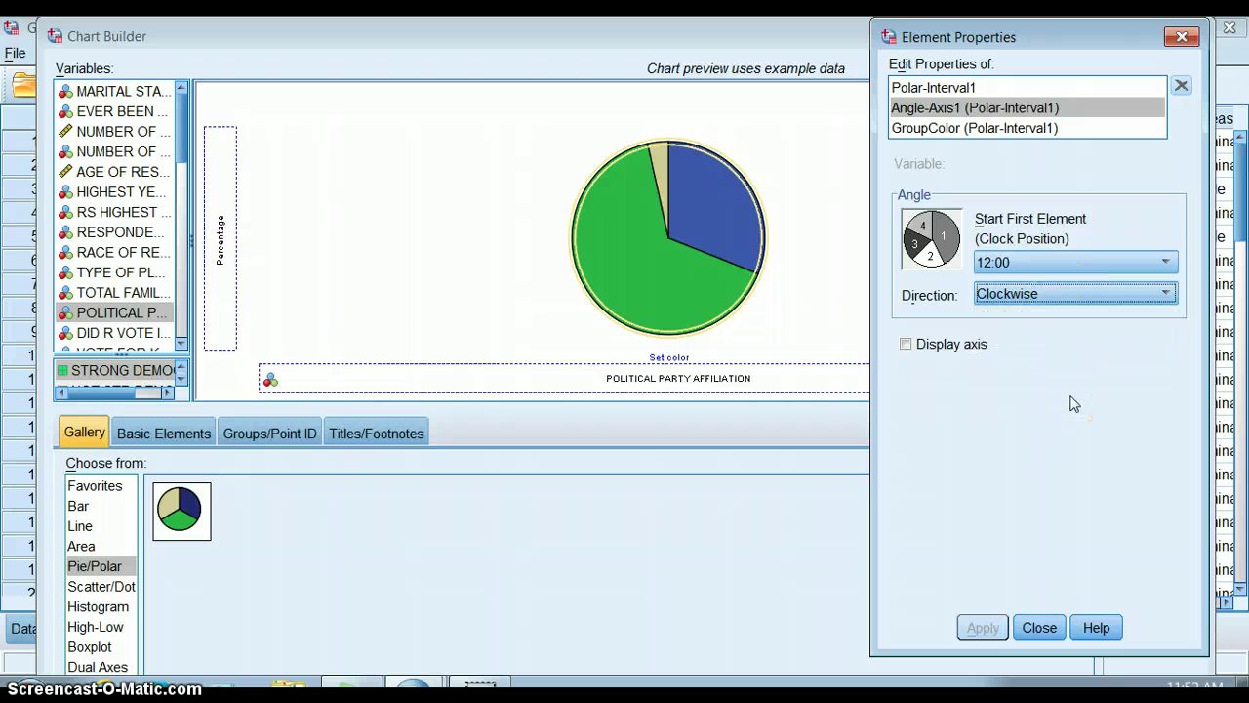
# Set the party categories' sort order to Custom
pyautogui.click(981, 130)
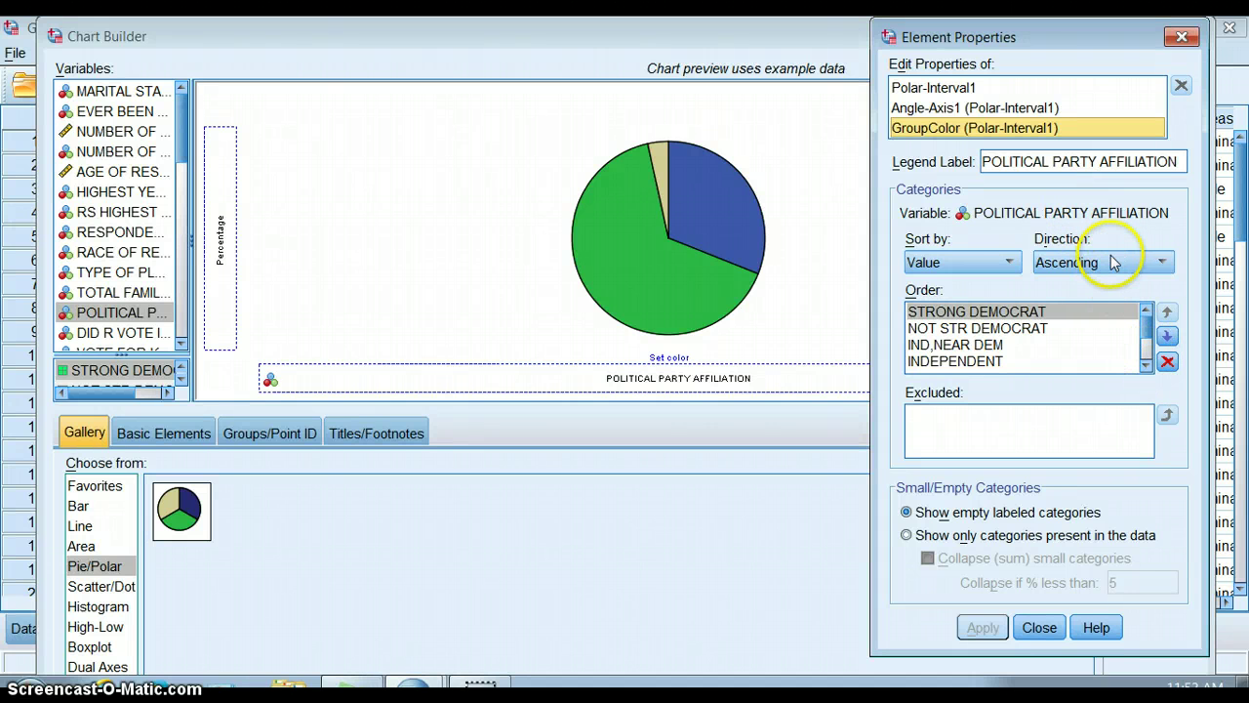
pyautogui.click(1005, 261)
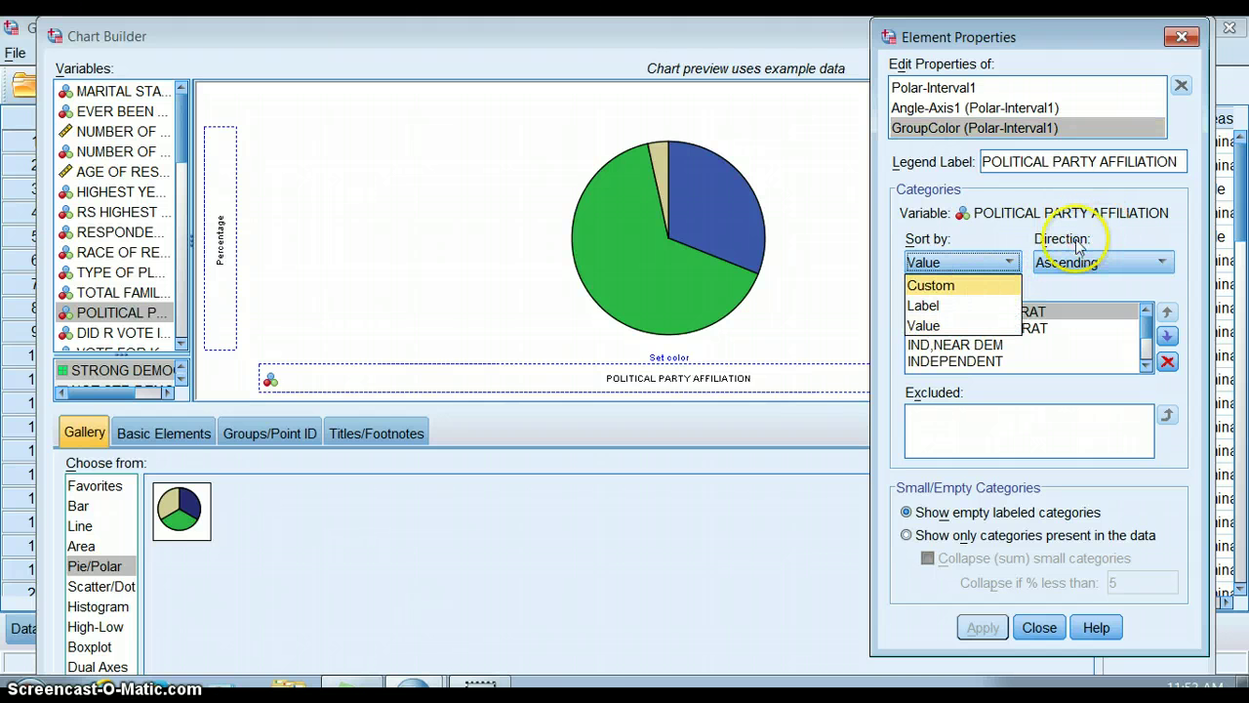
pyautogui.click(1128, 236)
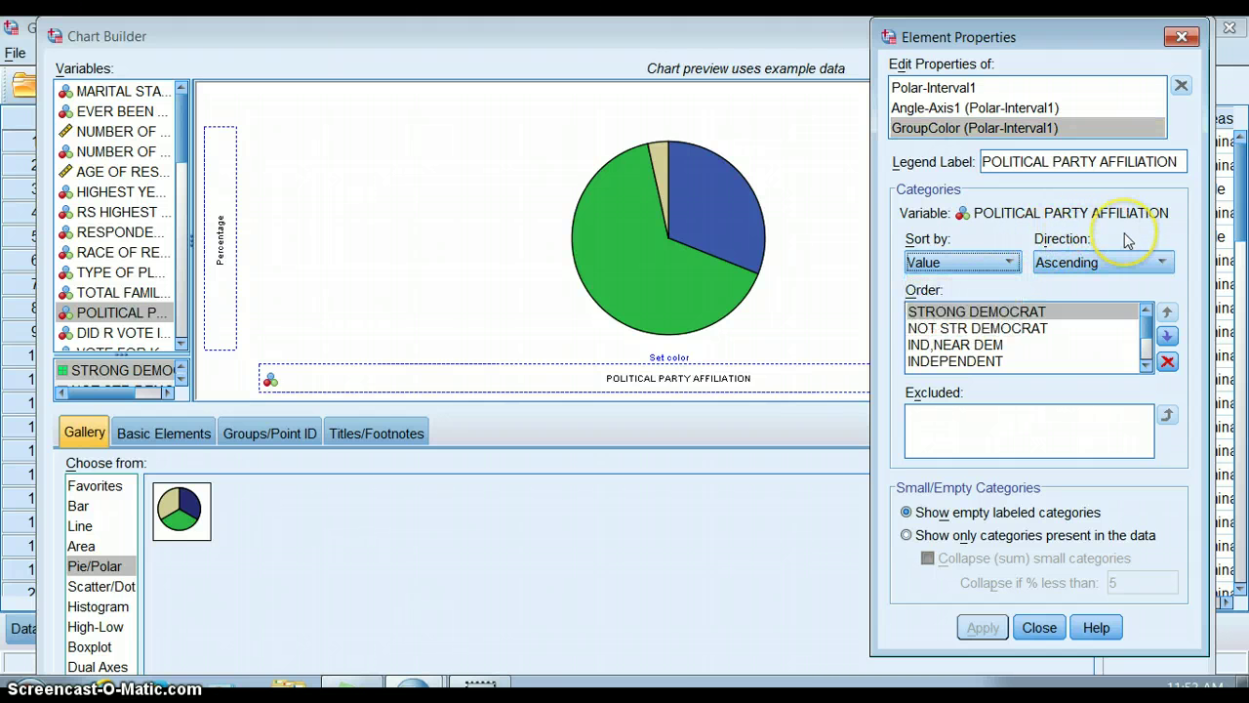
pyautogui.click(1005, 263)
pyautogui.click(999, 293)
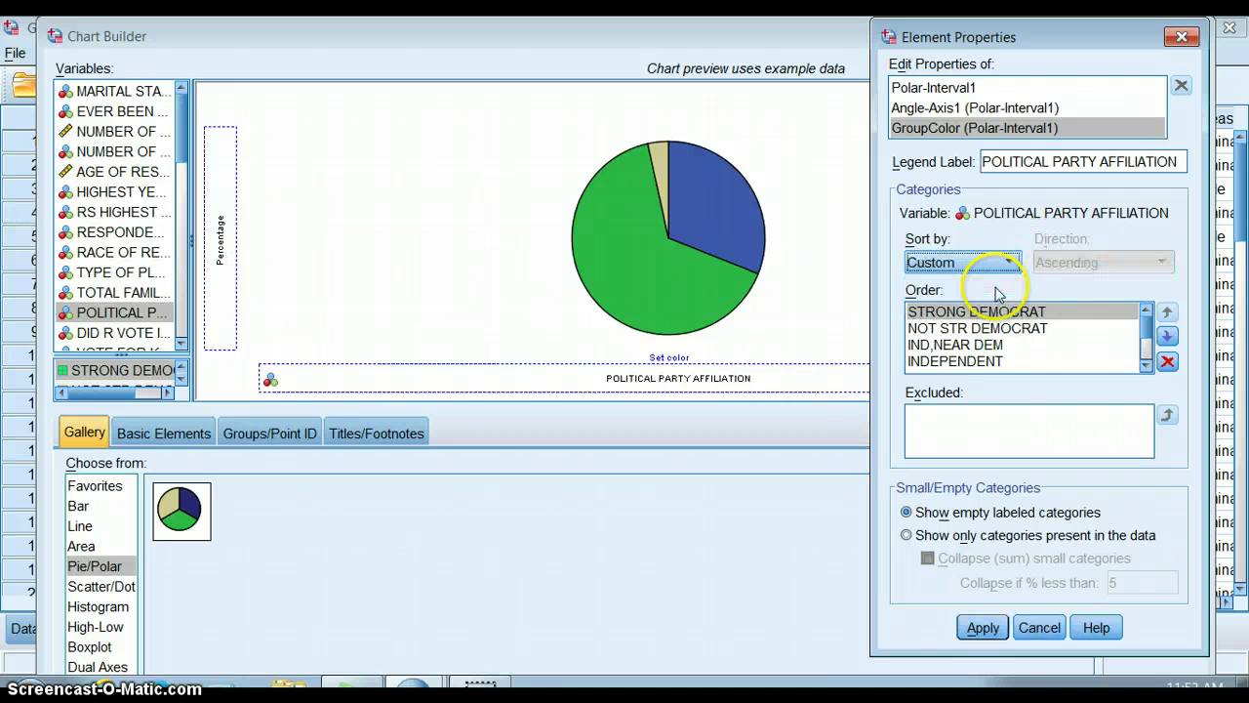
pyautogui.moveTo(1025, 312)
pyautogui.mouseDown()
pyautogui.moveTo(1031, 335)
pyautogui.moveTo(1008, 329)
pyautogui.moveTo(1024, 305)
pyautogui.moveTo(1015, 310)
pyautogui.mouseUp()
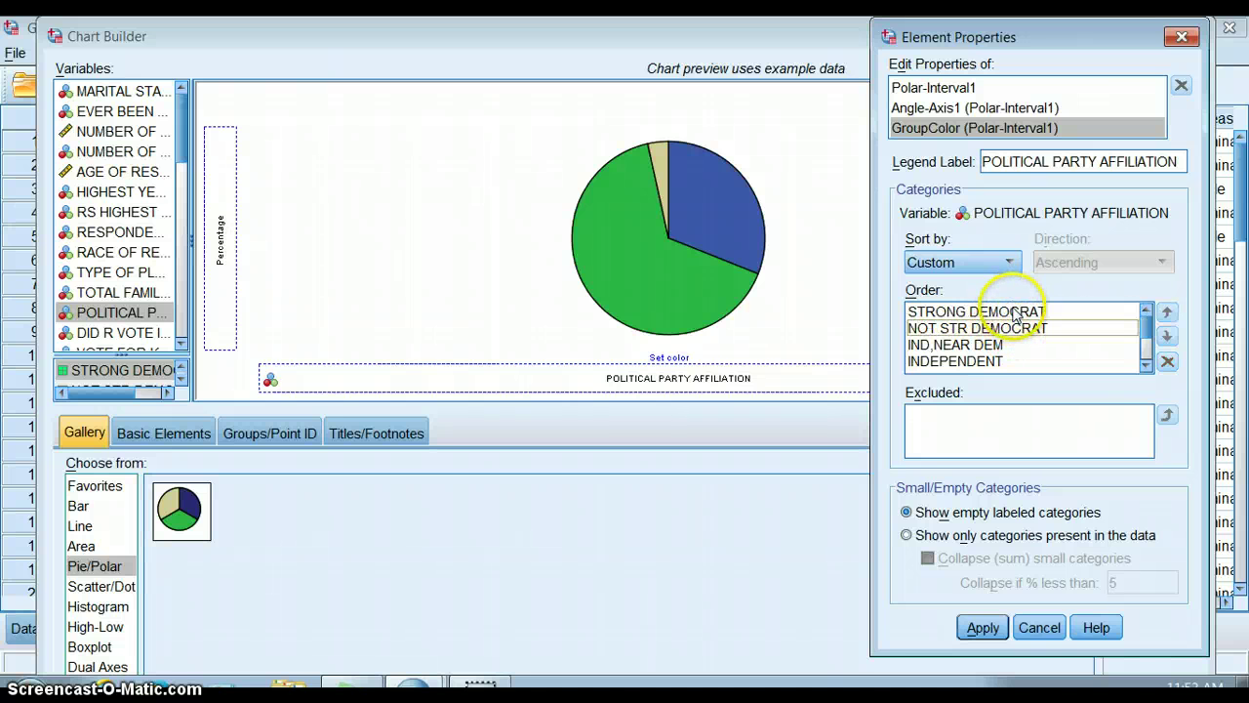
# Move the OTHER PARTY category into the Excluded list
pyautogui.click(1146, 364)
pyautogui.click(1146, 364)
pyautogui.click(1146, 364)
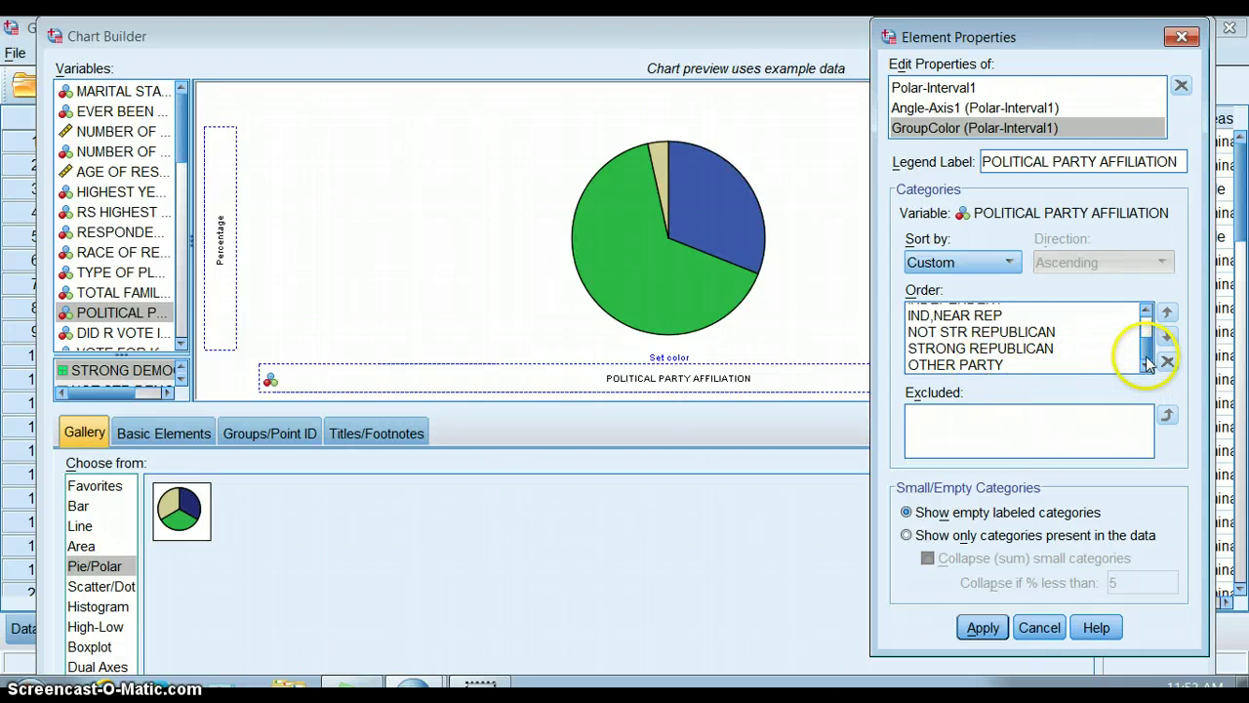
pyautogui.scroll(1, 1129, 341)
pyautogui.scroll(1, 1129, 335)
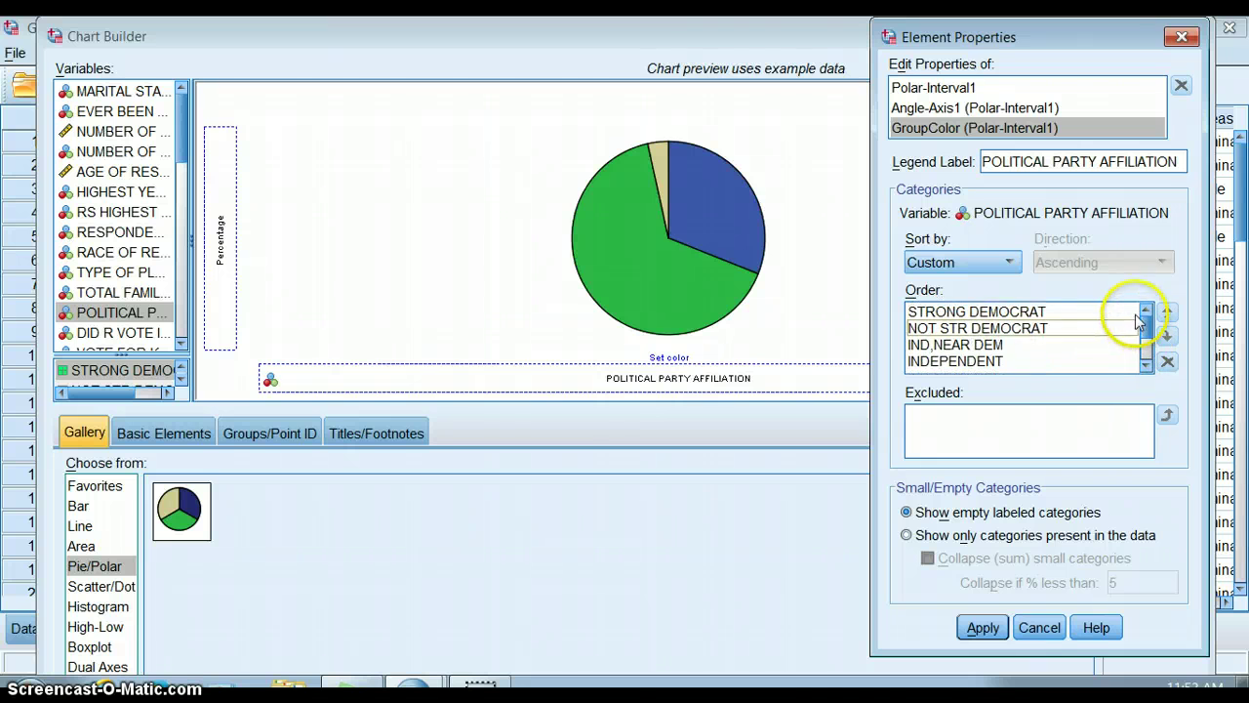
pyautogui.scroll(-2, 1128, 340)
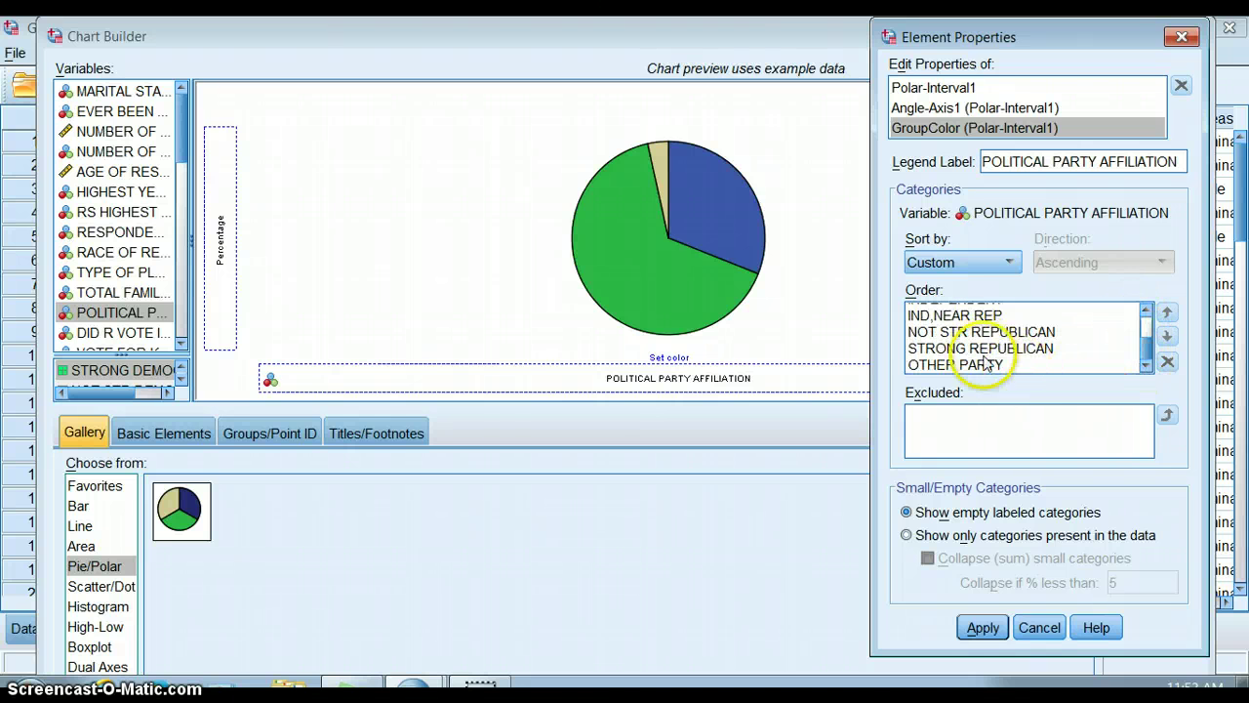
pyautogui.click(987, 363)
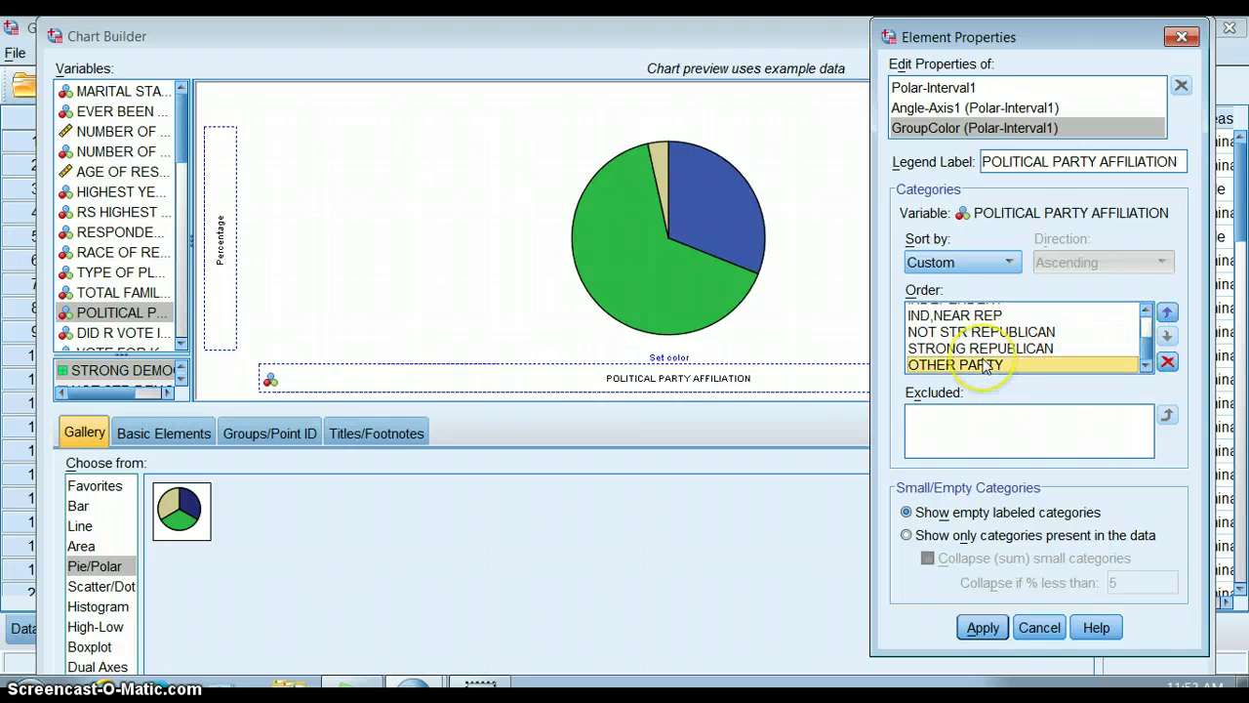
pyautogui.click(1167, 363)
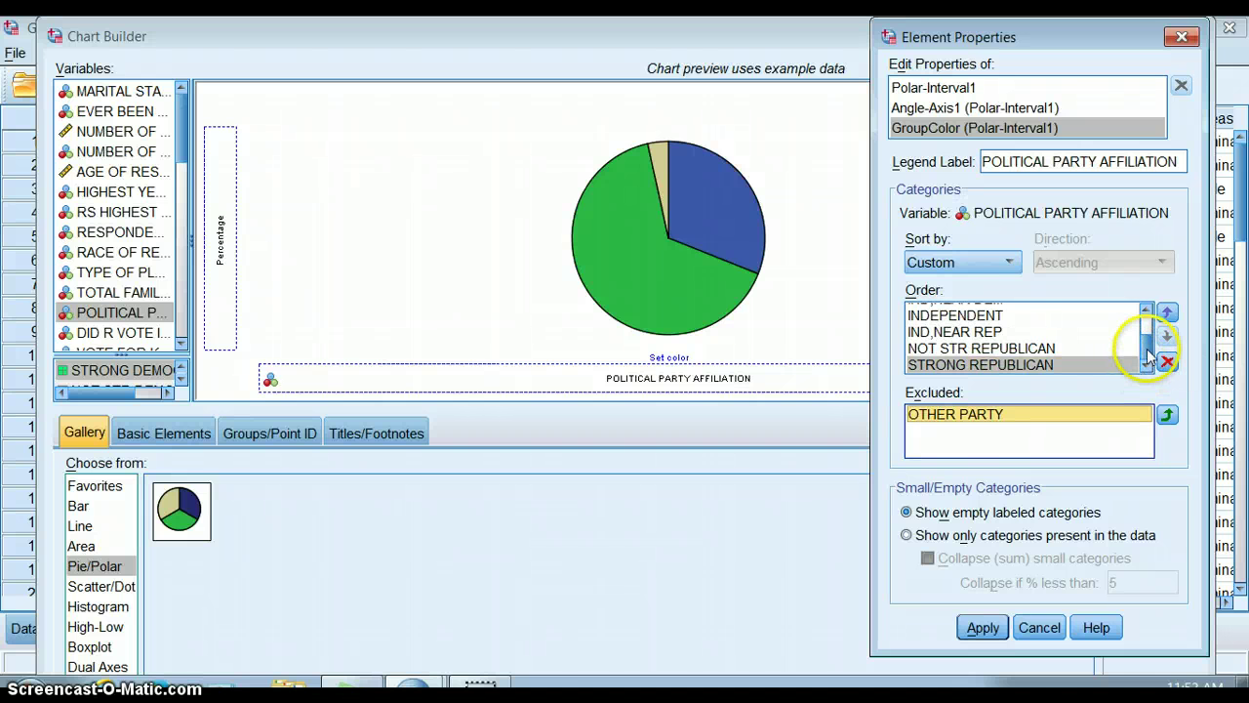
pyautogui.moveTo(1150, 357)
pyautogui.mouseDown()
pyautogui.moveTo(1149, 330)
pyautogui.moveTo(1148, 377)
pyautogui.mouseUp()
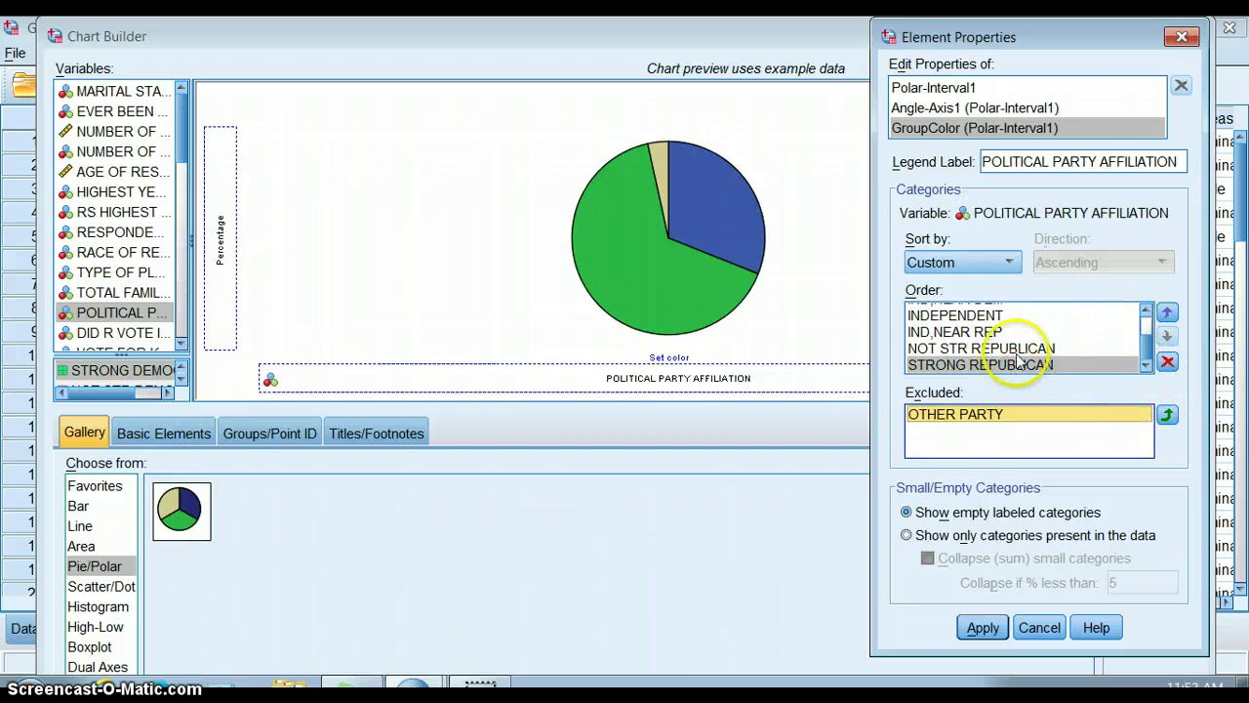
pyautogui.click(993, 418)
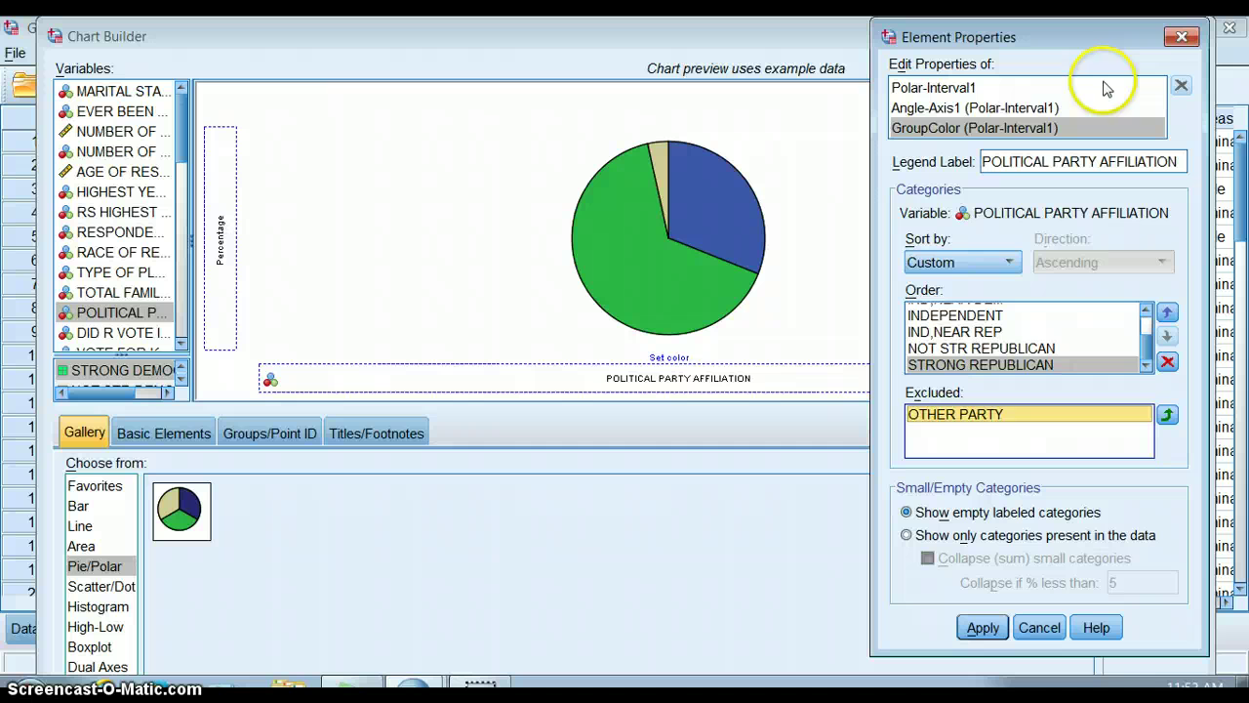
# Change the legend label to POLITICAL PARTY, show only categories present in the data, and apply
pyautogui.click(1046, 160)
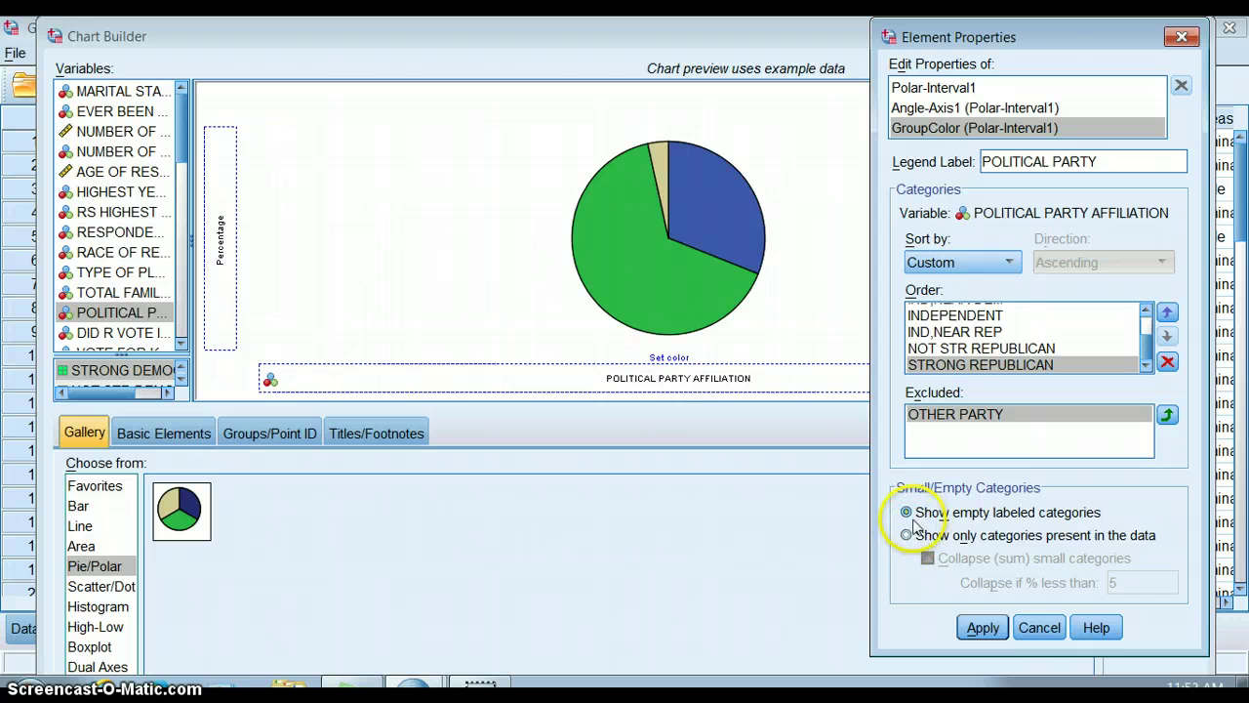
pyautogui.click(906, 536)
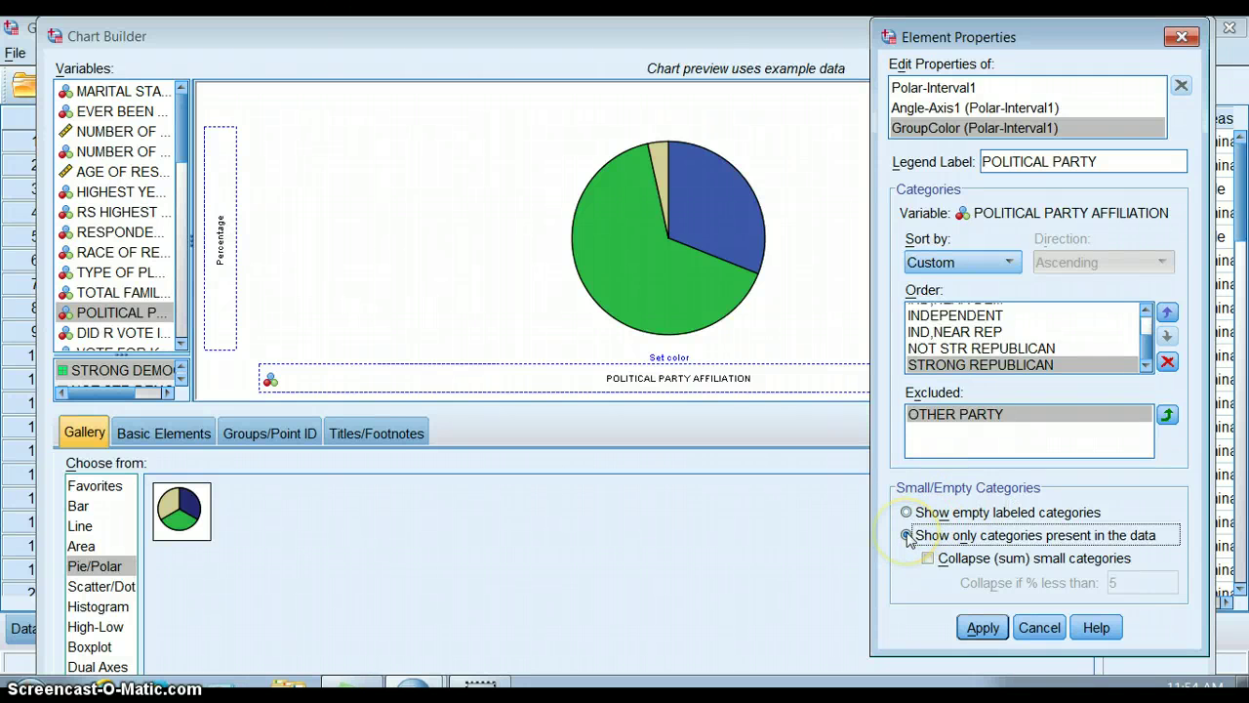
pyautogui.click(981, 627)
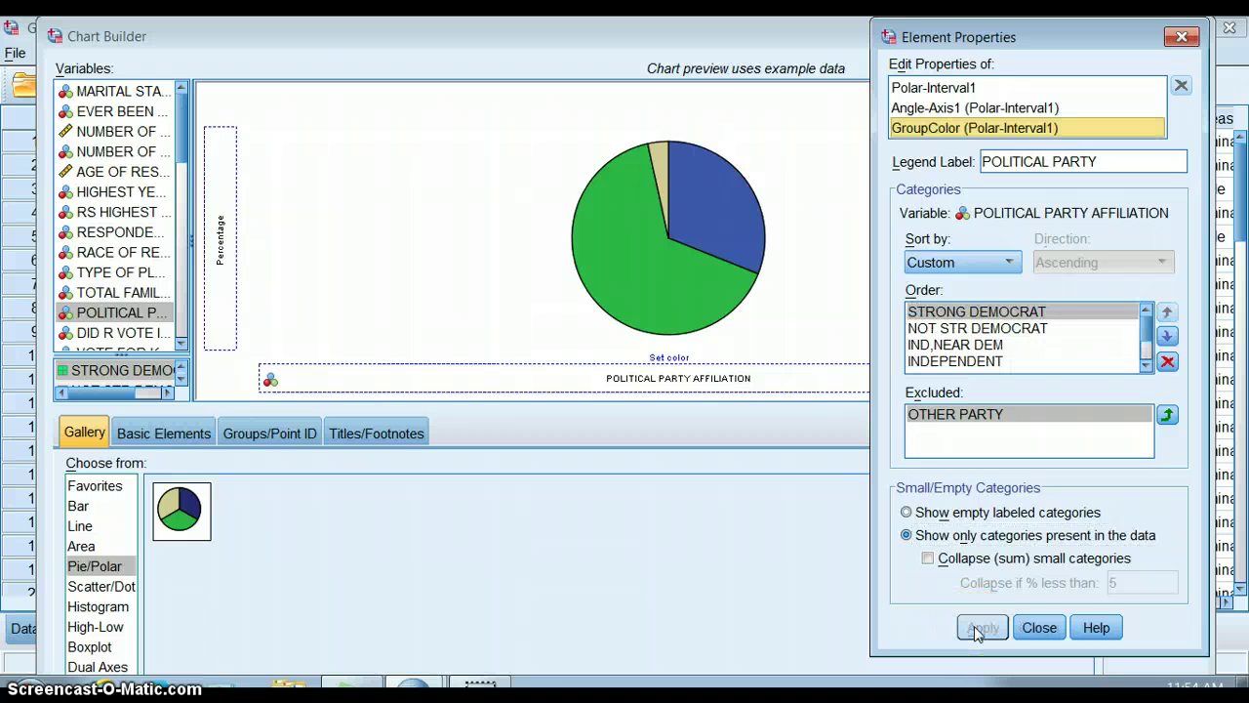
# Add the chart title 'Figure 2.3: Political Party Affiliation'
pyautogui.click(1039, 628)
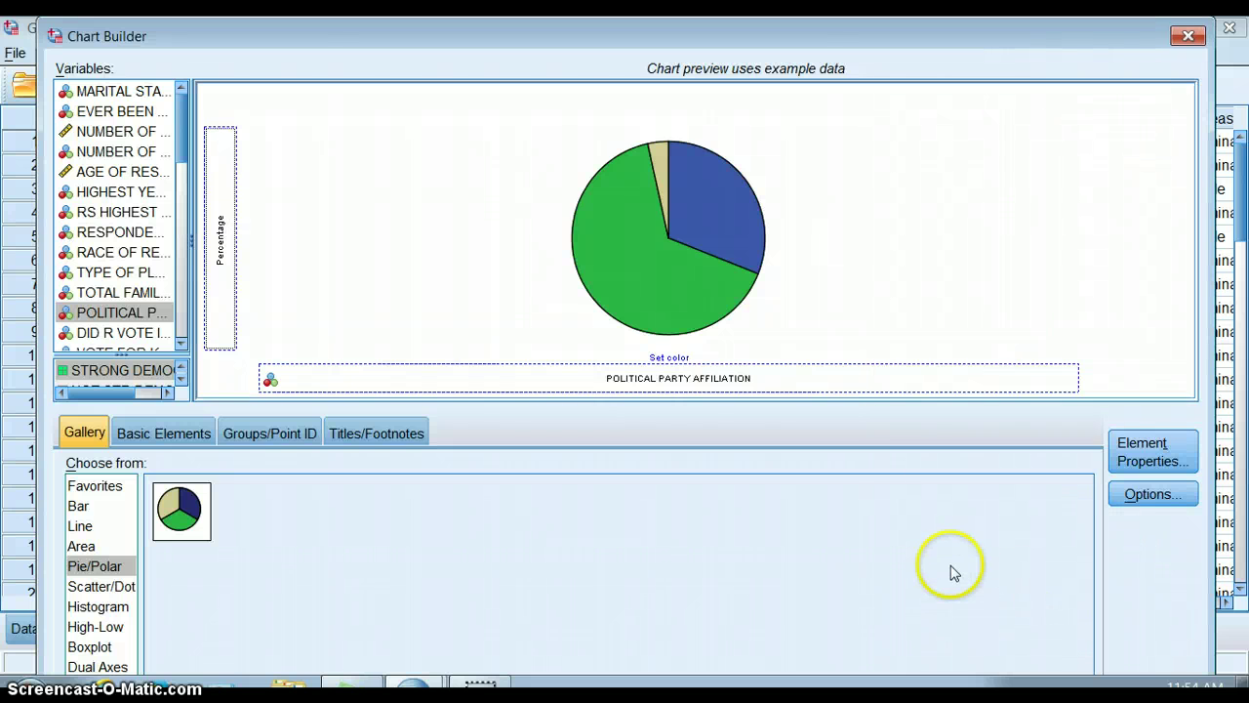
pyautogui.click(410, 433)
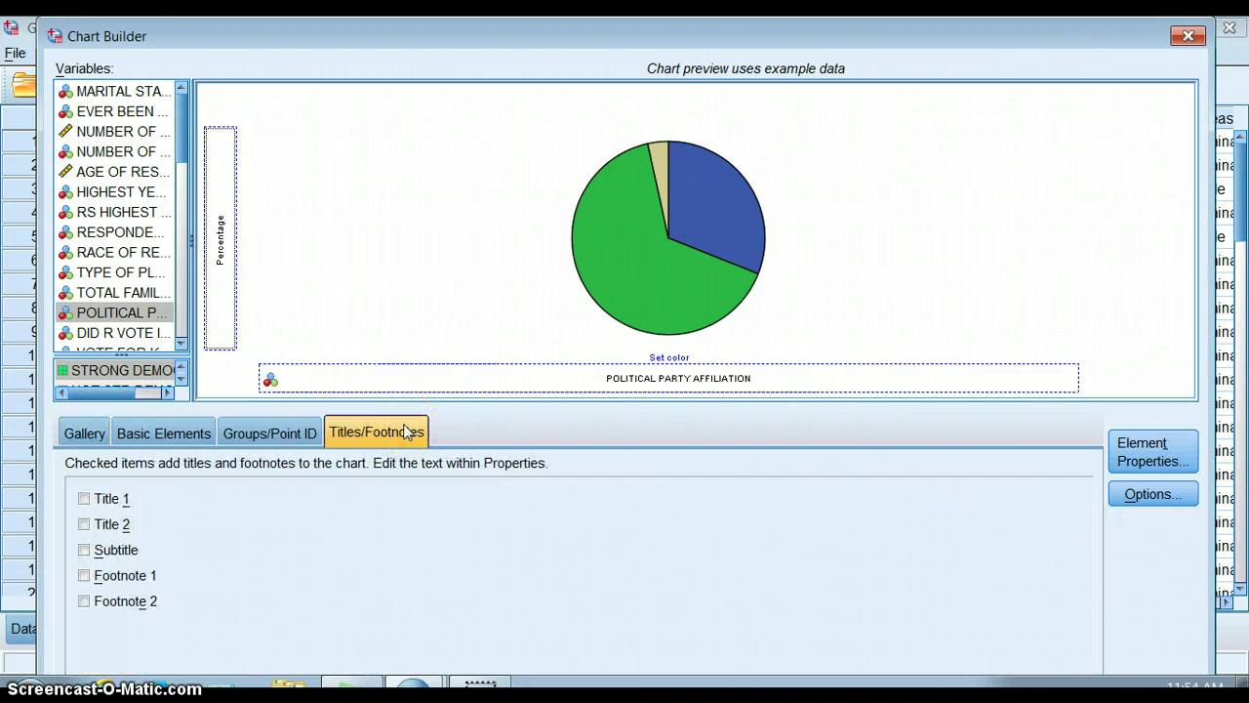
pyautogui.click(83, 498)
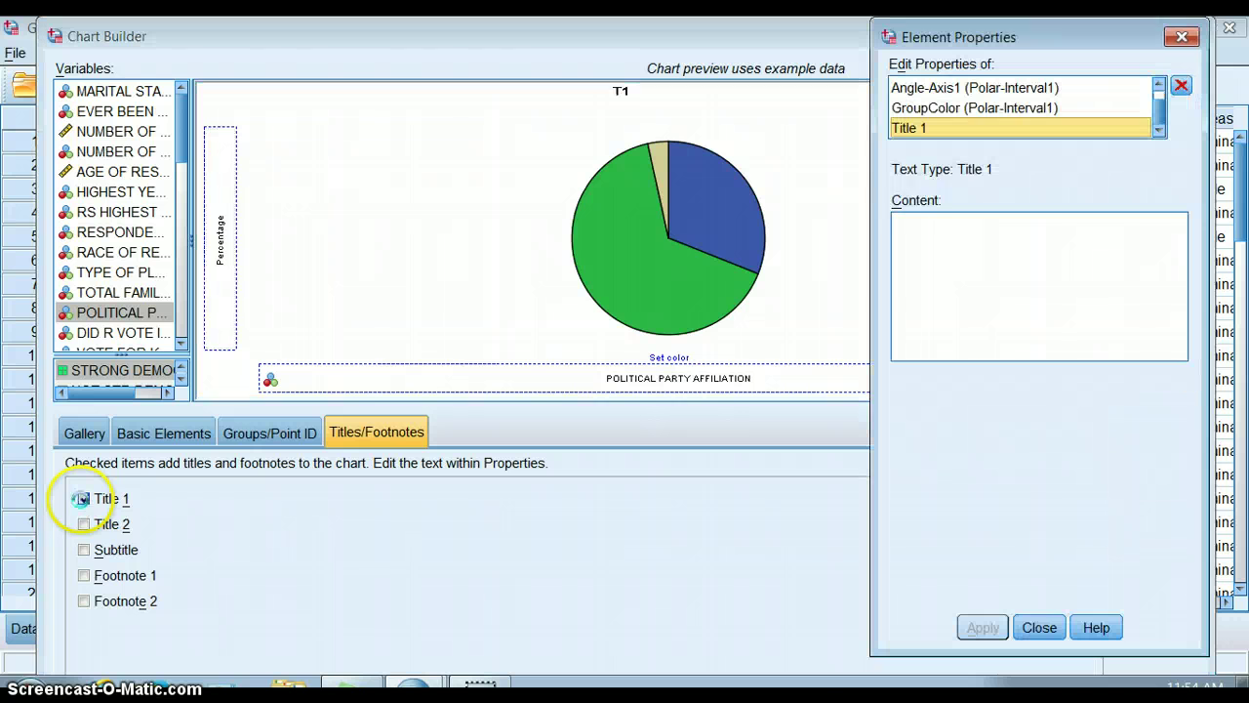
pyautogui.click(910, 218)
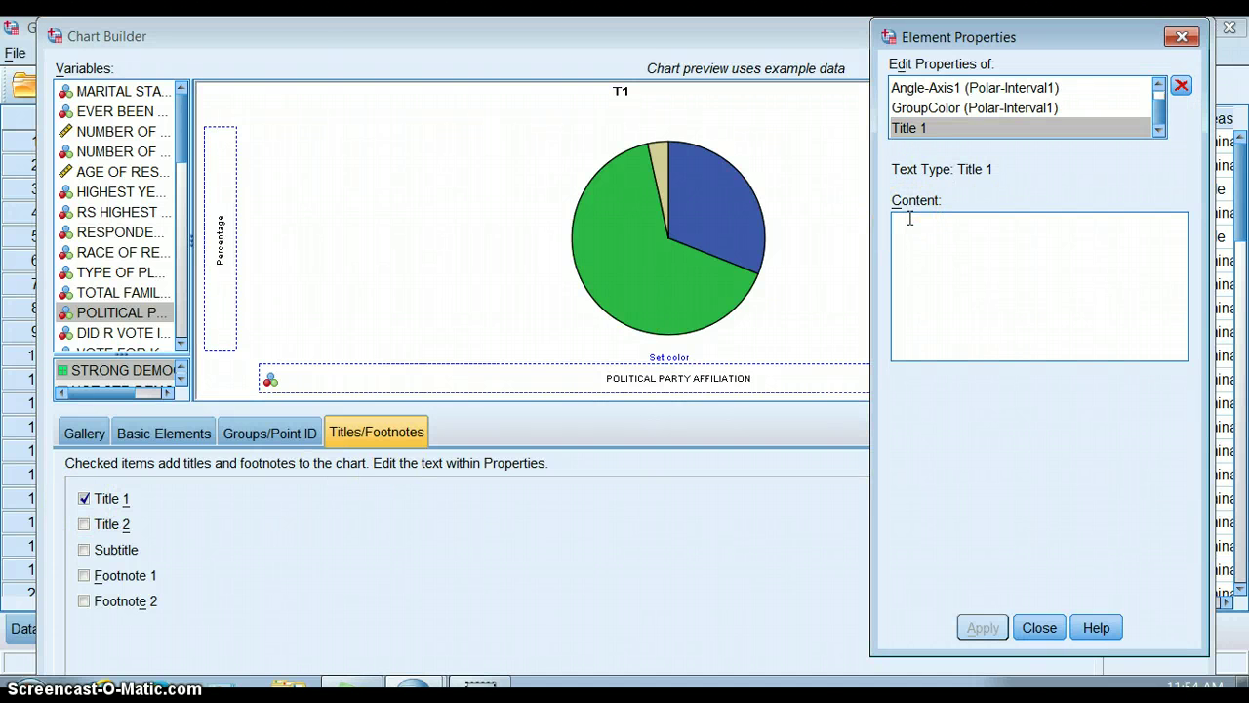
pyautogui.write('Figure 2.3: Political Party Affiliation')
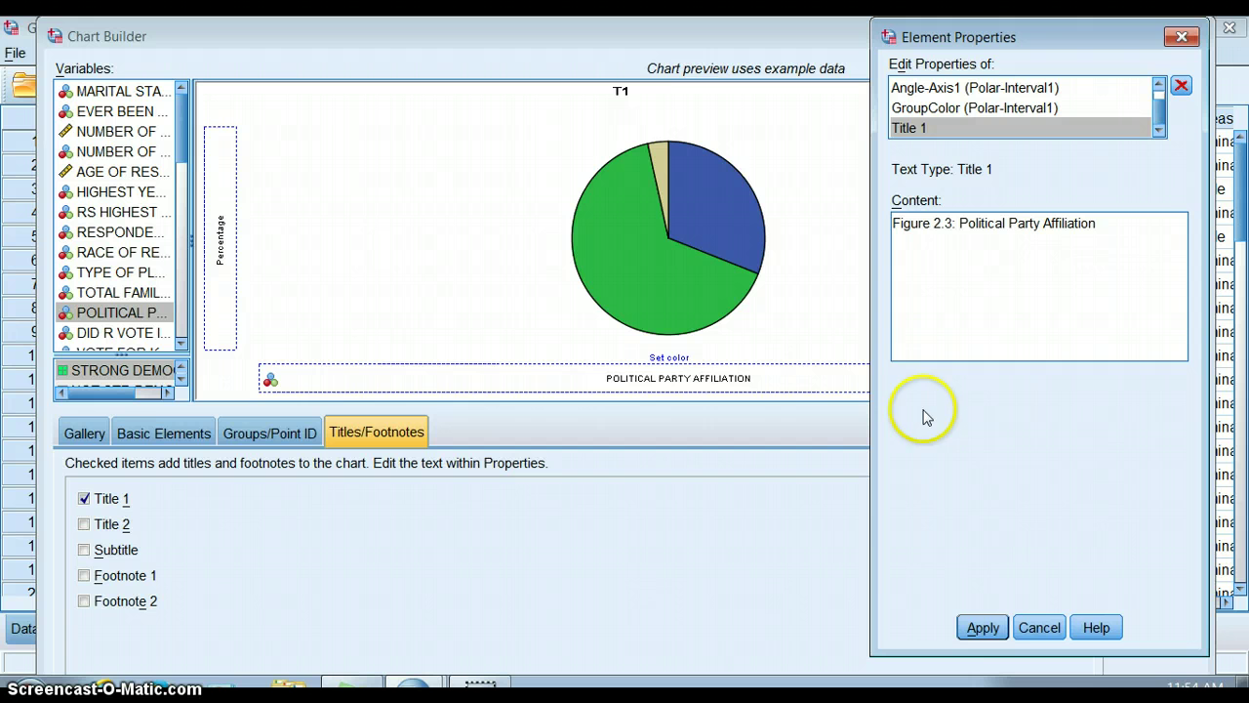
pyautogui.click(974, 629)
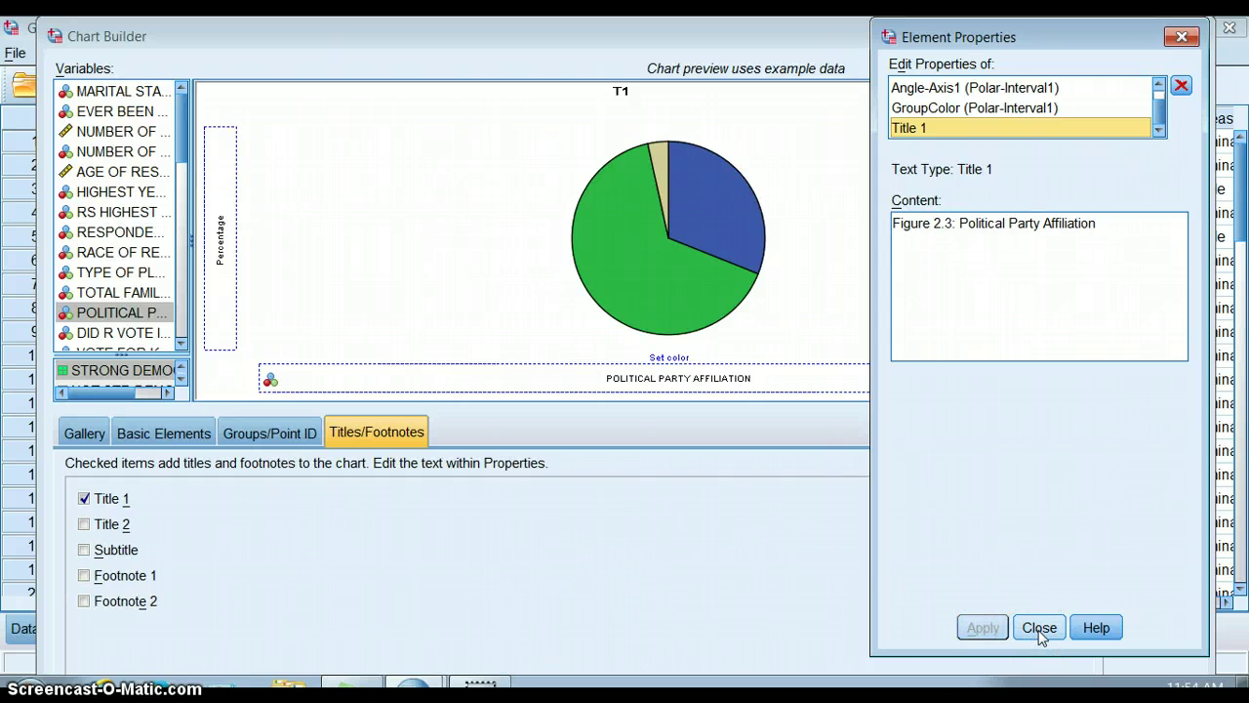
# Add a footnote to the chart, starting with 'Gener'
pyautogui.click(83, 575)
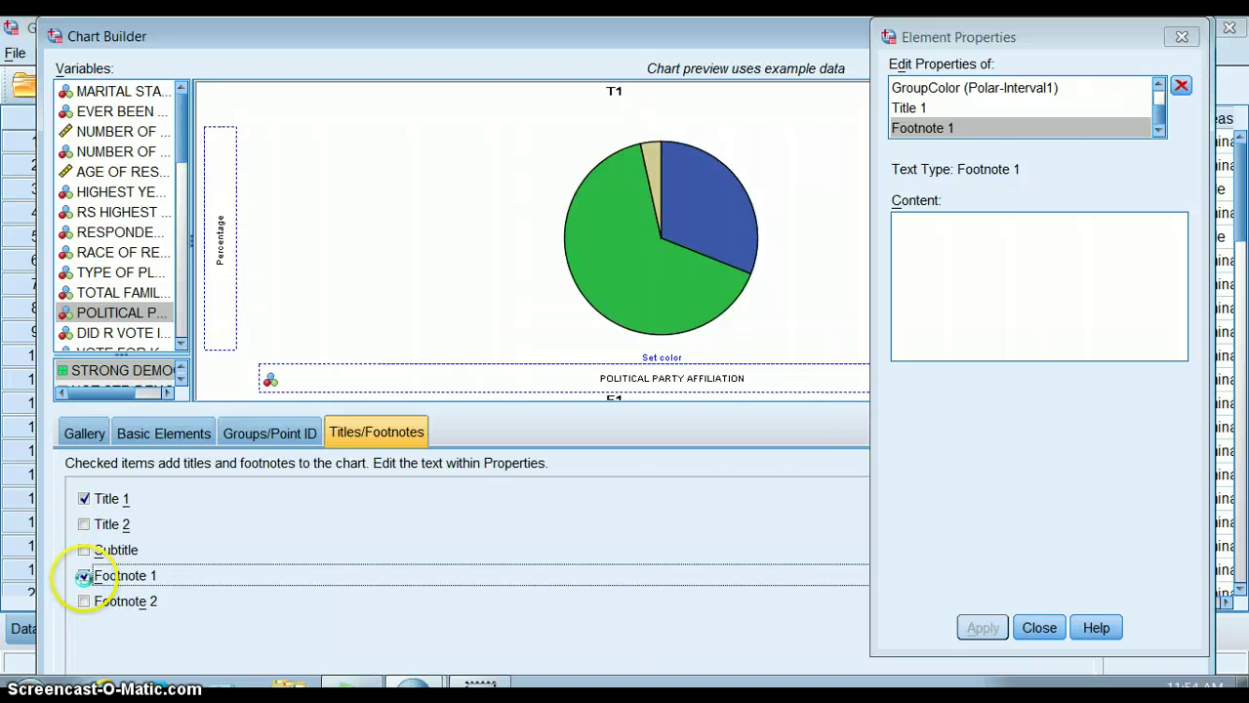
pyautogui.click(957, 234)
pyautogui.write('General Social Survey Data, 2006')
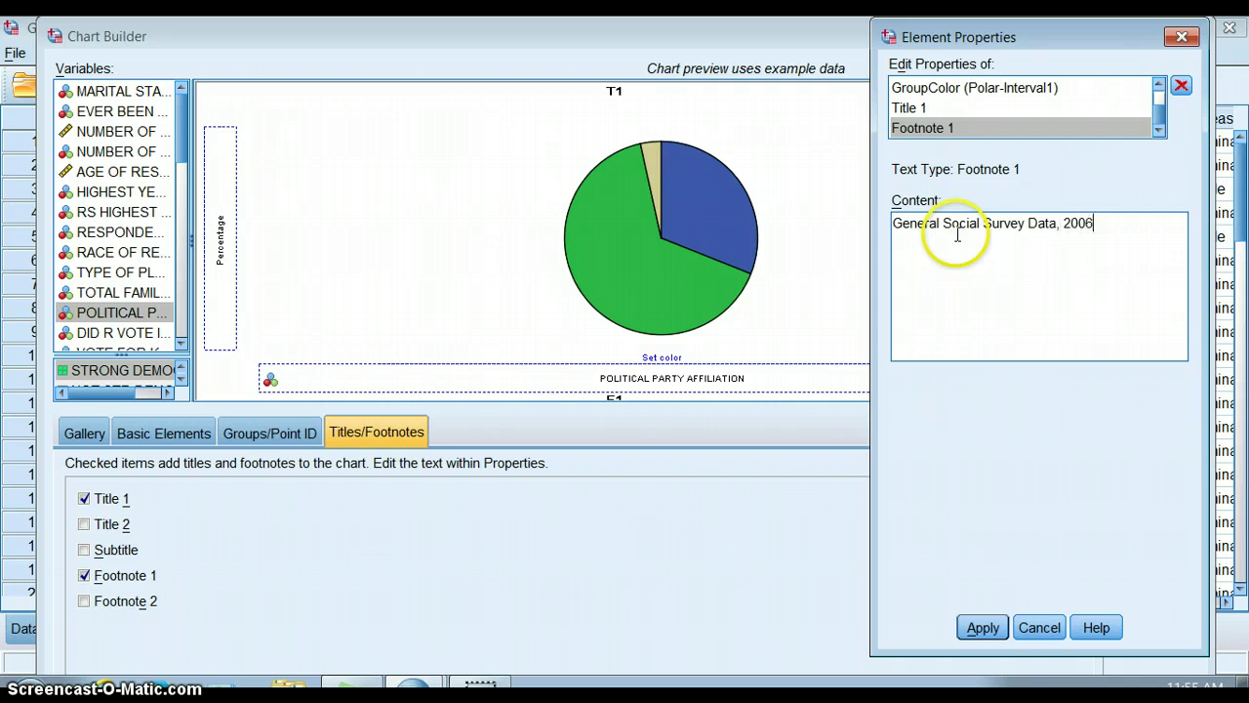
pyautogui.click(979, 627)
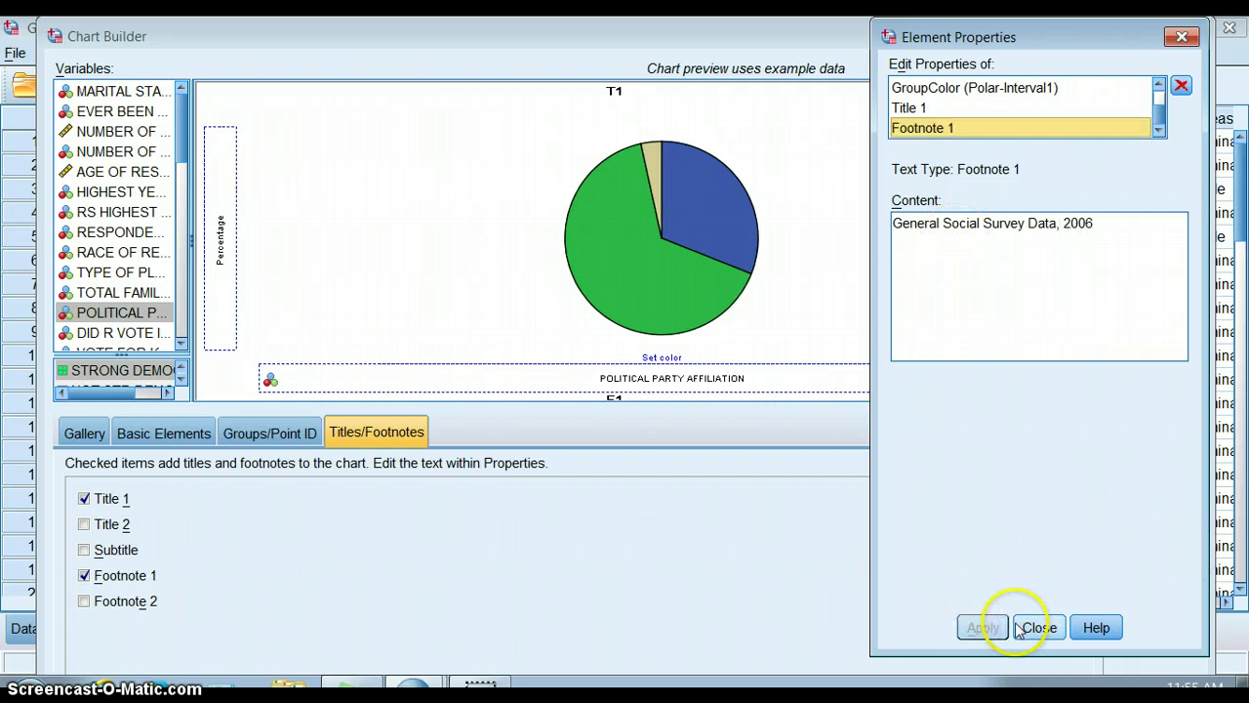
pyautogui.click(1037, 628)
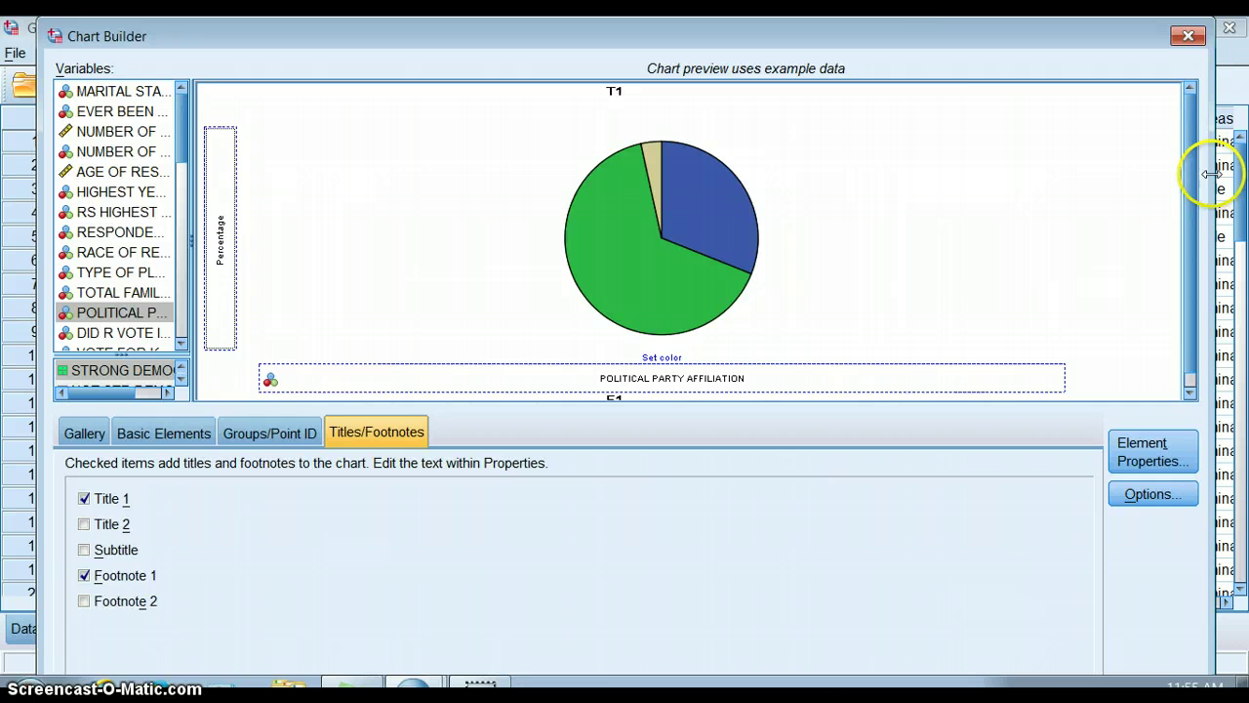
# Shrink the Chart Builder dialog and generate the pie chart in the Viewer
pyautogui.moveTo(954, 56)
pyautogui.mouseDown()
pyautogui.moveTo(945, 25)
pyautogui.moveTo(948, 56)
pyautogui.mouseUp()
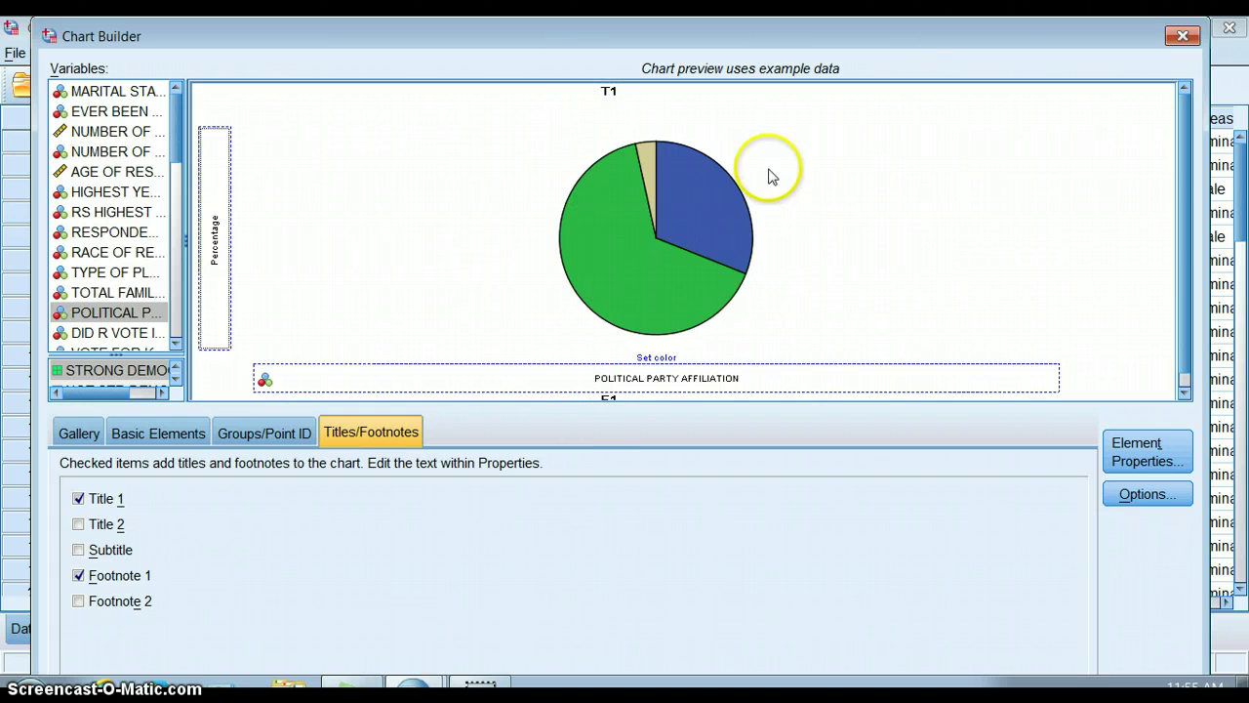
pyautogui.click(1194, 207)
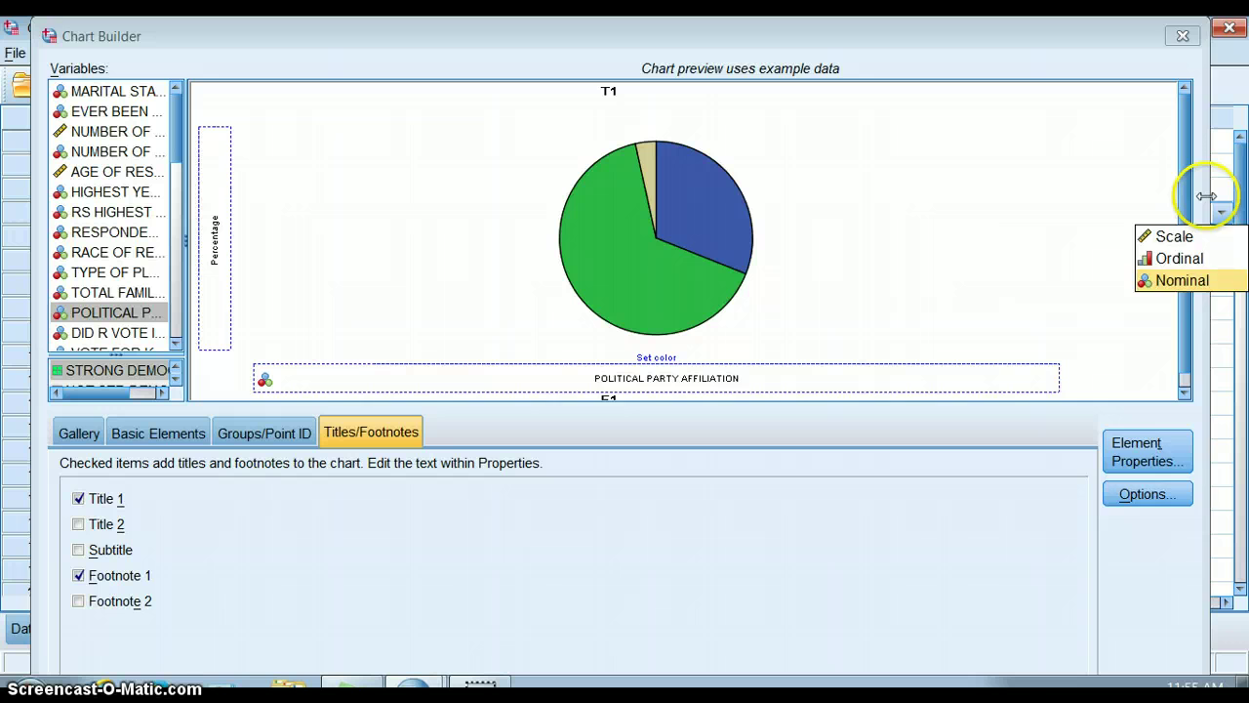
pyautogui.moveTo(1161, 207); pyautogui.dragTo(999, 172)
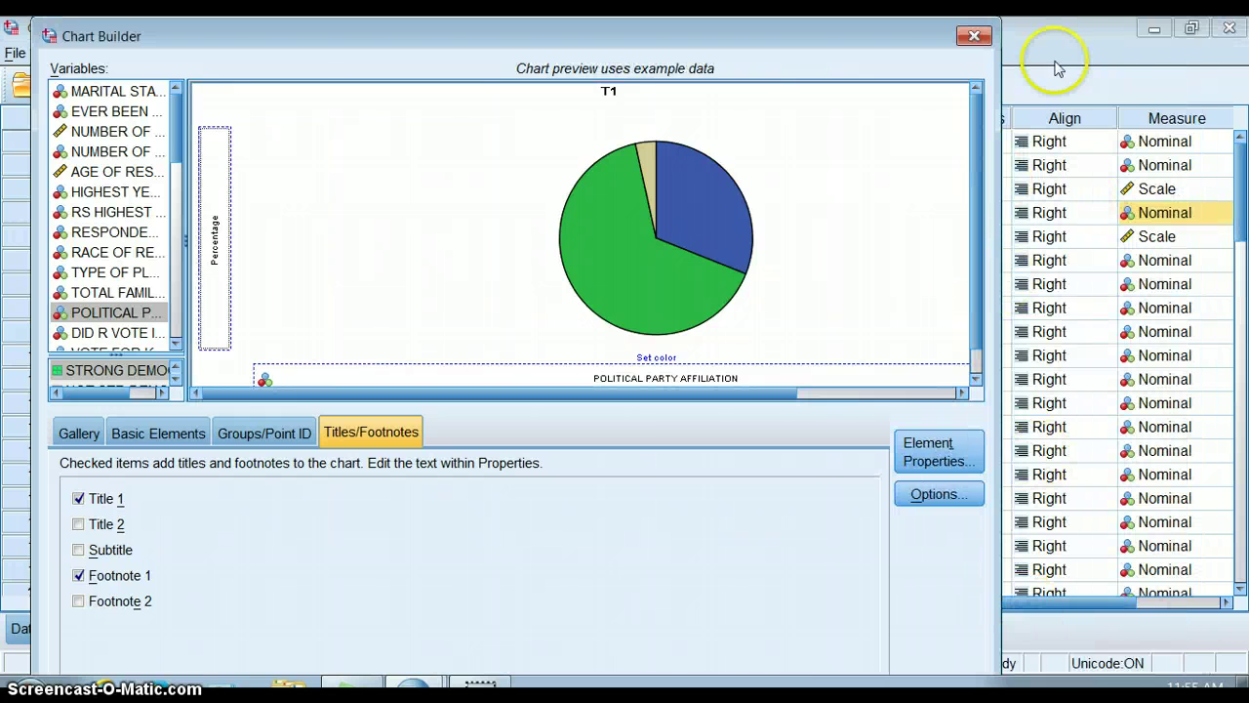
pyautogui.moveTo(998, 21); pyautogui.dragTo(944, 35)
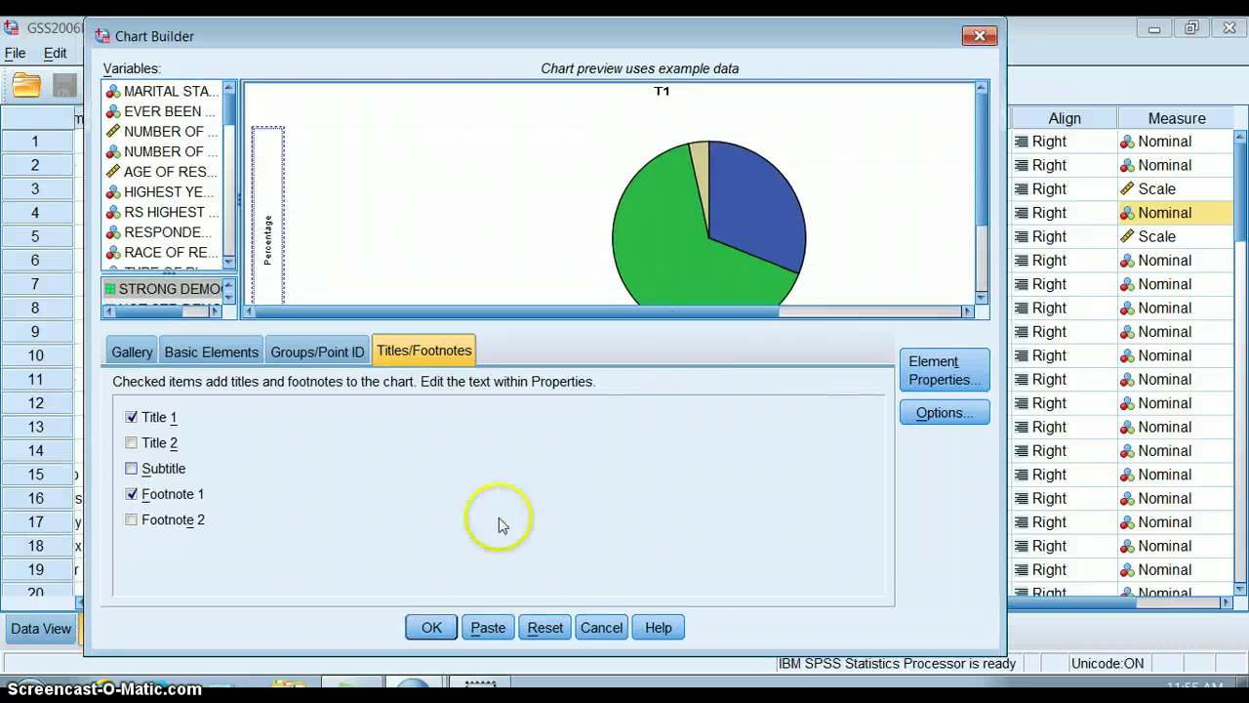
pyautogui.click(433, 627)
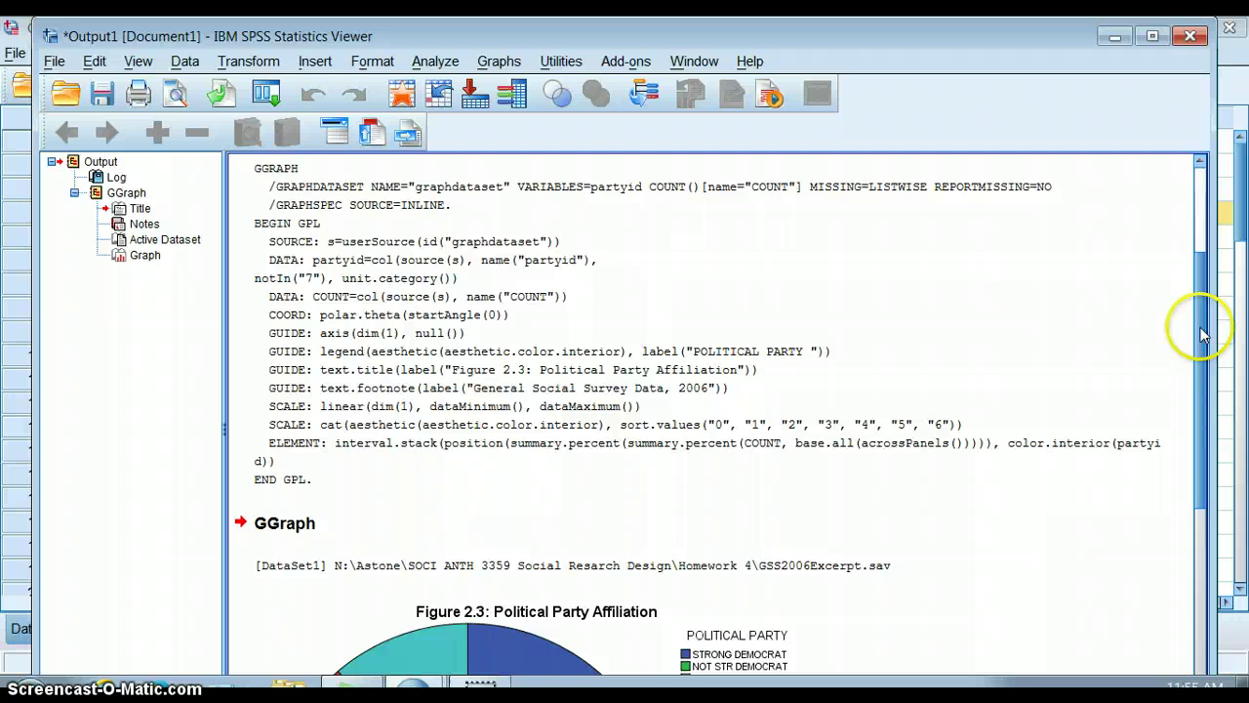
# Scroll to the Figure 2.3 pie chart in the Viewer and open it in the Chart Editor
pyautogui.moveTo(1207, 415); pyautogui.dragTo(1204, 502)
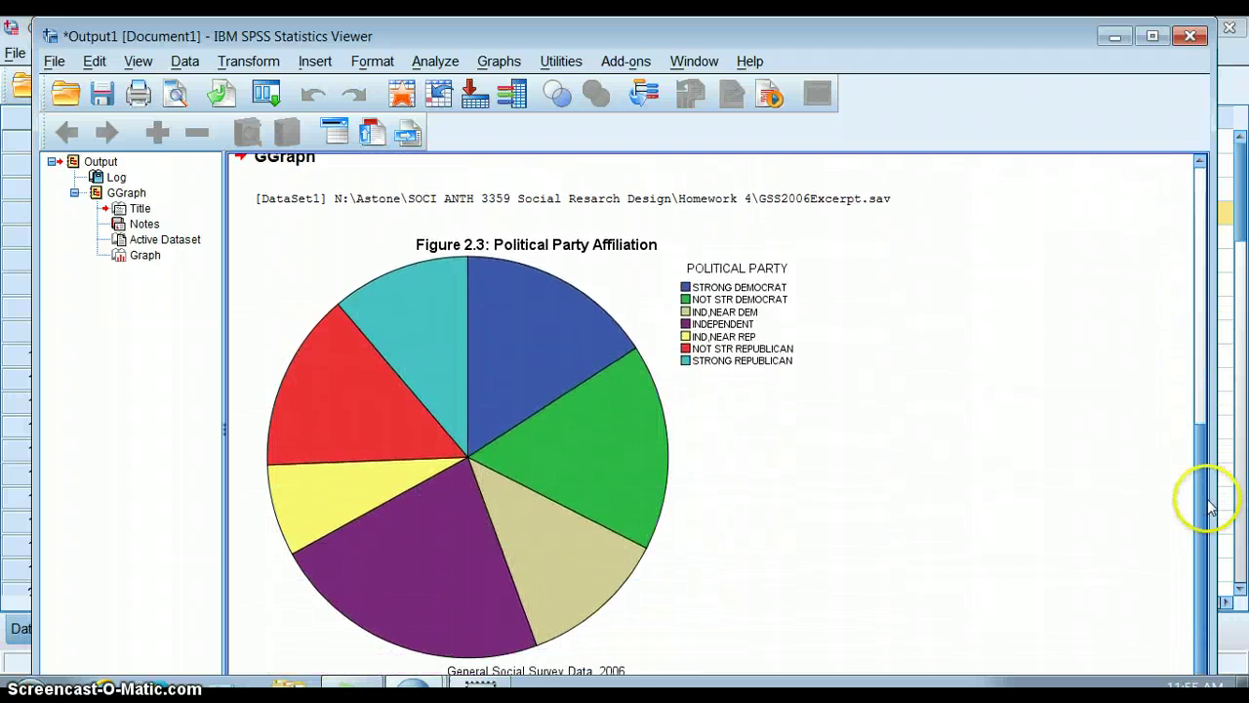
pyautogui.click(572, 279)
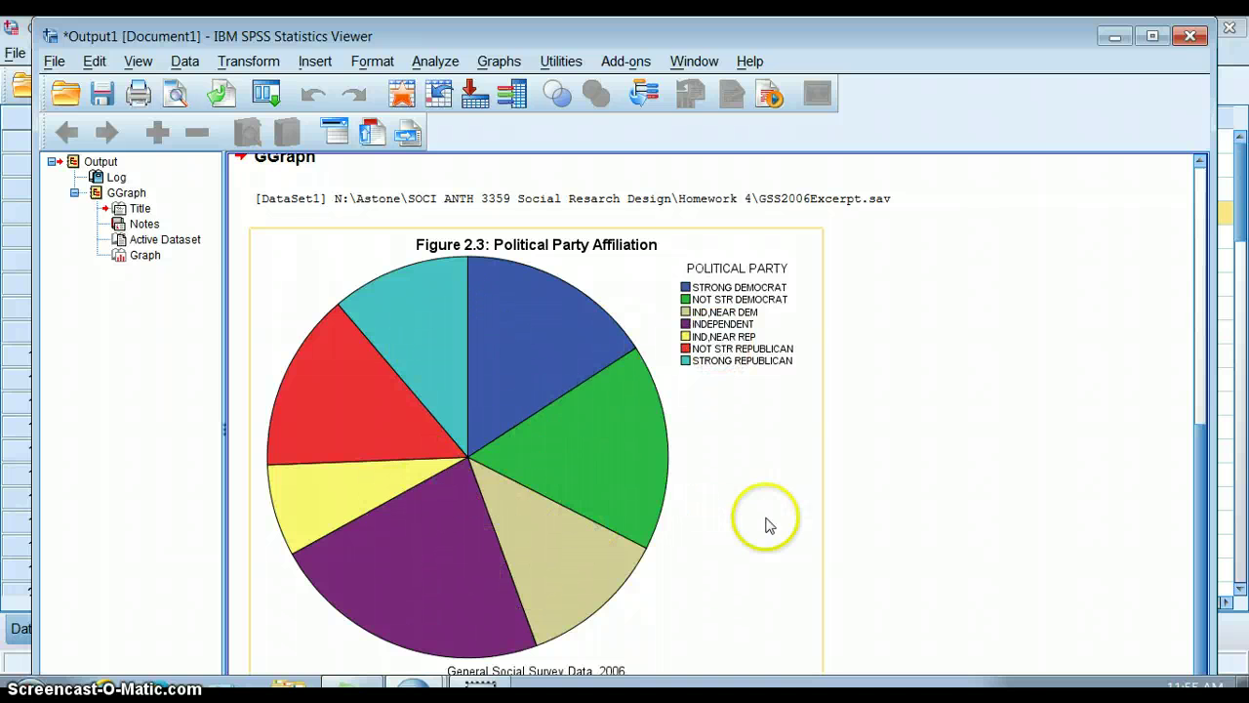
pyautogui.click(862, 404)
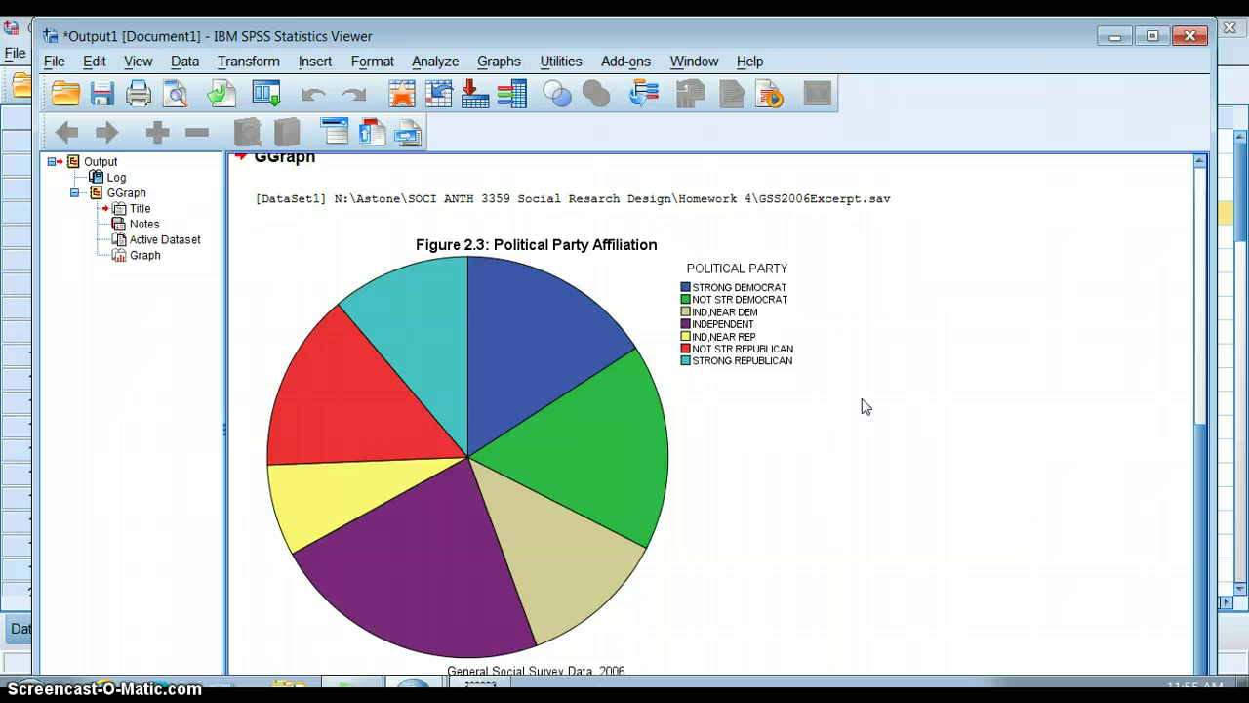
pyautogui.click(820, 398)
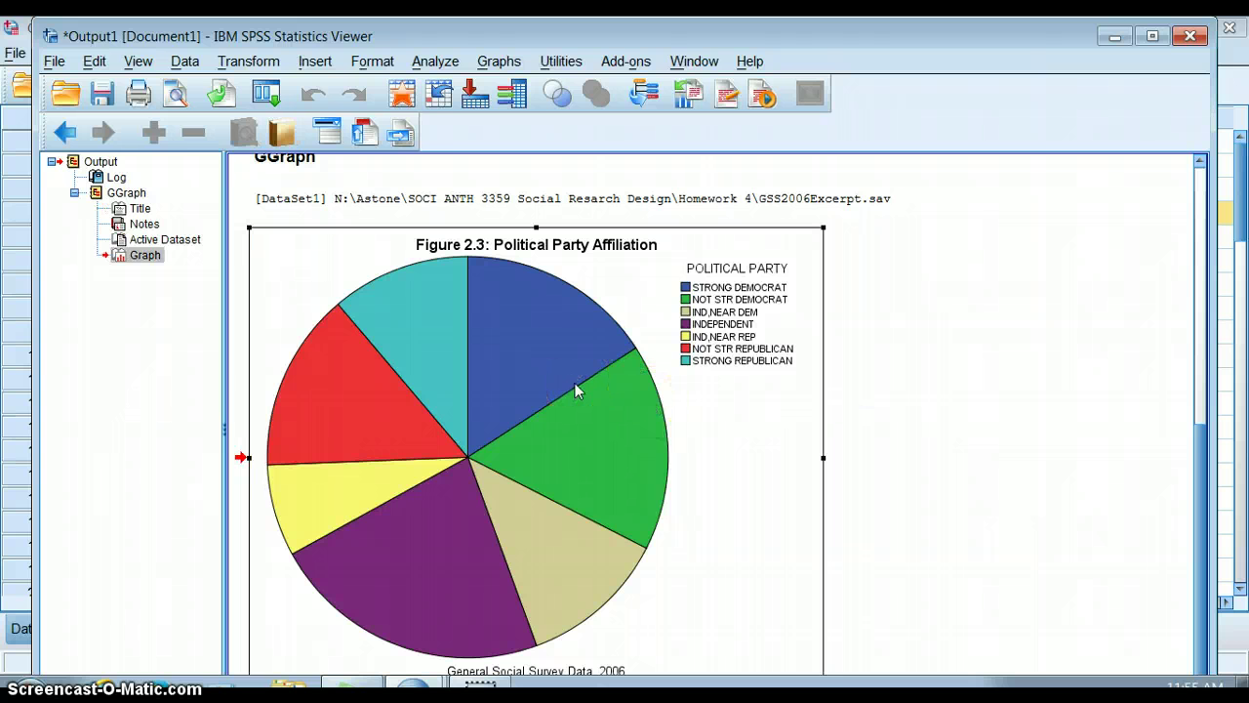
pyautogui.doubleClick(800, 287)
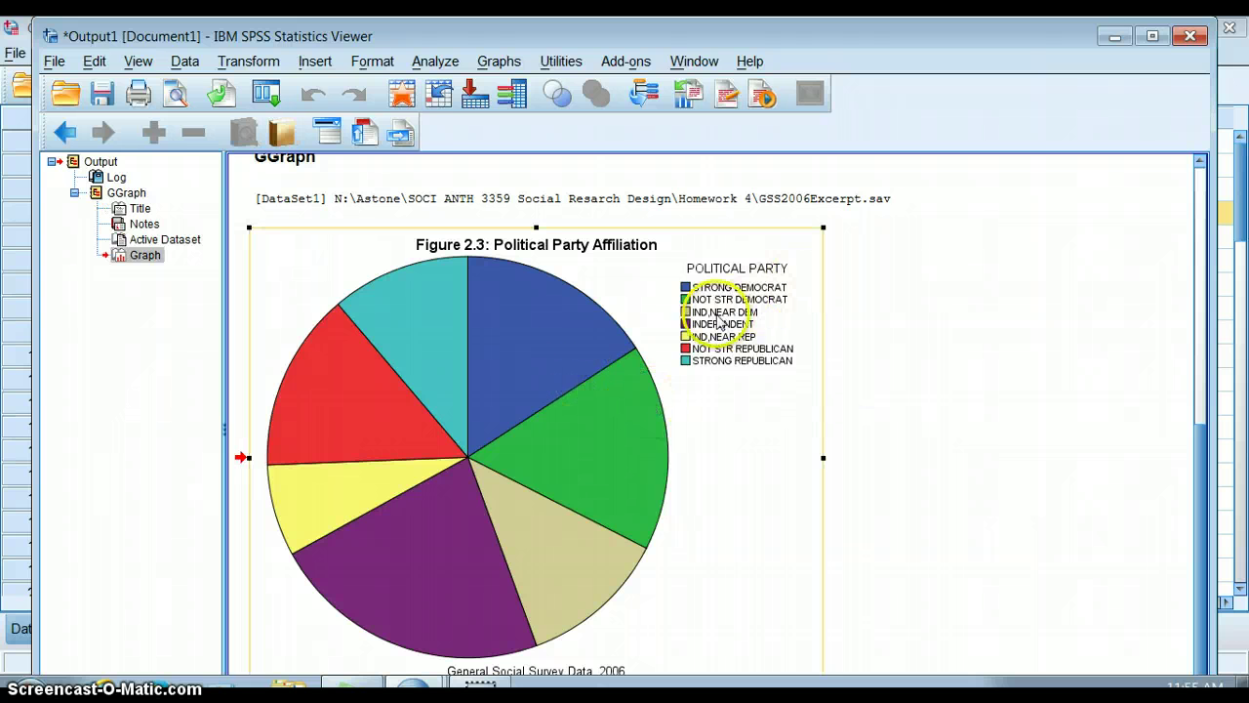
pyautogui.click(737, 286)
pyautogui.click(736, 351)
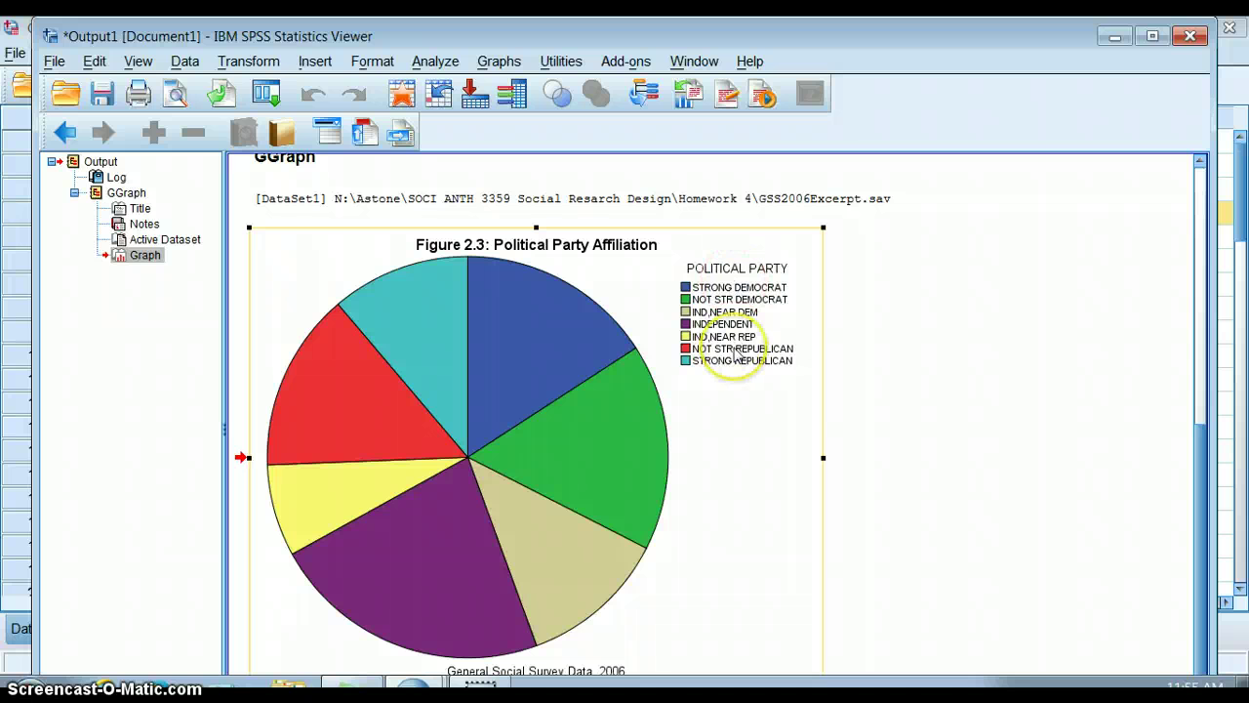
pyautogui.click(478, 326)
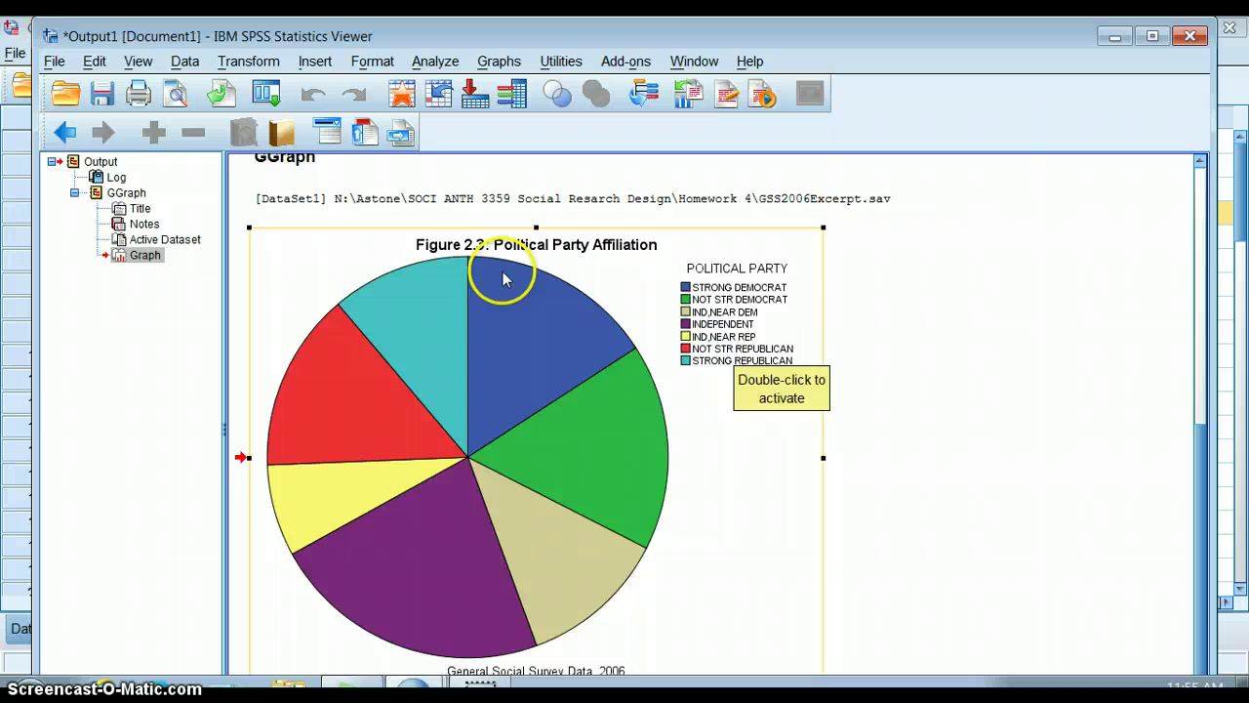
pyautogui.click(447, 320)
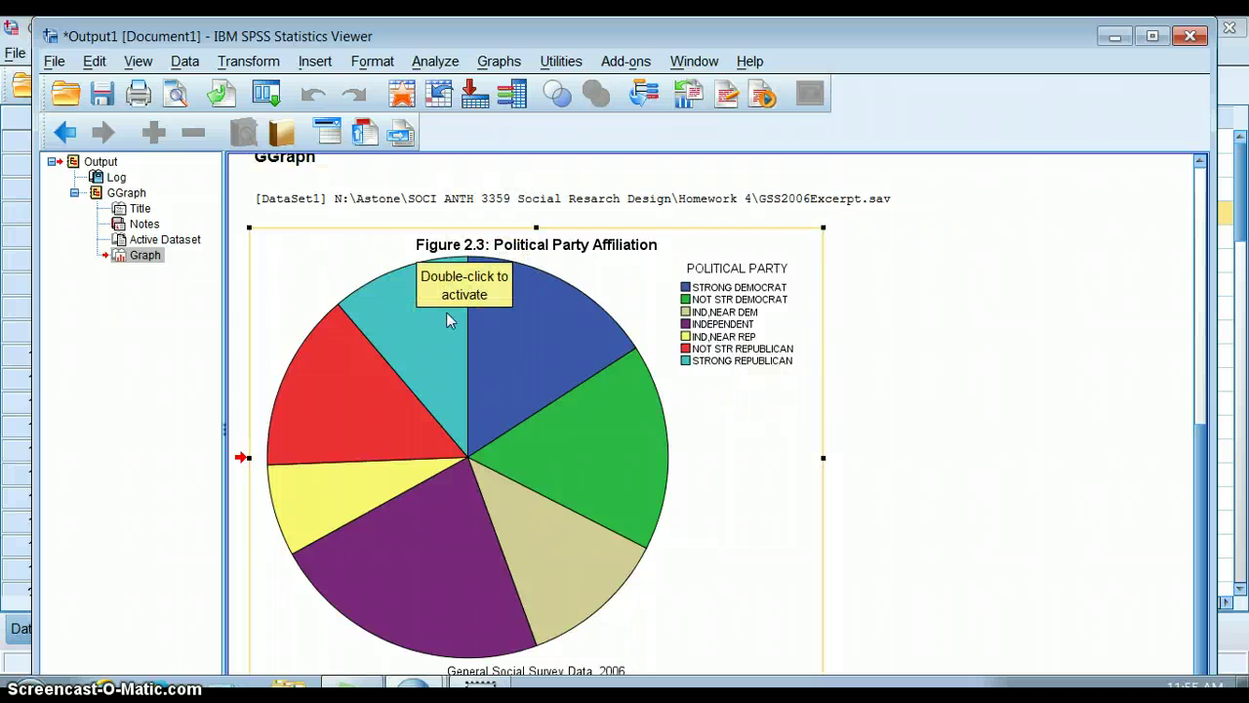
pyautogui.click(606, 323)
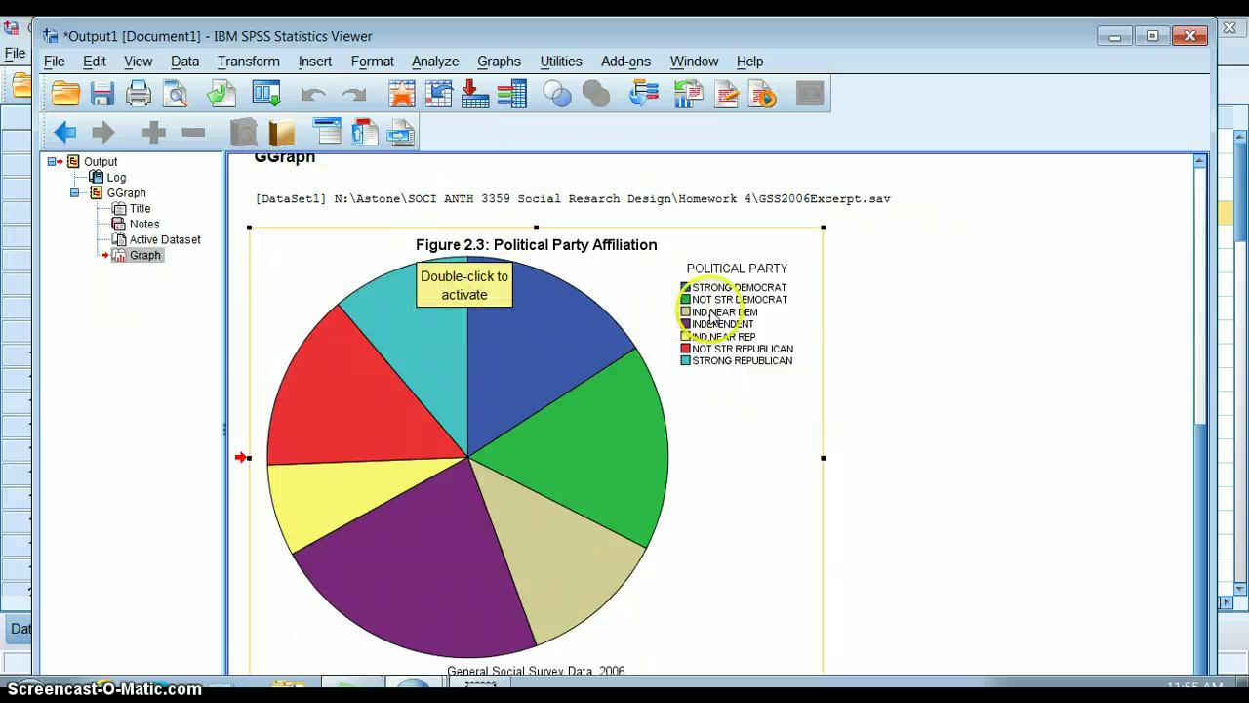
pyautogui.doubleClick(711, 314)
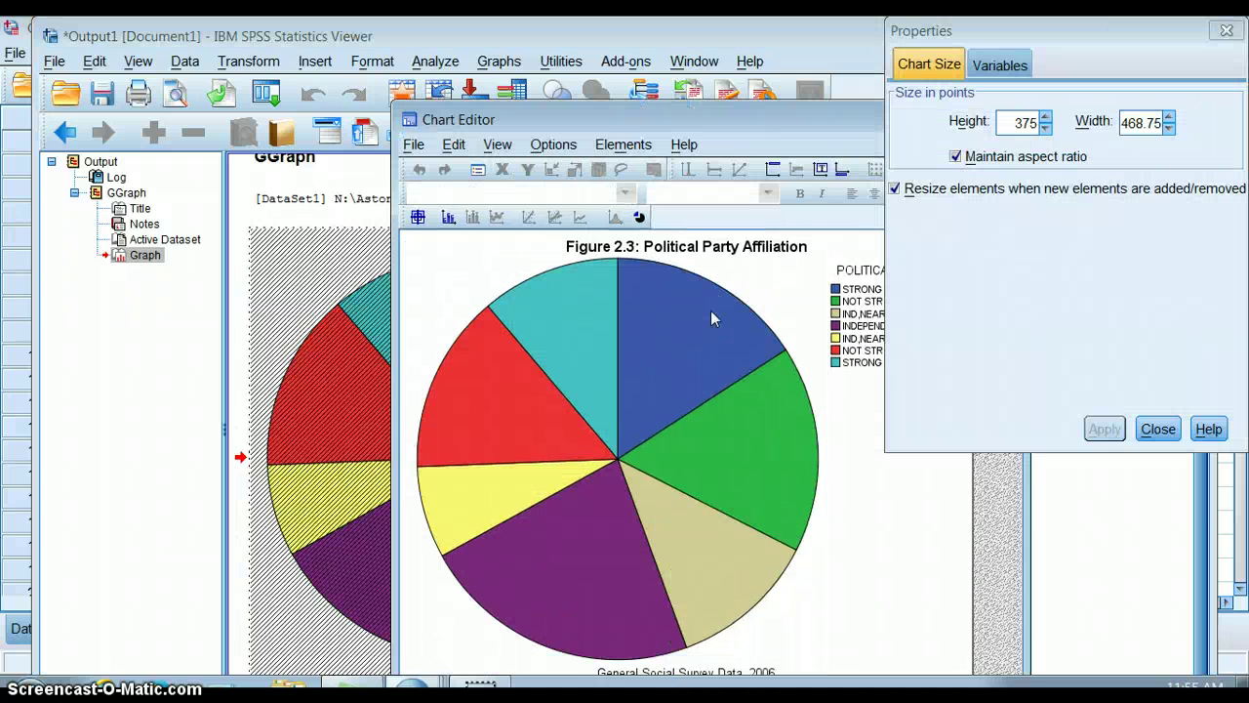
# Enlarge the Chart Editor window and select the chart legend
pyautogui.moveTo(650, 105); pyautogui.dragTo(599, 29)
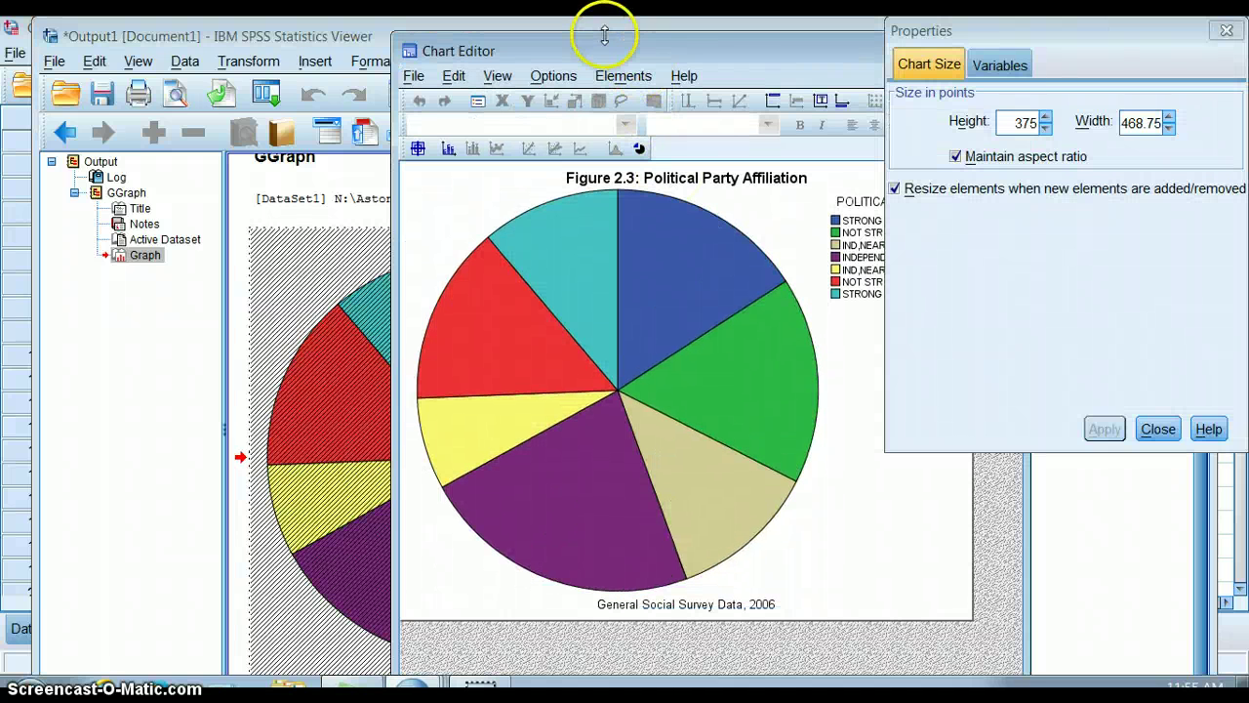
pyautogui.moveTo(400, 230); pyautogui.dragTo(84, 245)
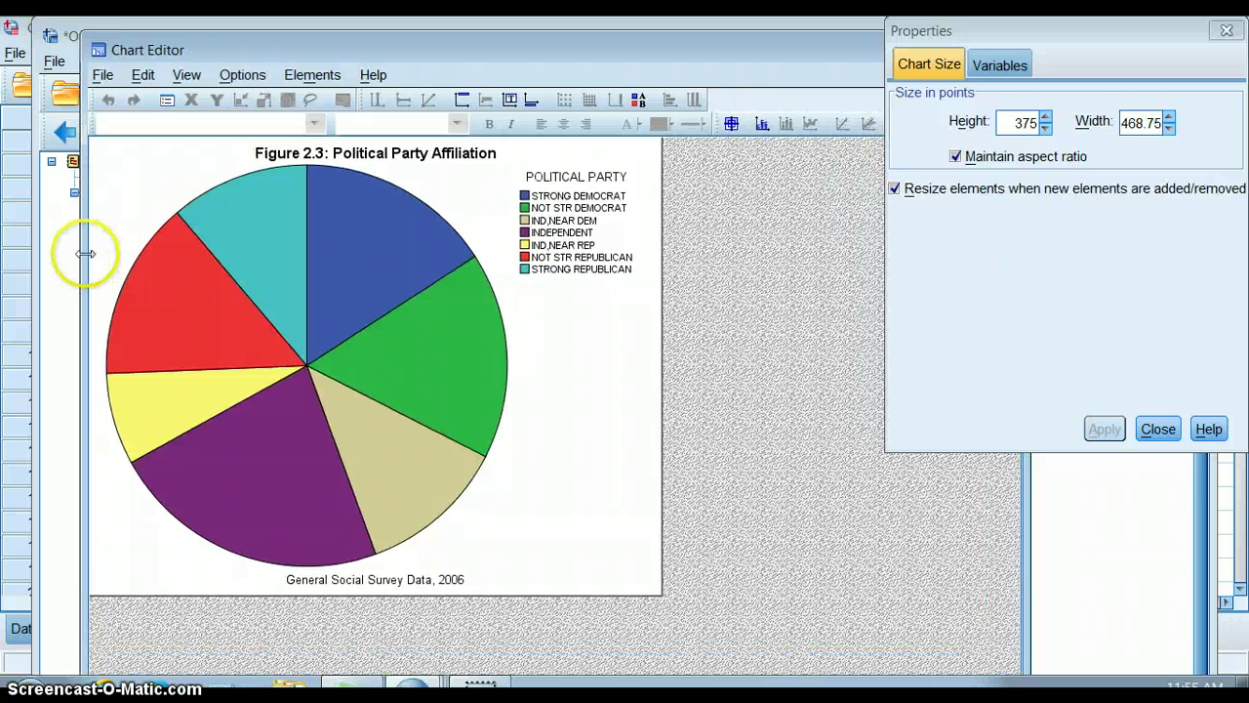
pyautogui.click(589, 211)
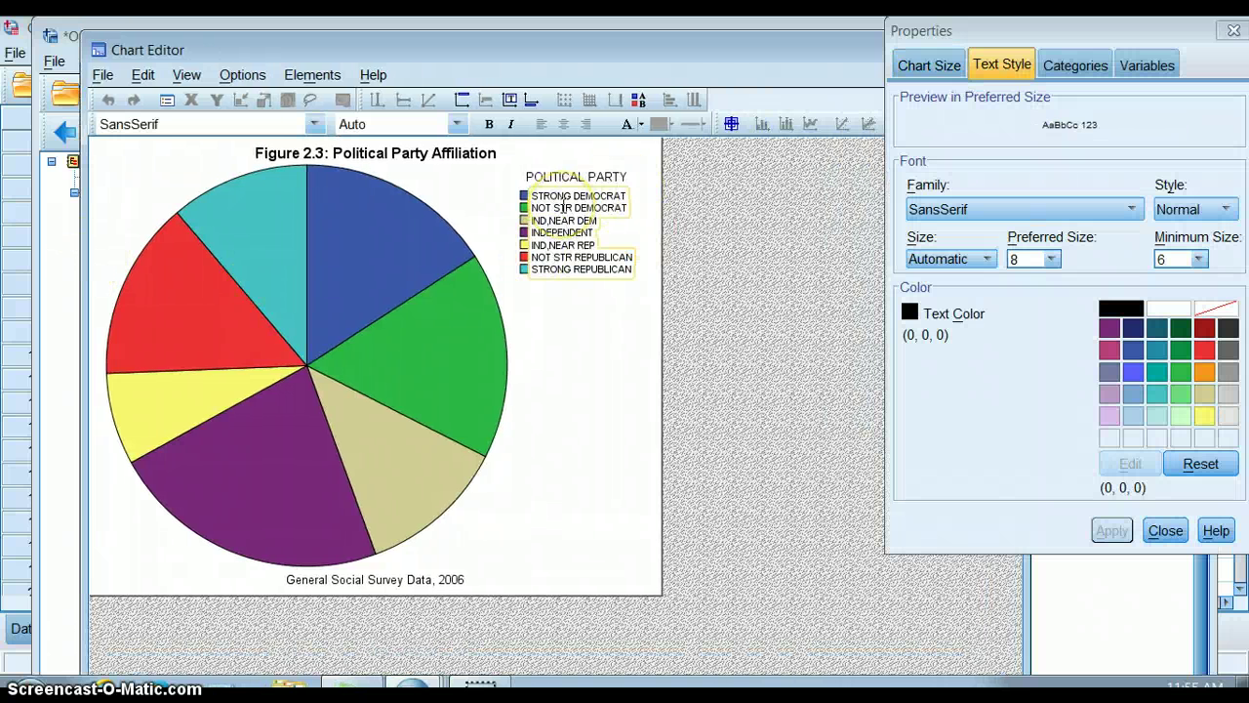
pyautogui.click(544, 202)
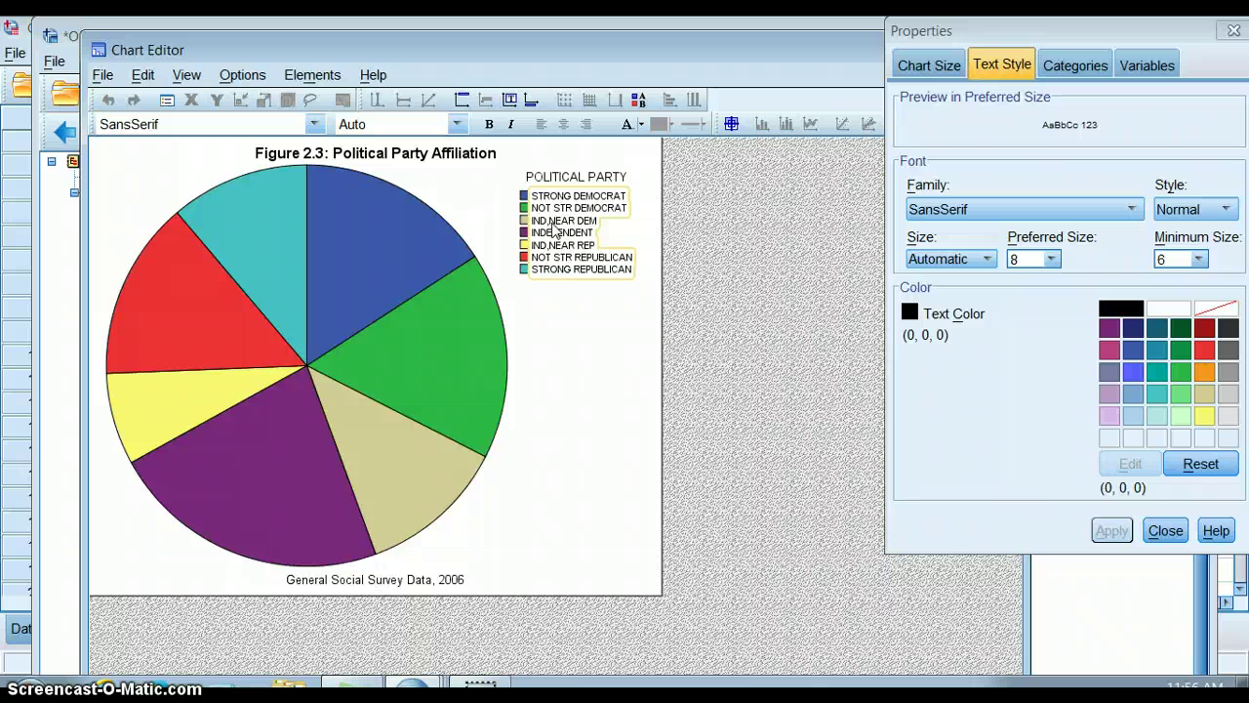
pyautogui.click(538, 197)
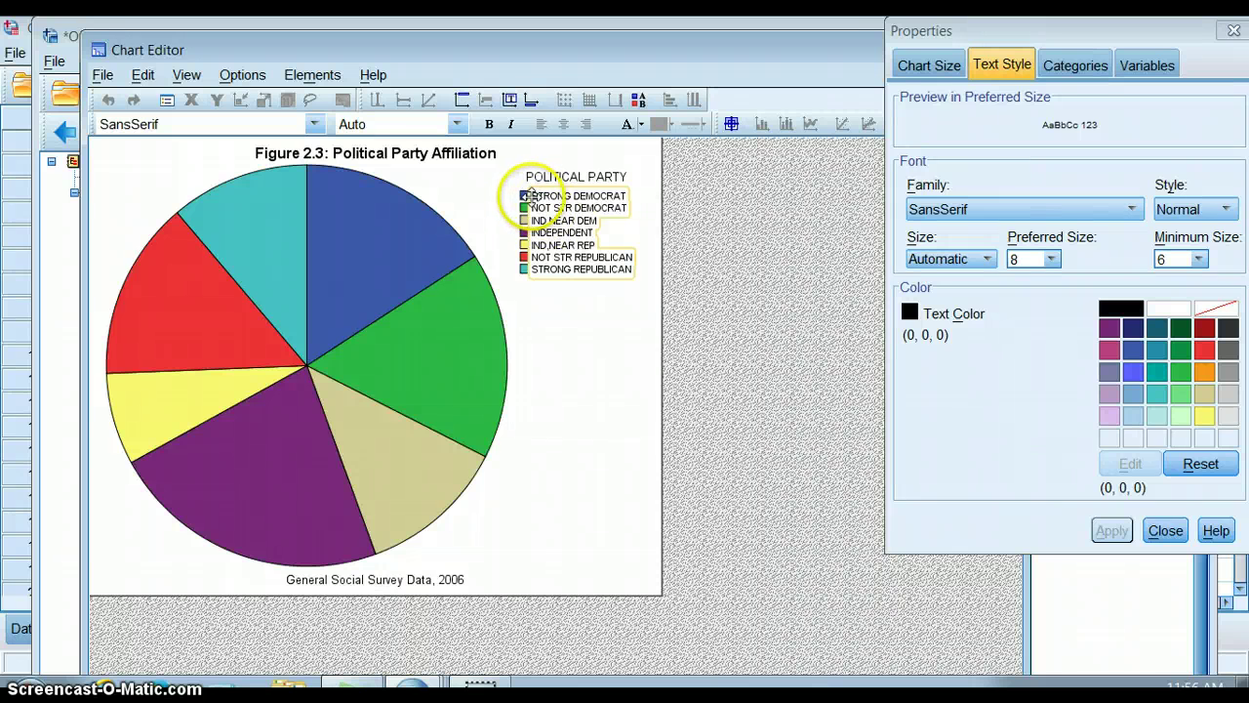
pyautogui.click(592, 233)
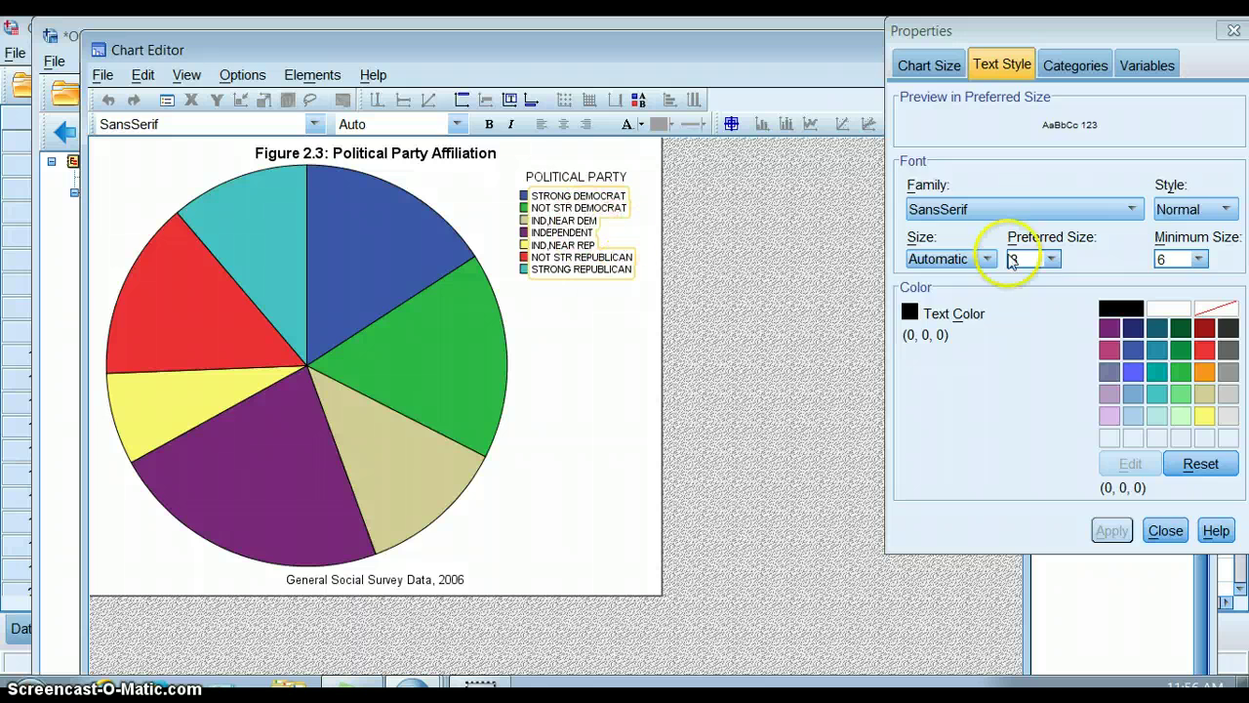
pyautogui.click(830, 243)
pyautogui.click(570, 208)
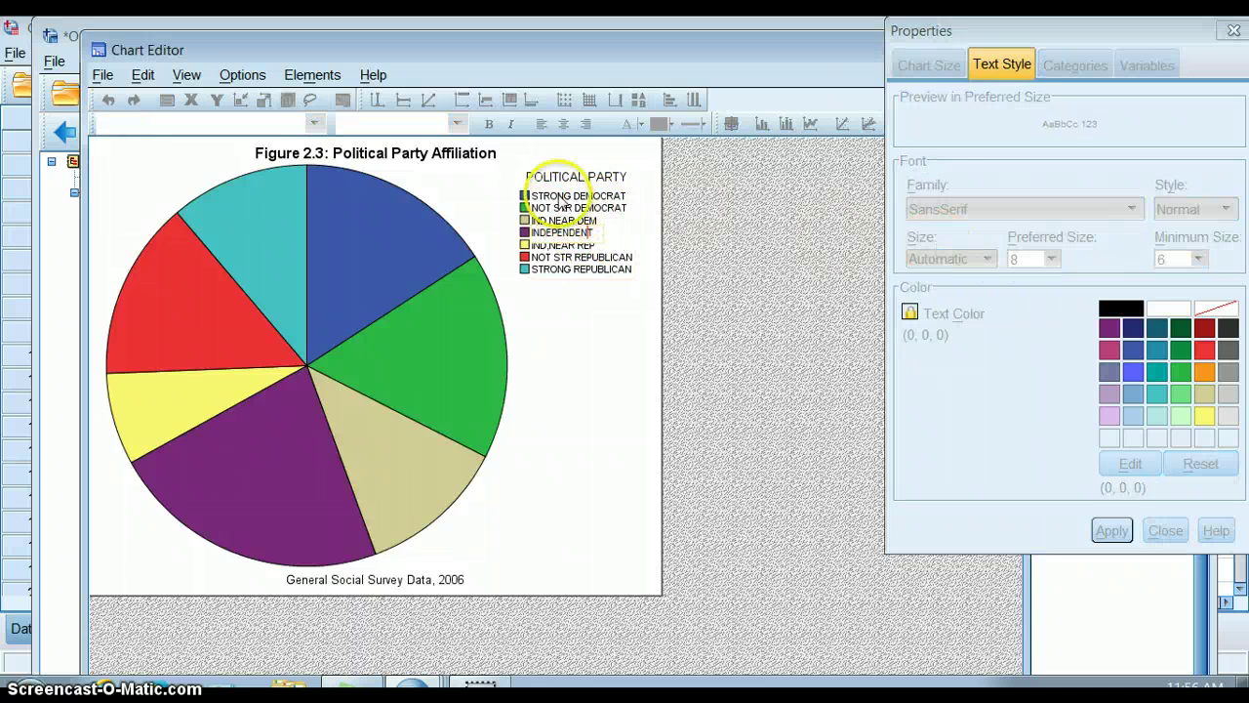
pyautogui.click(562, 198)
pyautogui.click(547, 197)
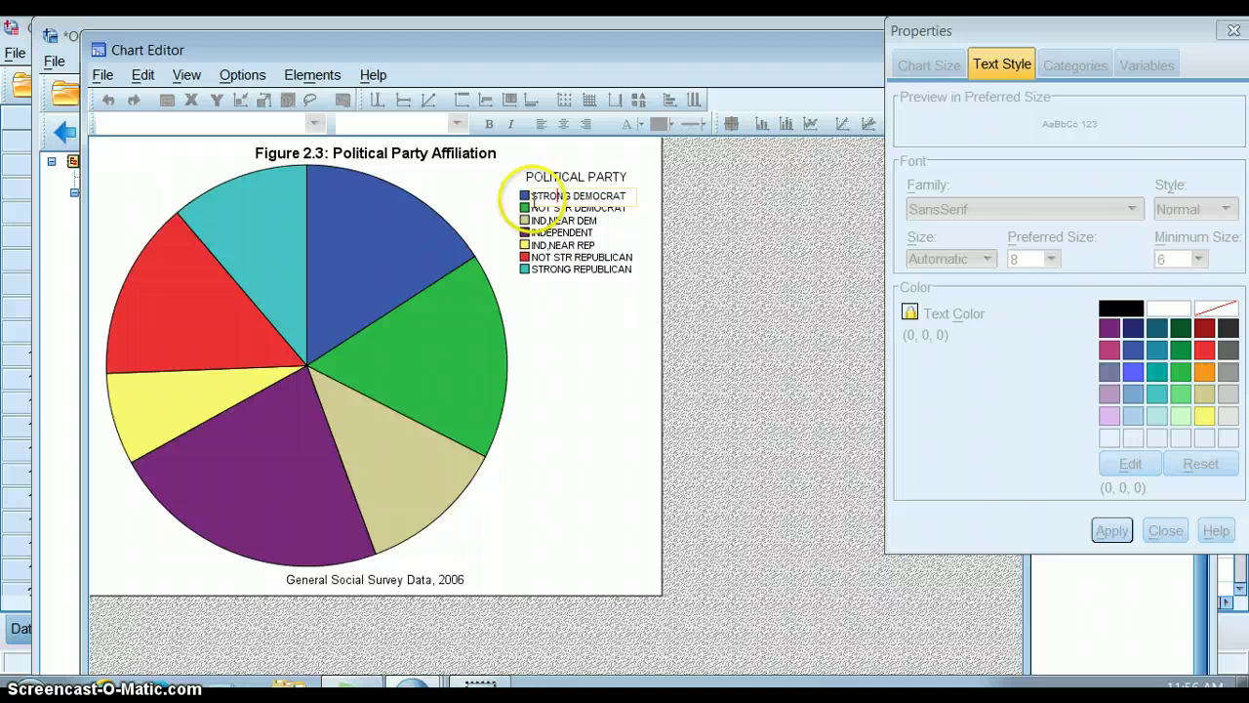
# Style the POLITICAL PARTY legend title as blue Segoe Print at size 14
pyautogui.click(539, 179)
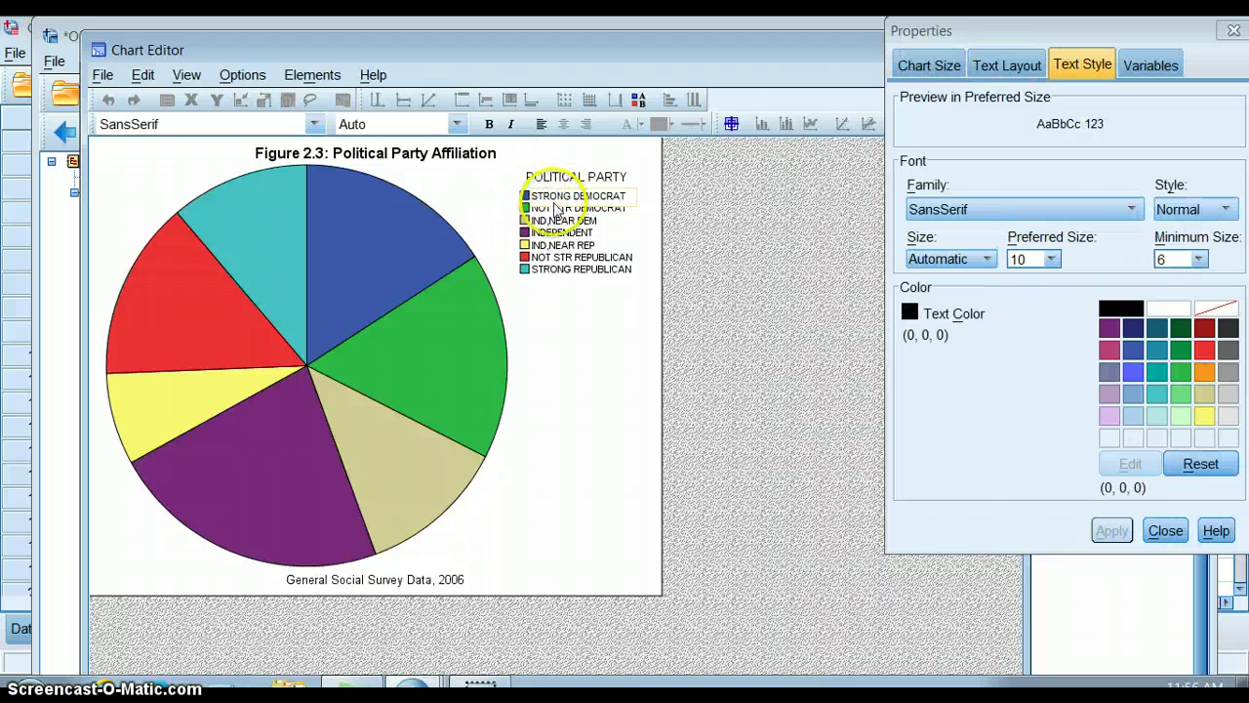
pyautogui.click(1052, 260)
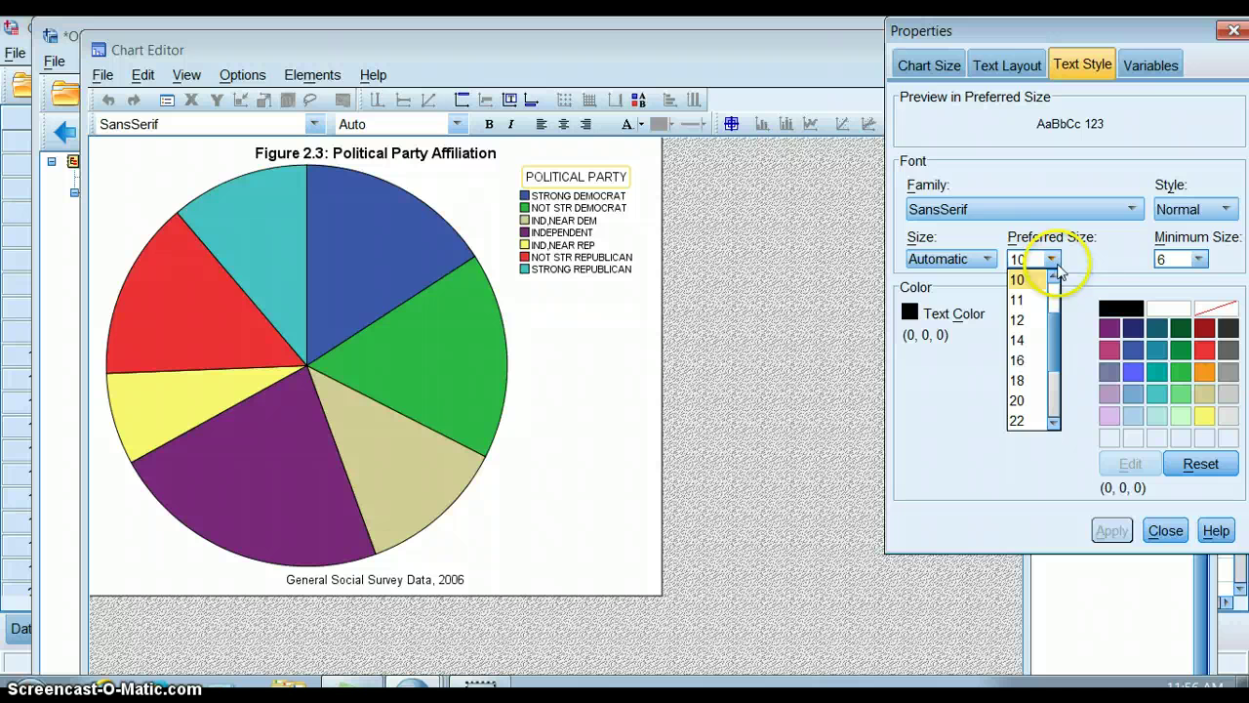
pyautogui.click(1026, 335)
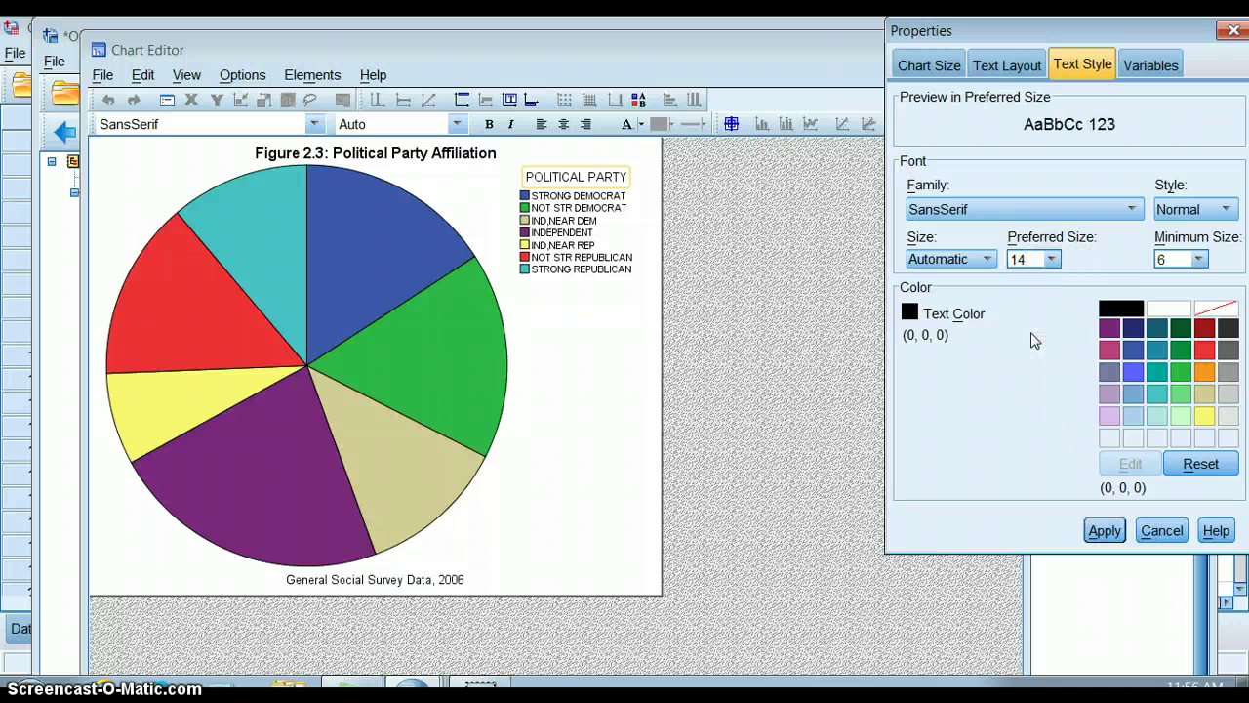
pyautogui.click(1059, 207)
pyautogui.click(1041, 253)
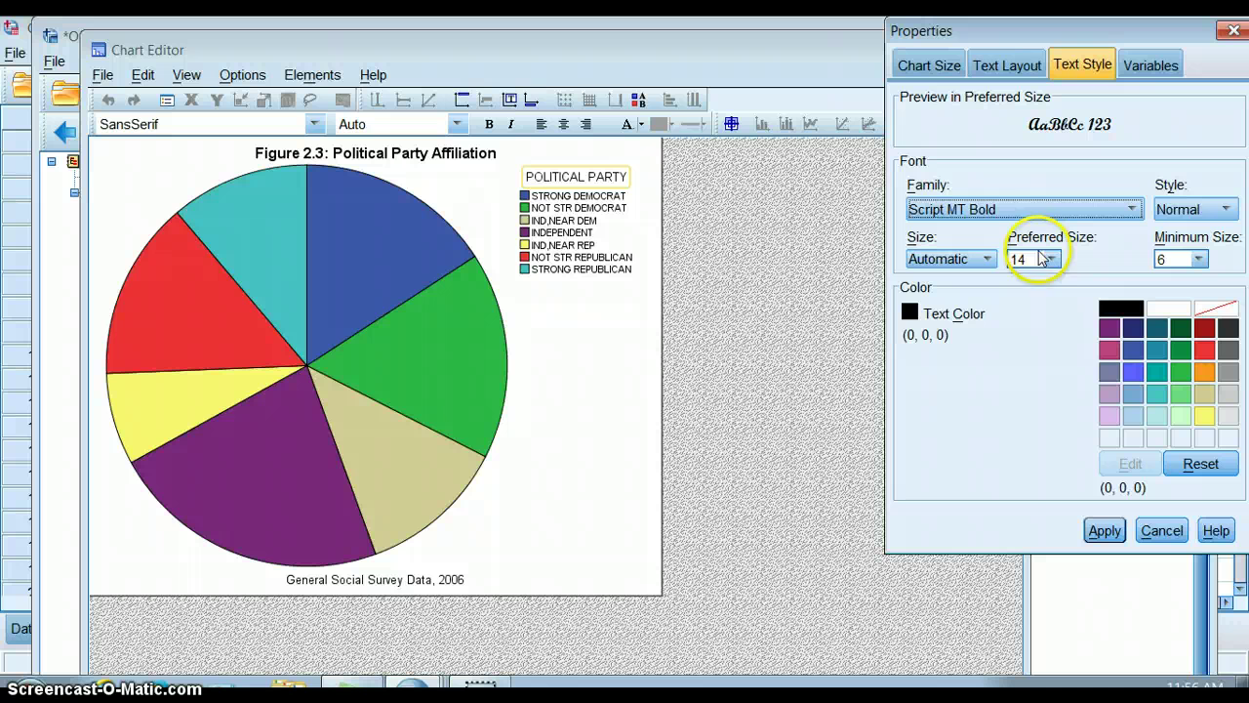
pyautogui.click(1132, 373)
pyautogui.click(1107, 530)
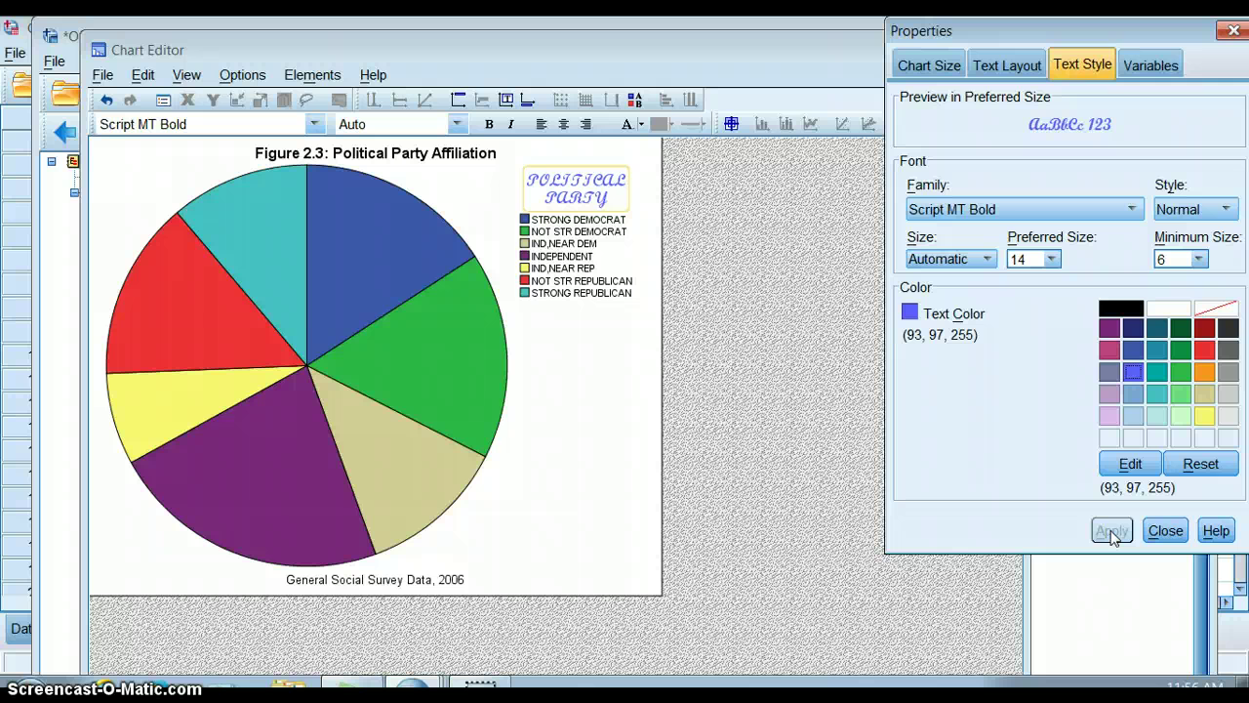
pyautogui.click(1120, 207)
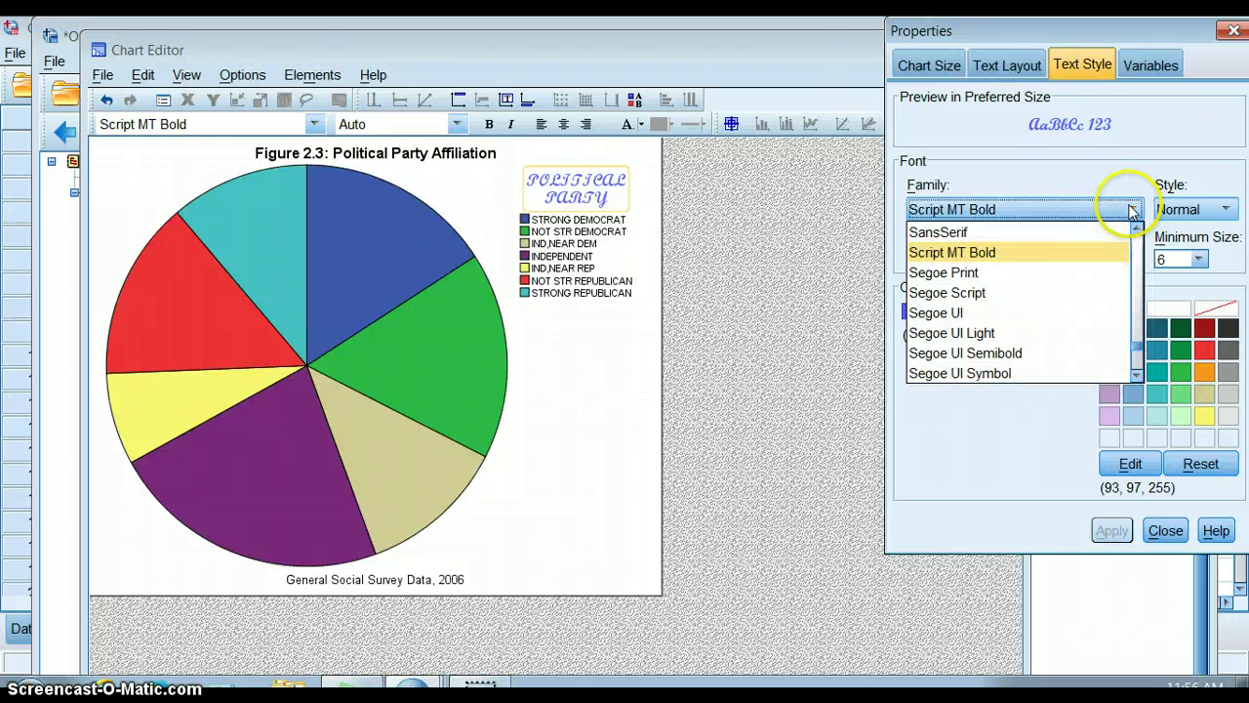
pyautogui.click(1073, 272)
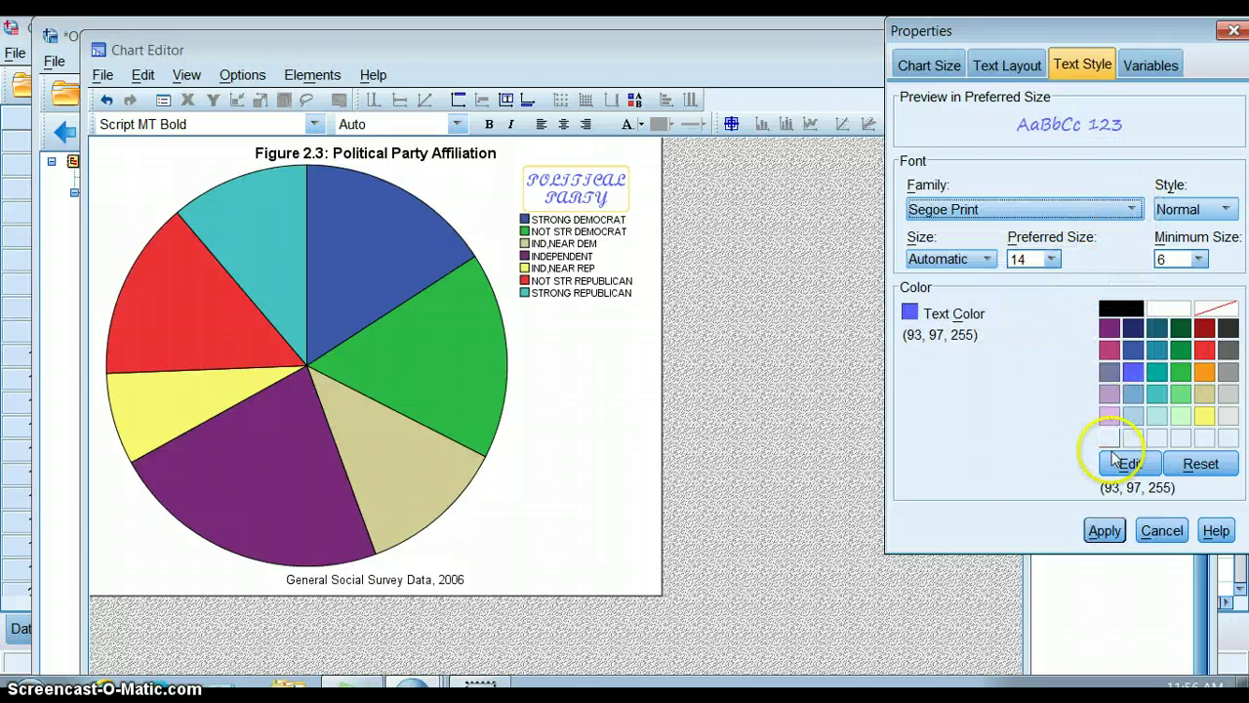
pyautogui.click(1103, 531)
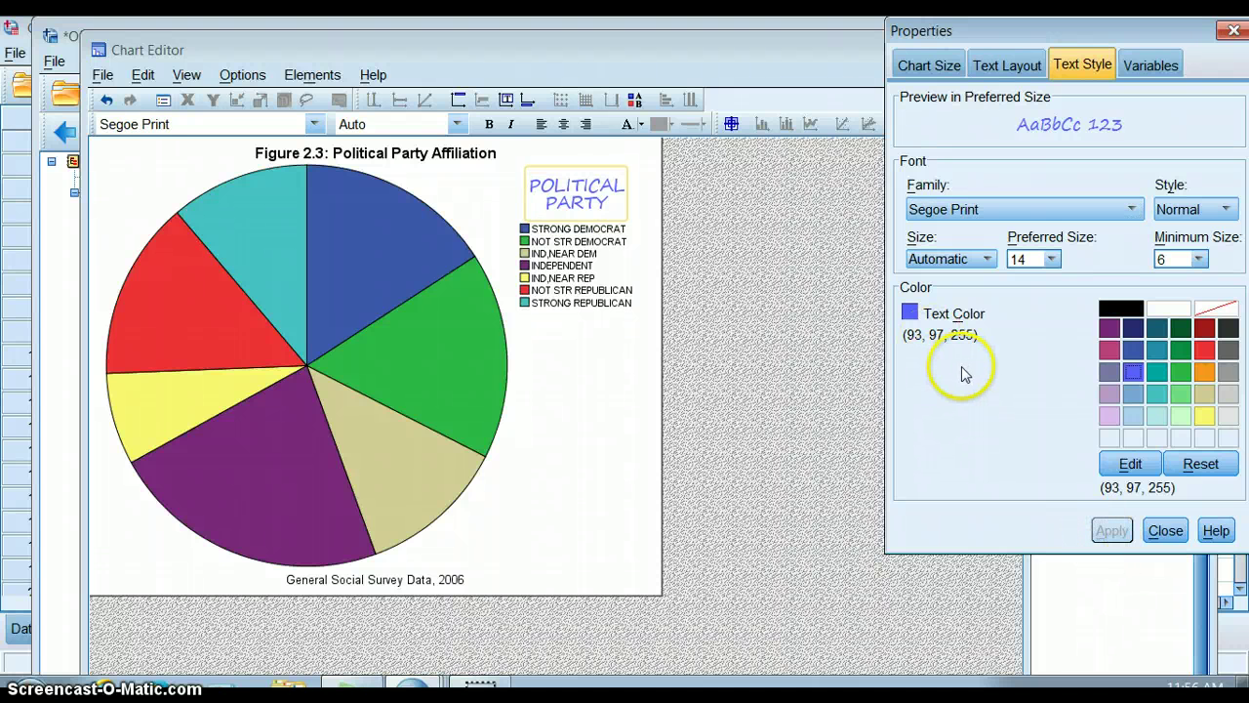
# Set the legend entry text to size 10
pyautogui.click(578, 277)
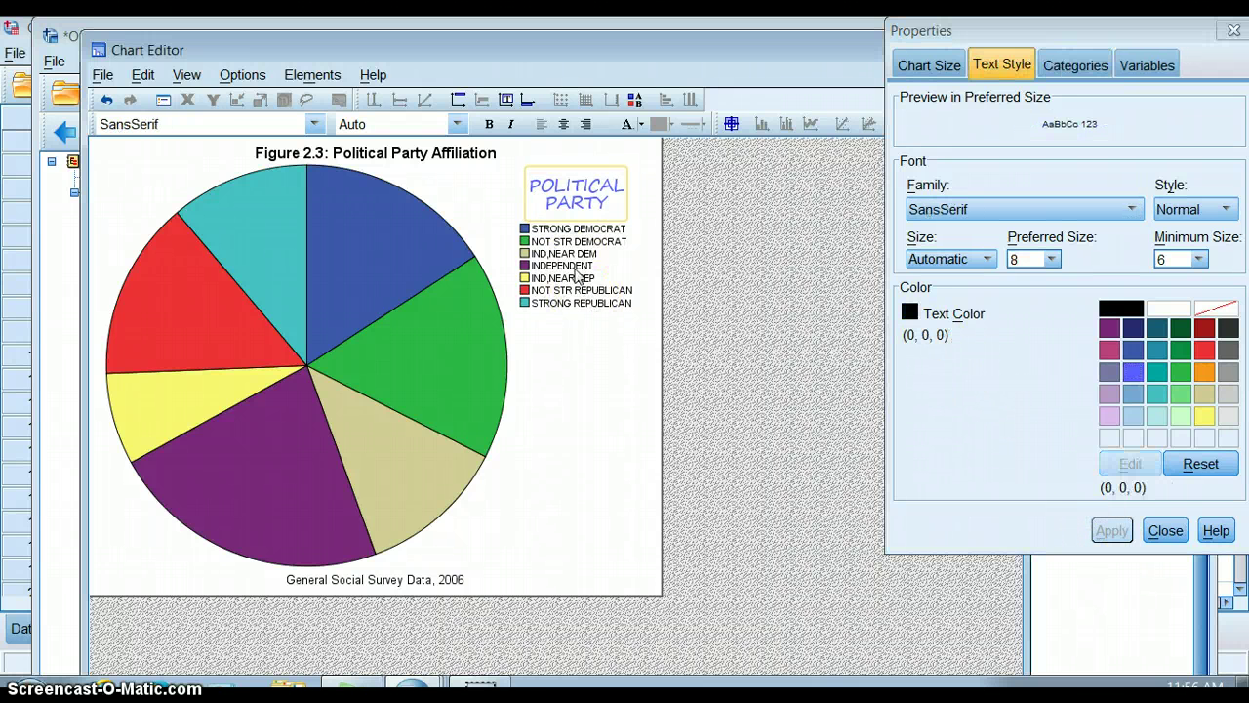
pyautogui.click(1052, 259)
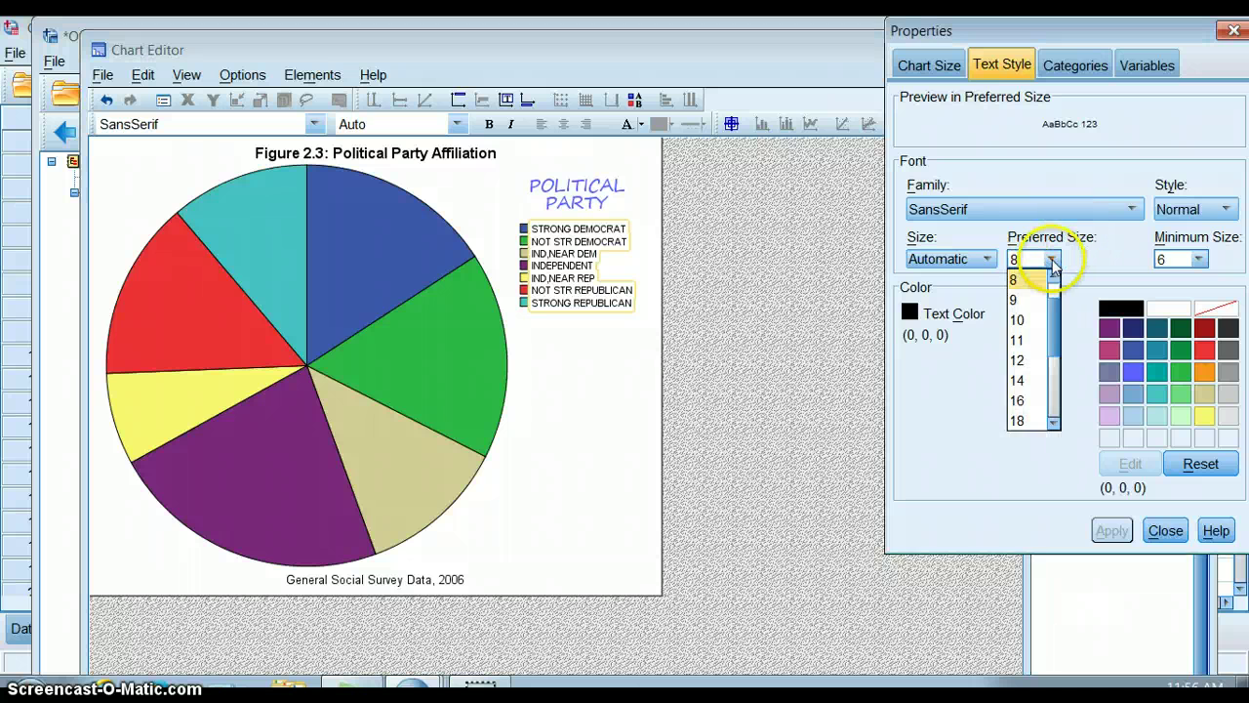
pyautogui.click(1023, 321)
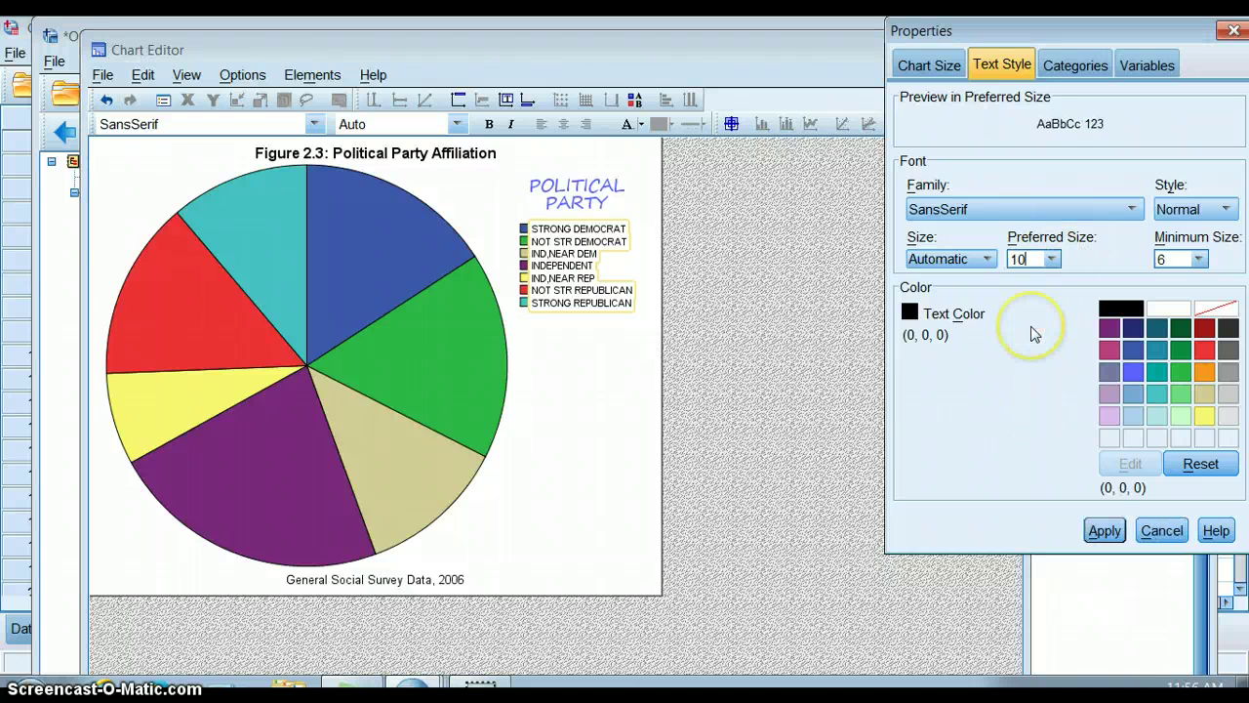
pyautogui.click(1108, 532)
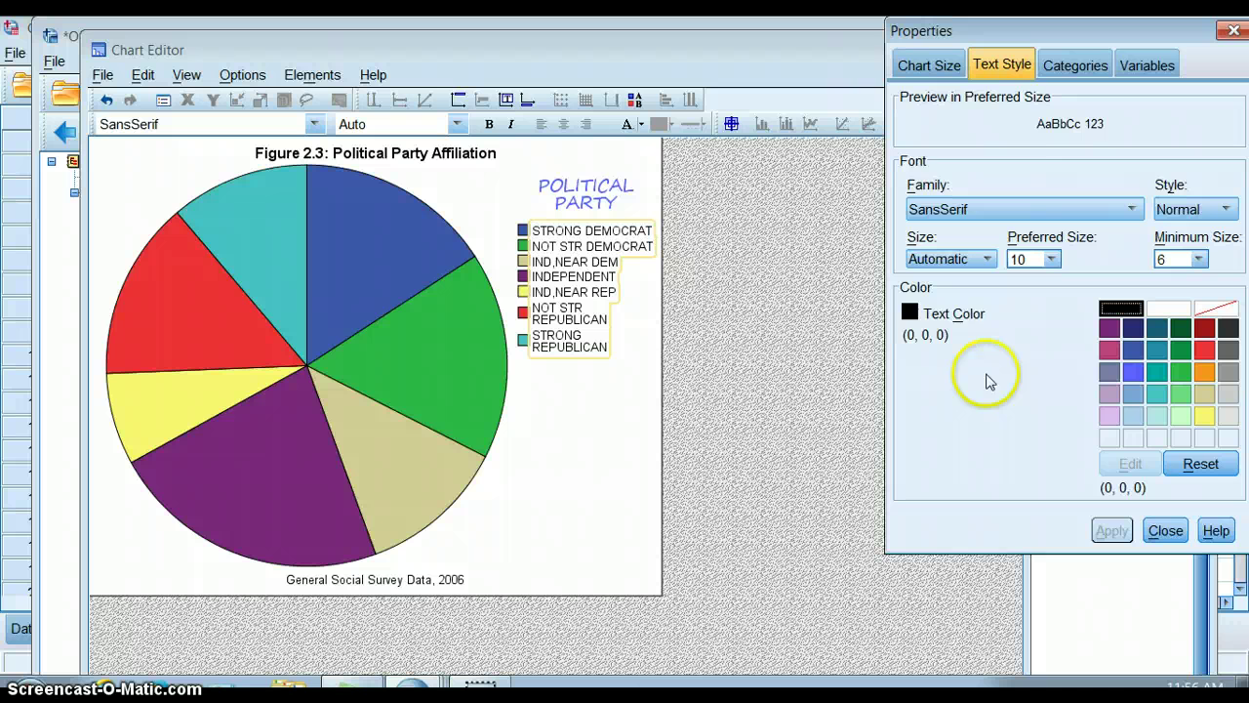
# Insert ONG after STR in the NOT STR DEMOCRAT legend label
pyautogui.click(586, 303)
pyautogui.click(585, 298)
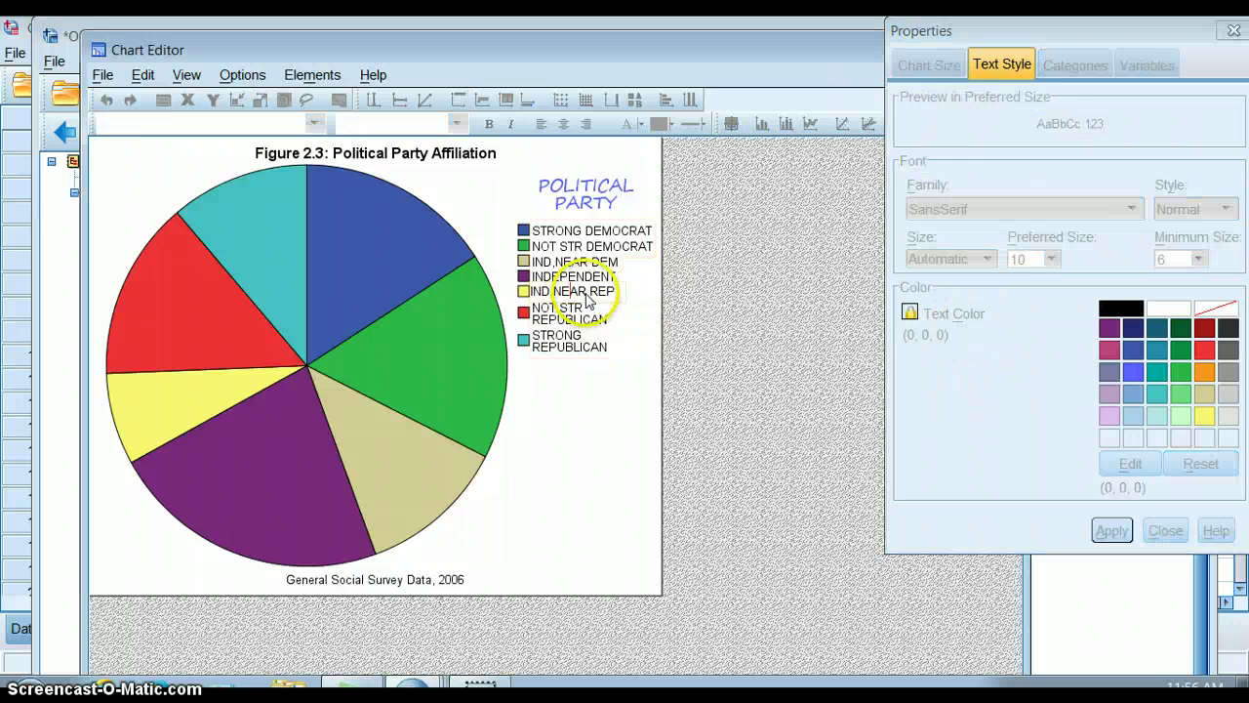
pyautogui.click(582, 250)
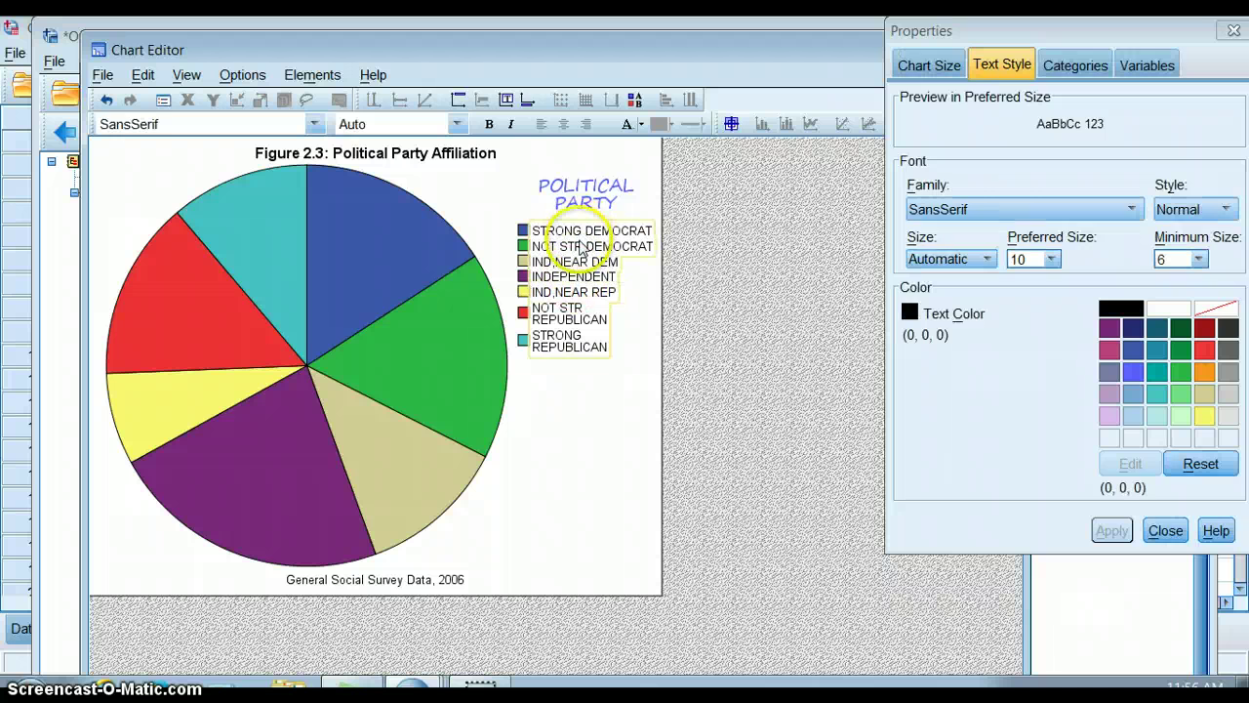
pyautogui.click(582, 246)
pyautogui.click(584, 246)
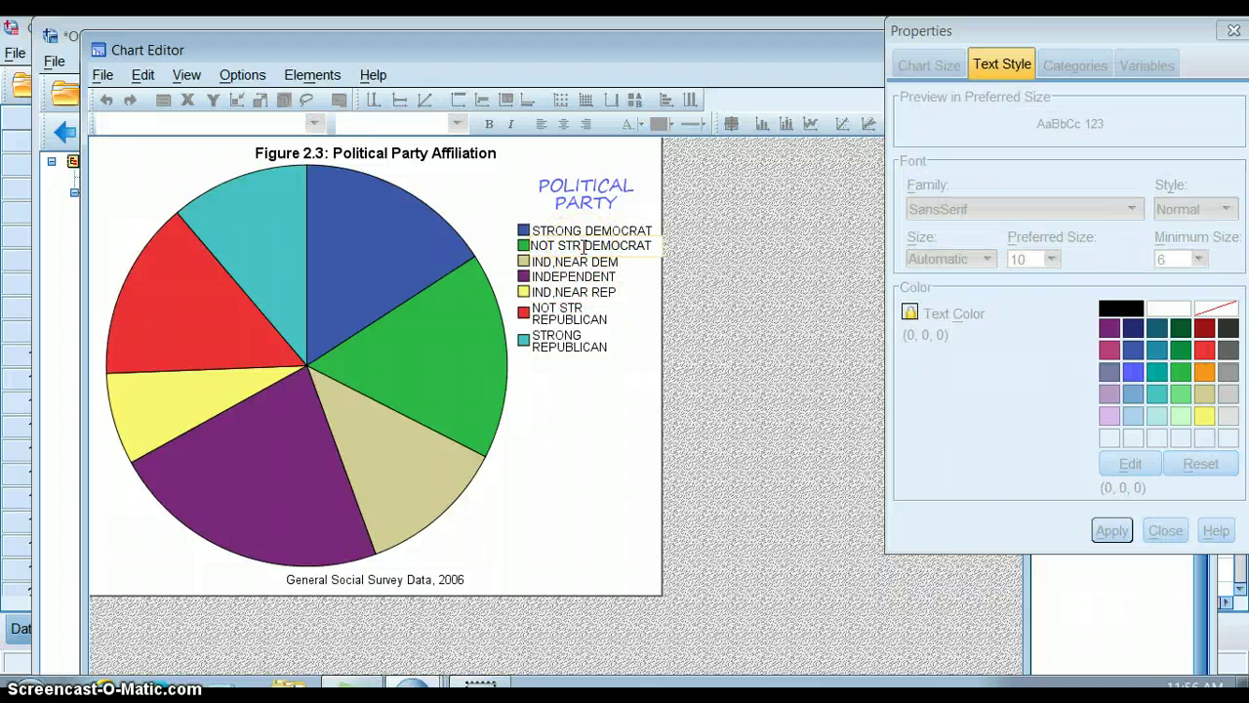
pyautogui.write('O')
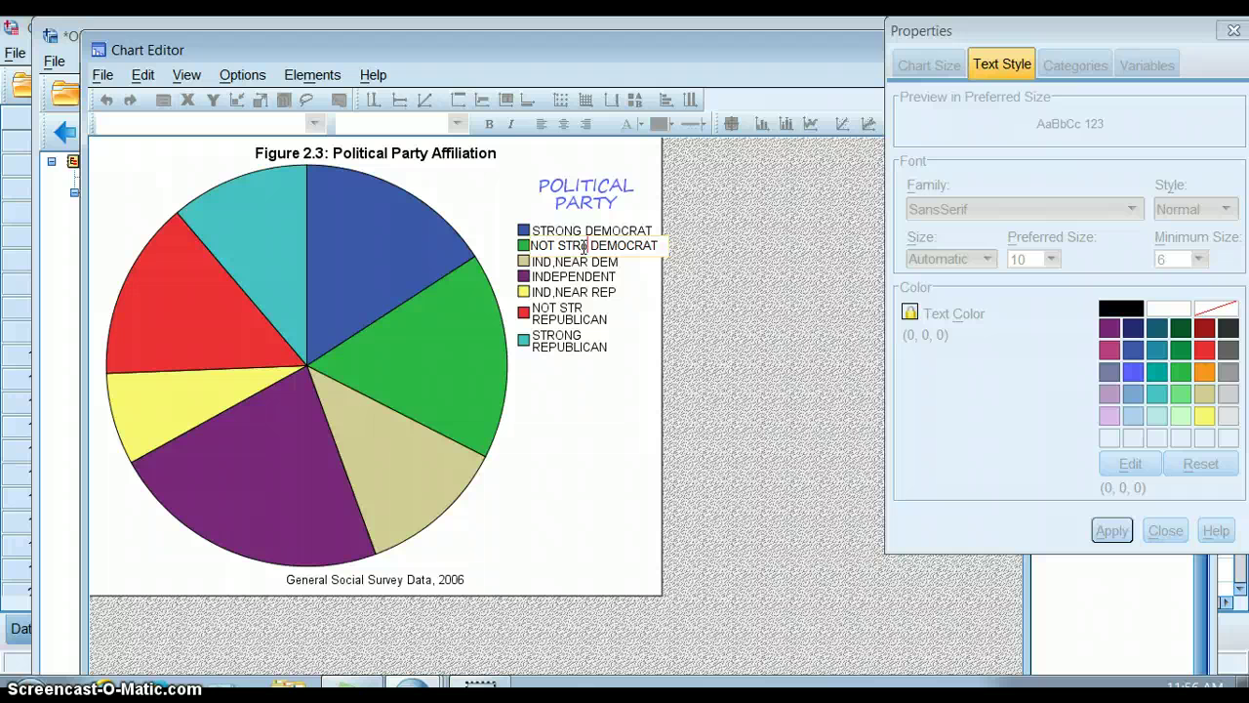
pyautogui.write('NG')
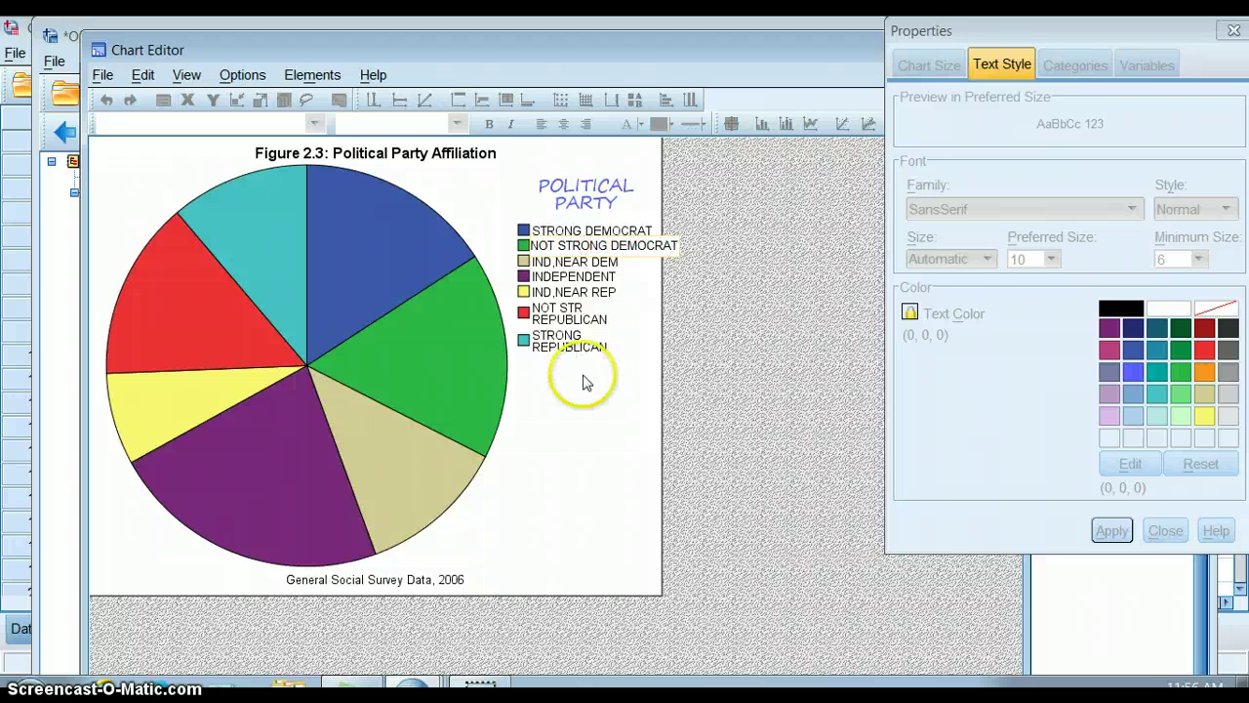
pyautogui.click(583, 384)
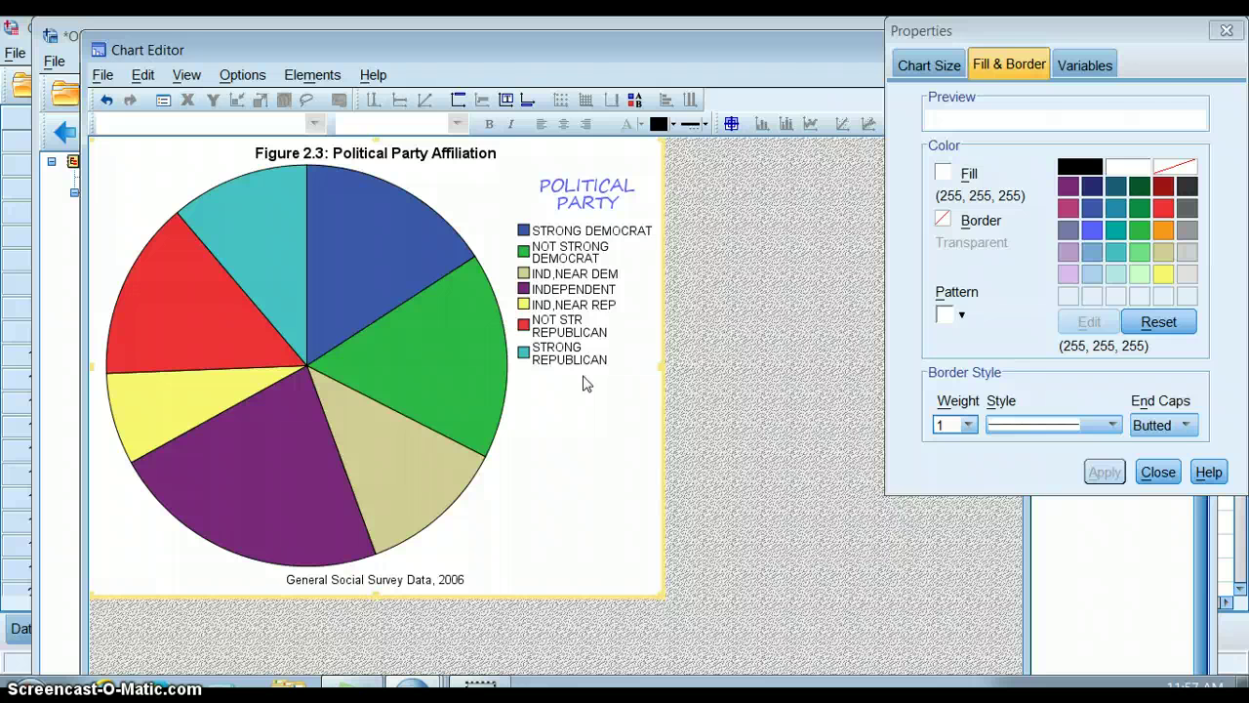
# Give the pie slices a muted purple border
pyautogui.click(358, 235)
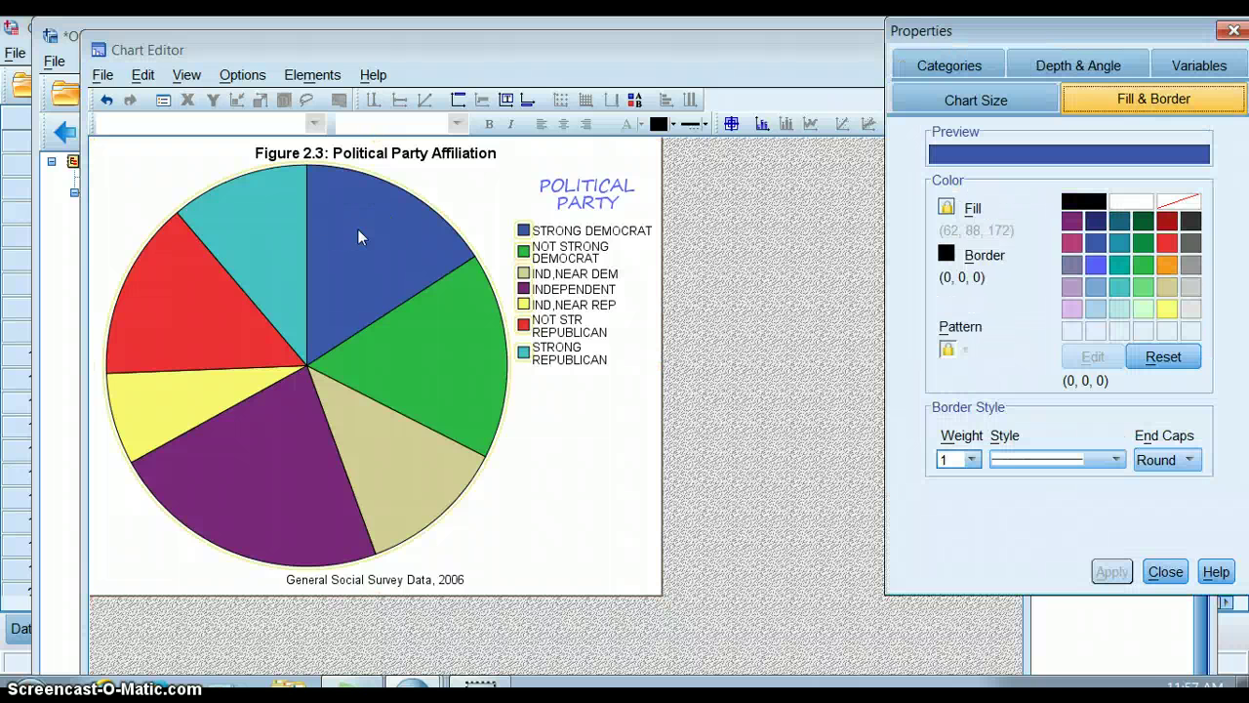
pyautogui.click(1072, 265)
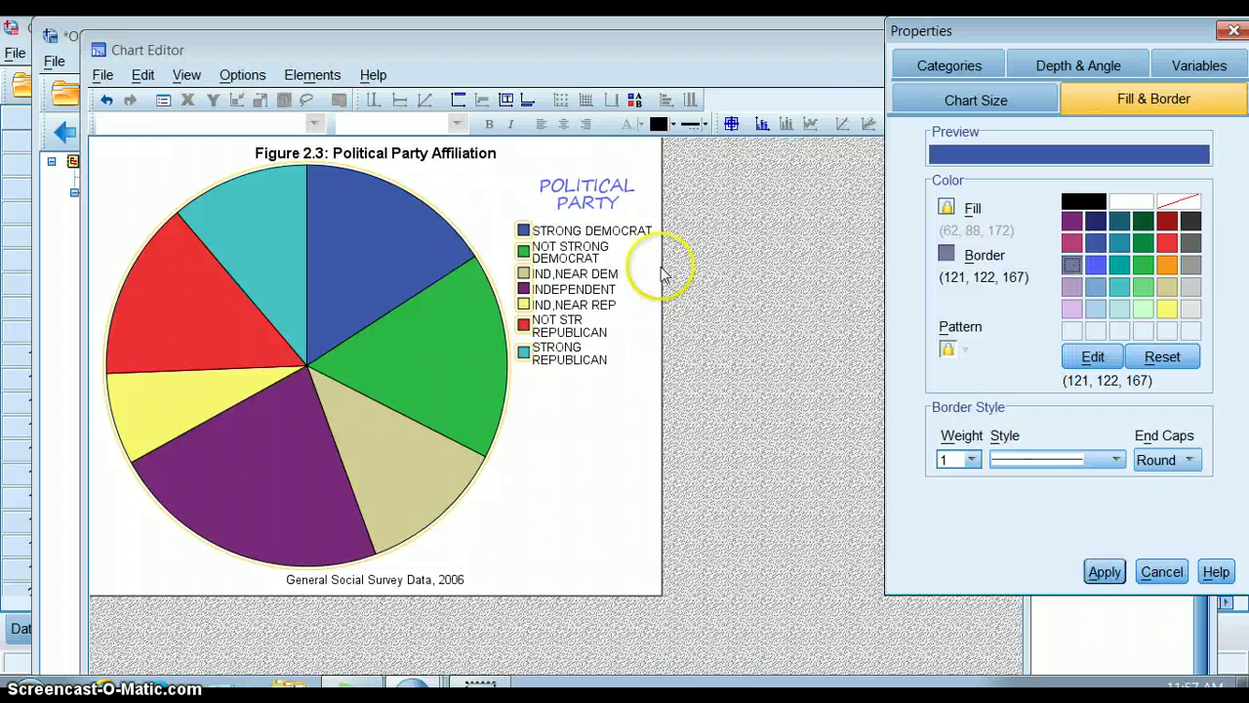
pyautogui.click(1102, 572)
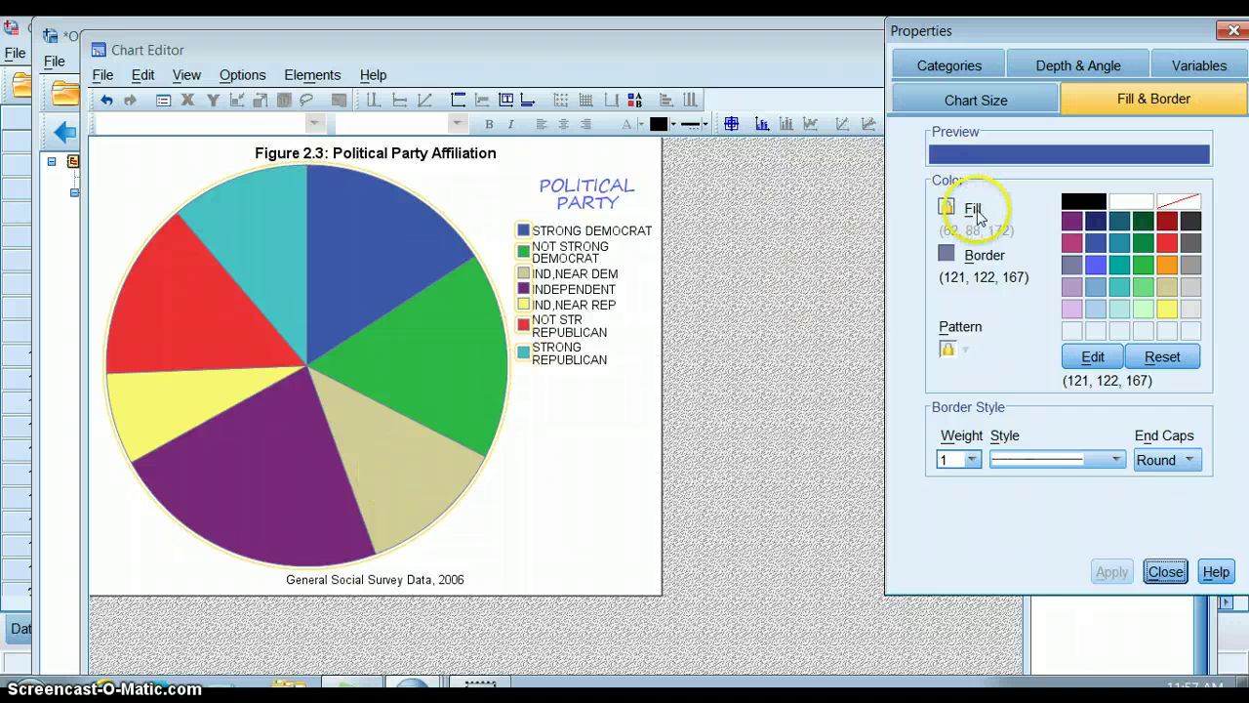
# Recolour the Strong Democrat slice fill magenta (187, 63, 127)
pyautogui.click(381, 235)
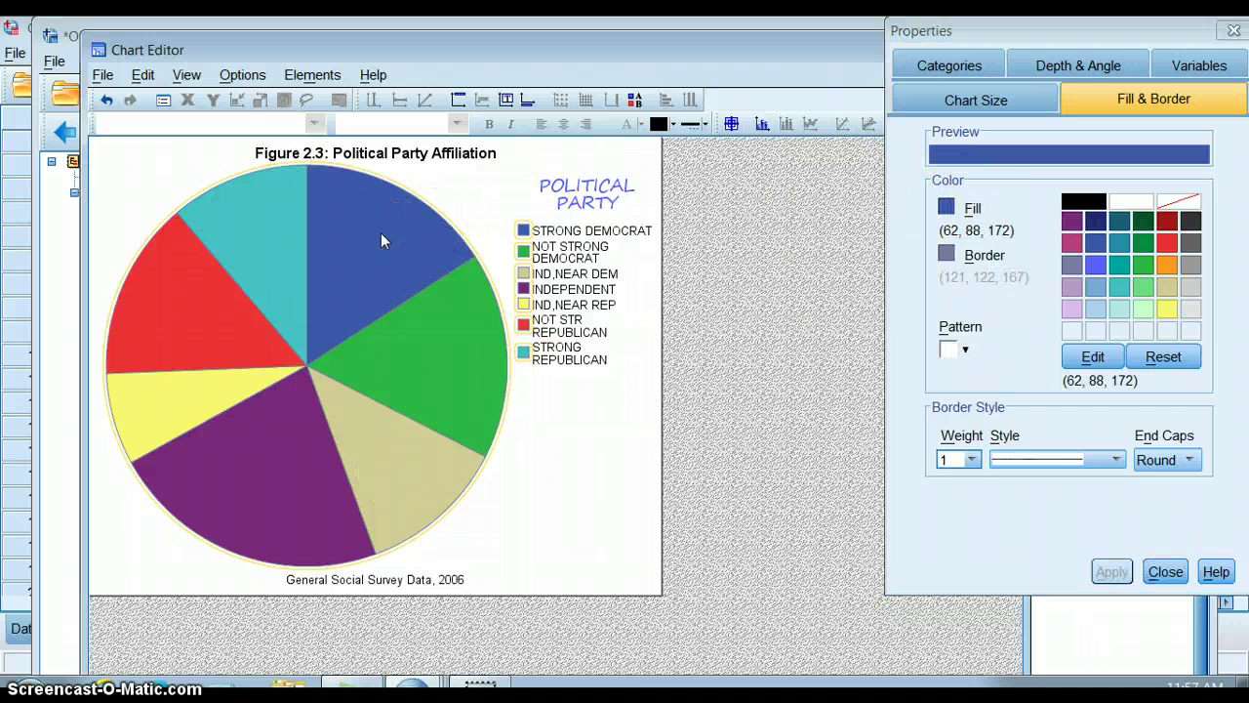
pyautogui.click(381, 232)
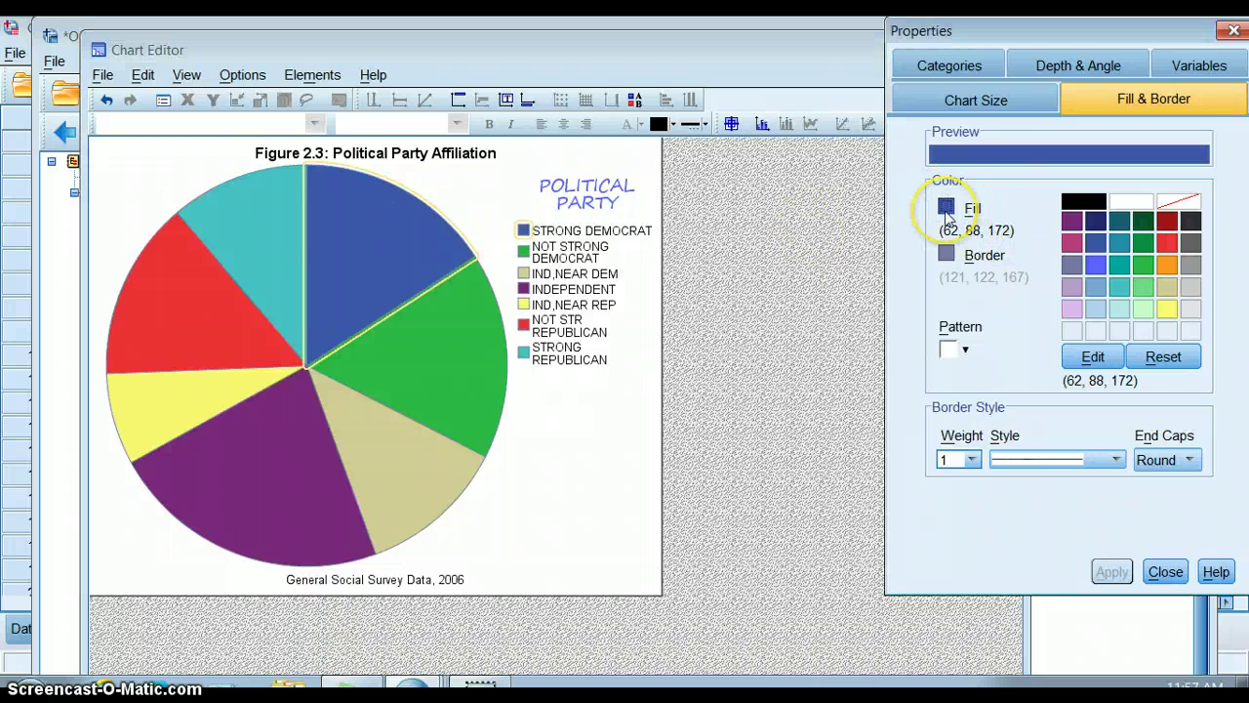
pyautogui.click(1072, 243)
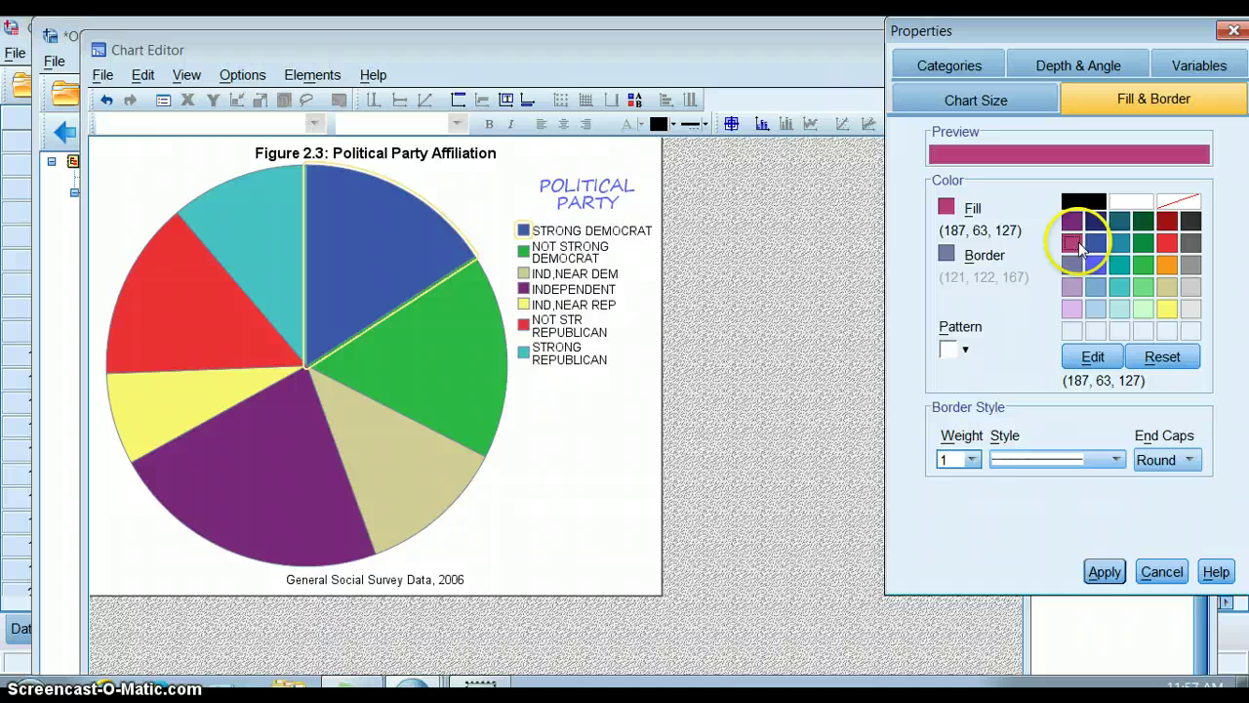
pyautogui.click(1104, 572)
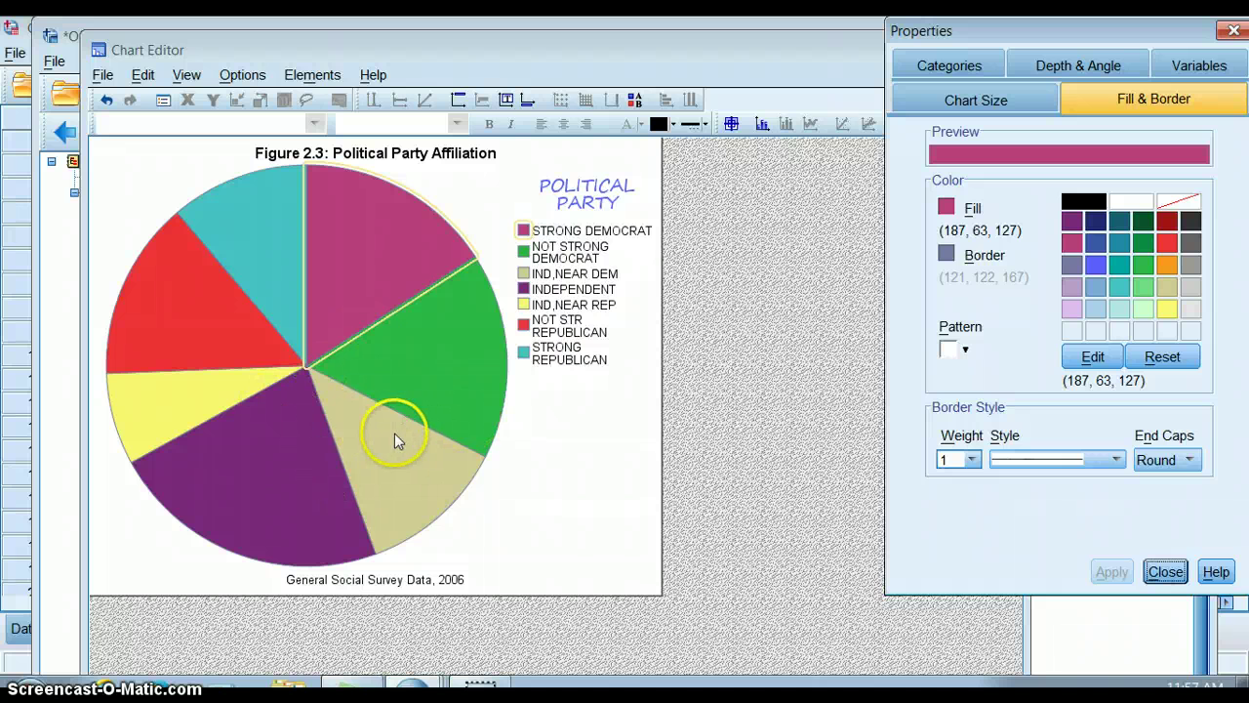
pyautogui.click(450, 357)
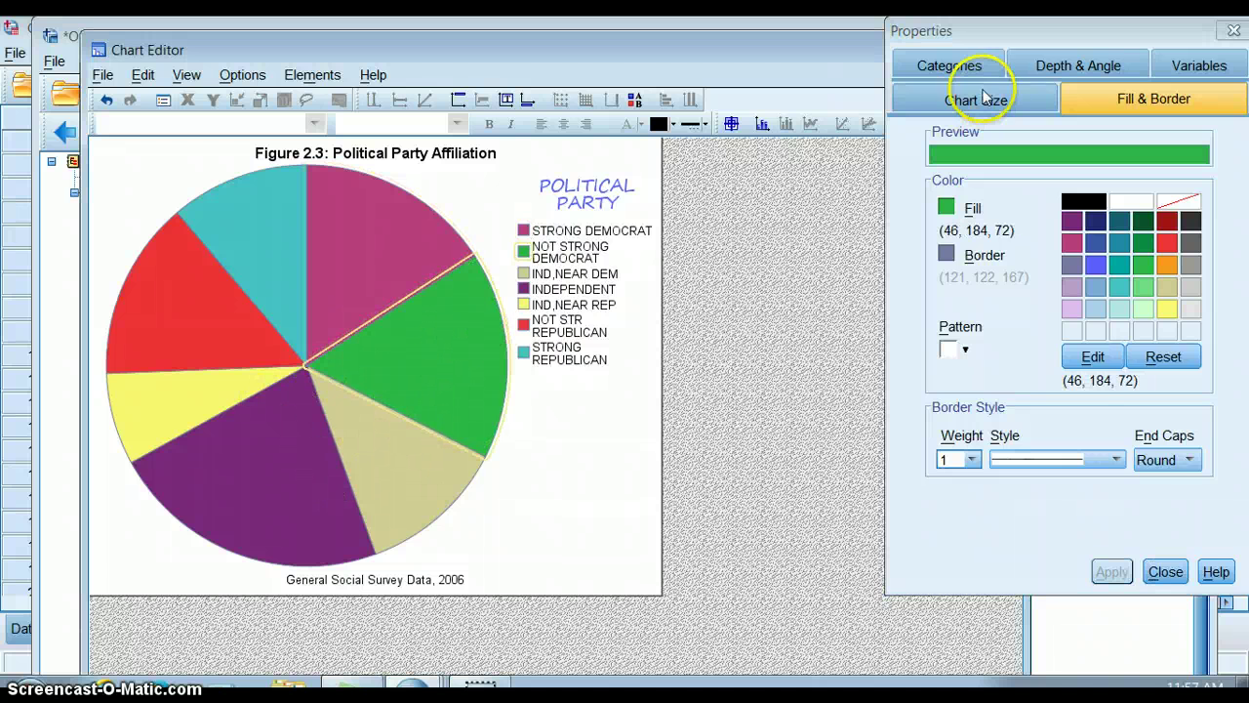
pyautogui.click(966, 66)
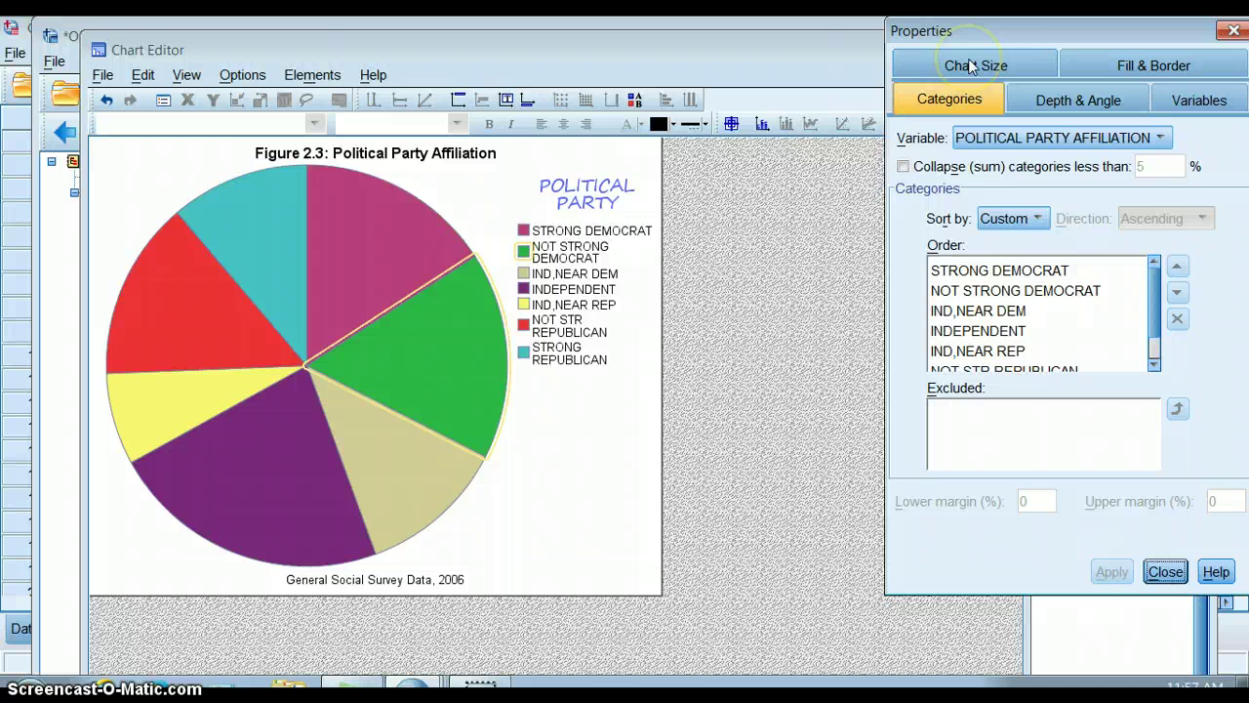
pyautogui.moveTo(1165, 316); pyautogui.dragTo(1157, 285)
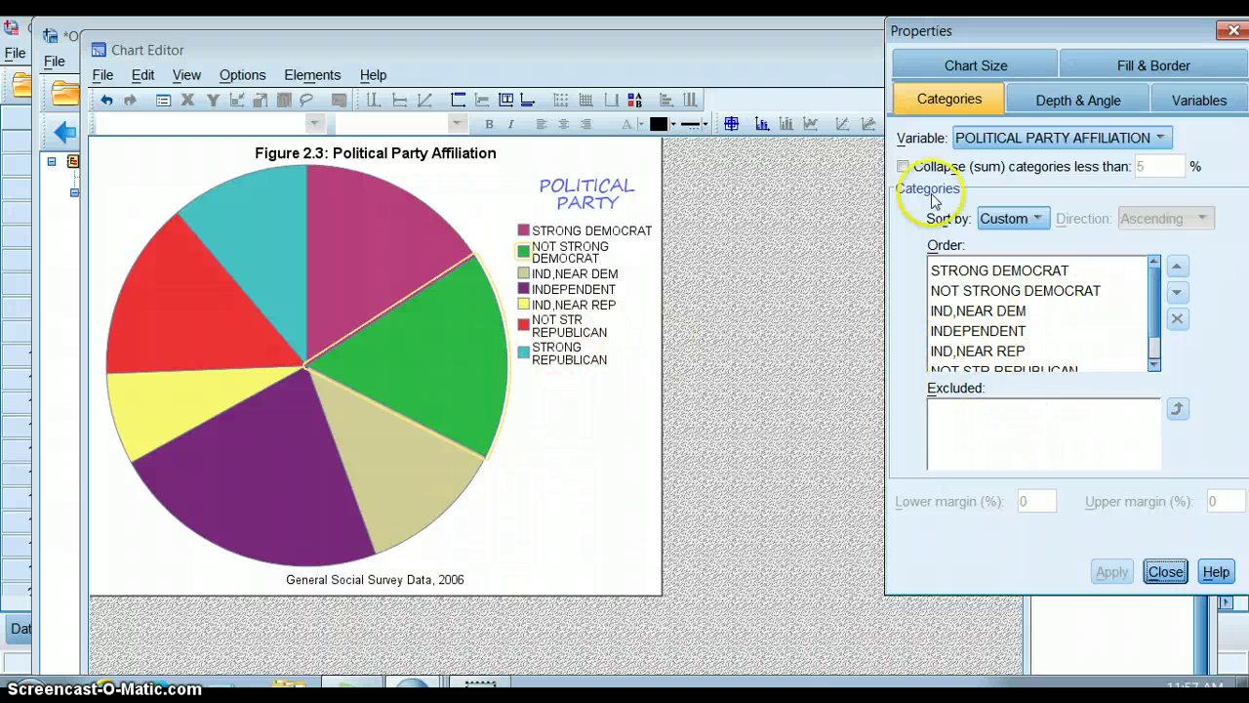
pyautogui.click(1040, 101)
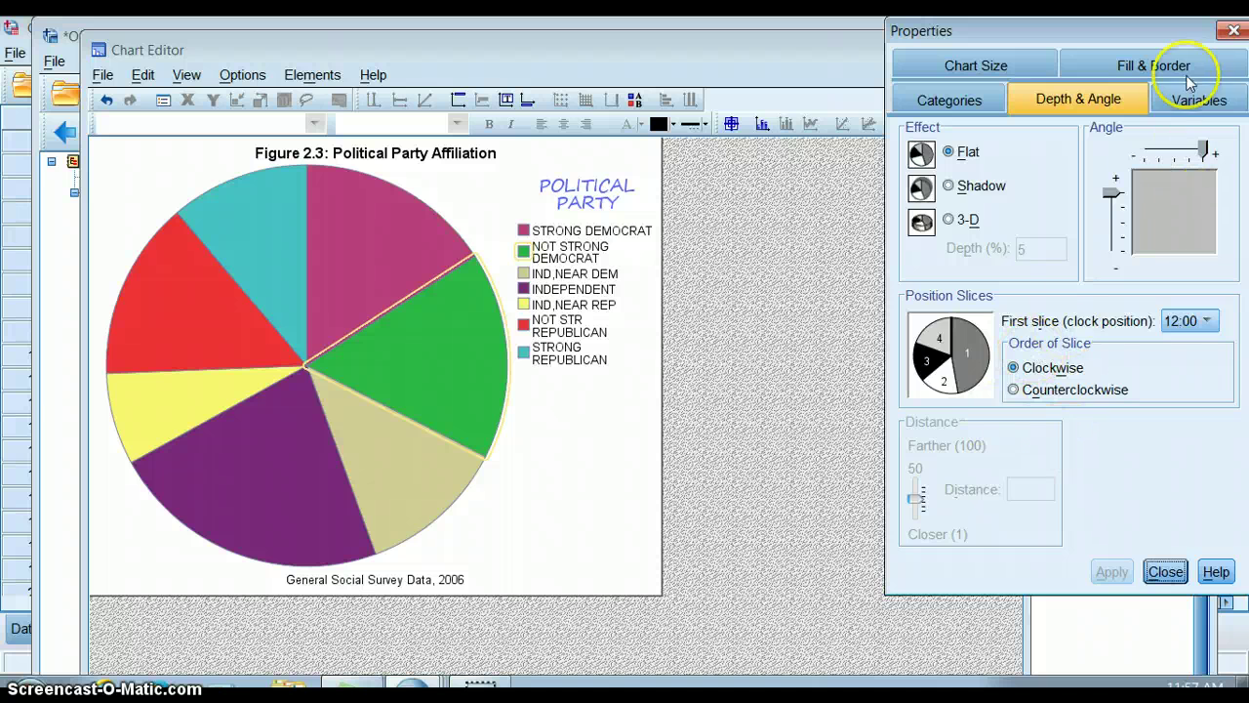
pyautogui.click(1204, 99)
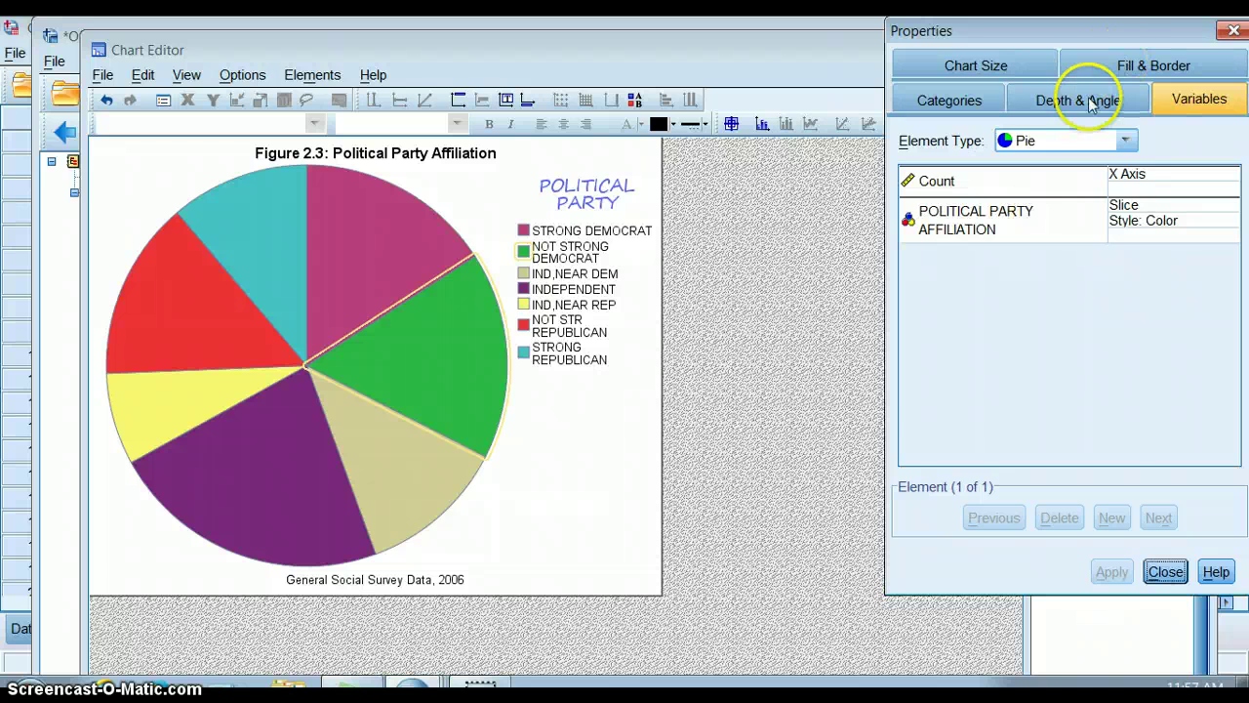
pyautogui.click(1086, 106)
pyautogui.click(971, 98)
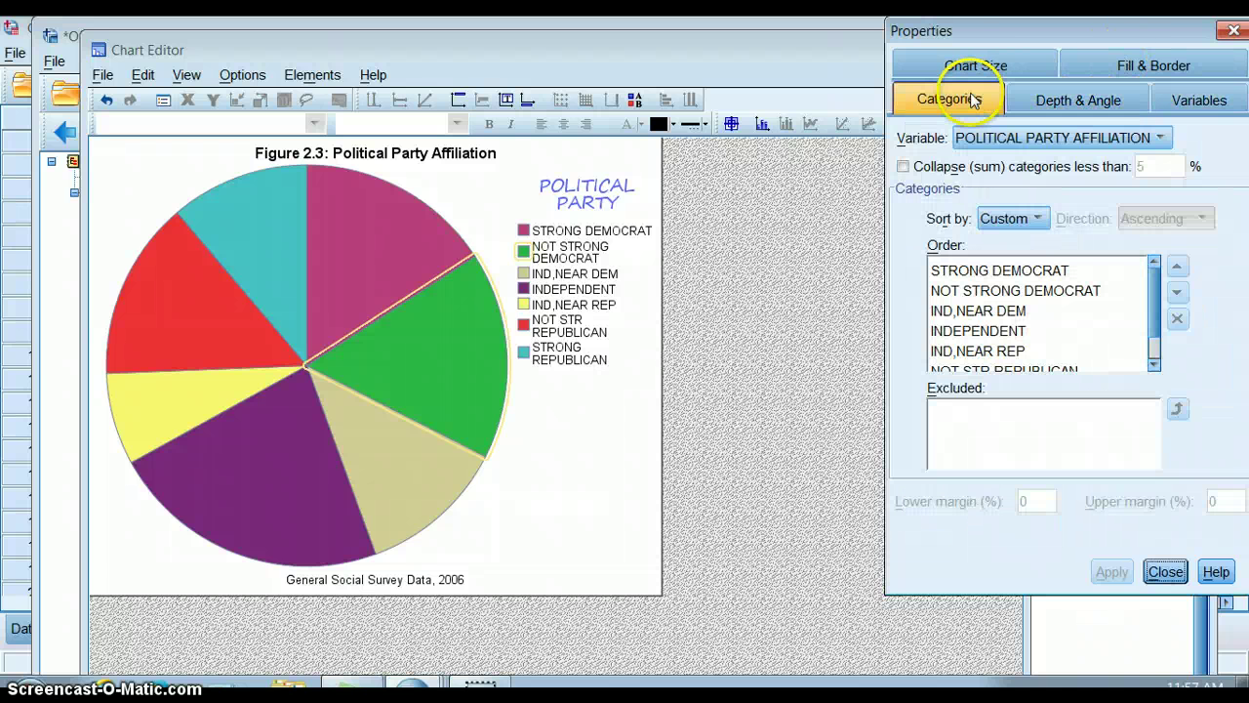
pyautogui.click(976, 66)
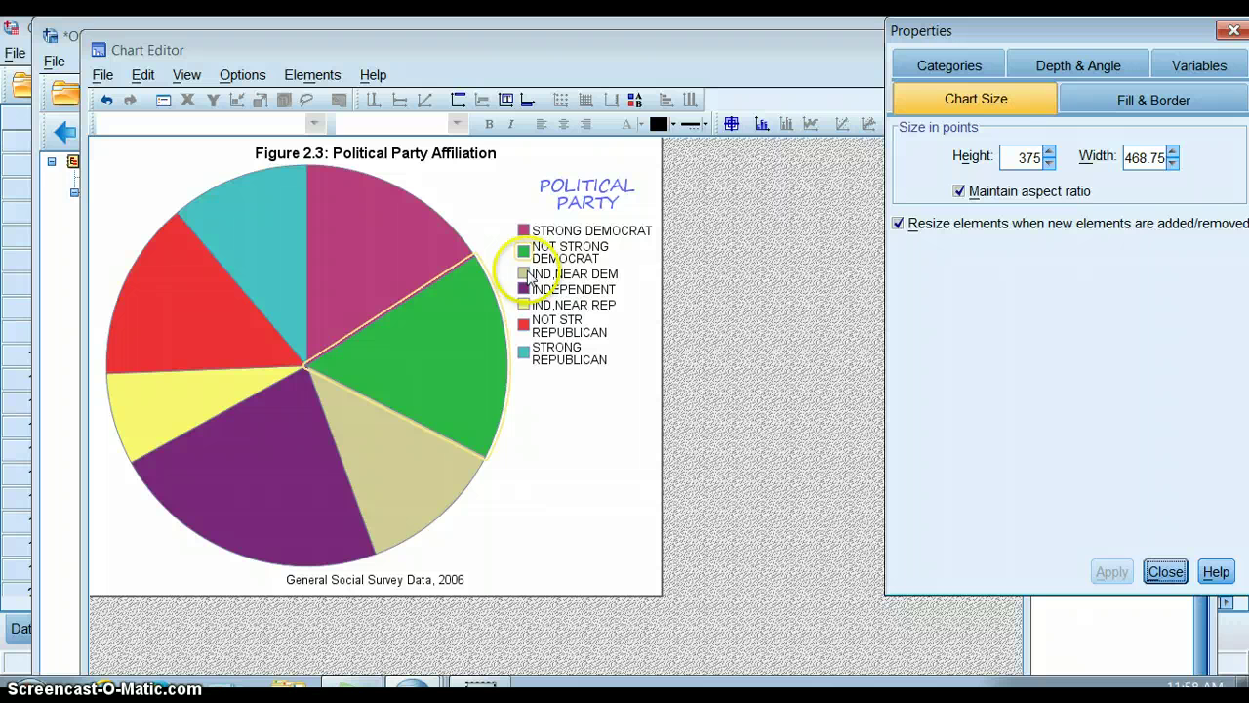
pyautogui.click(449, 157)
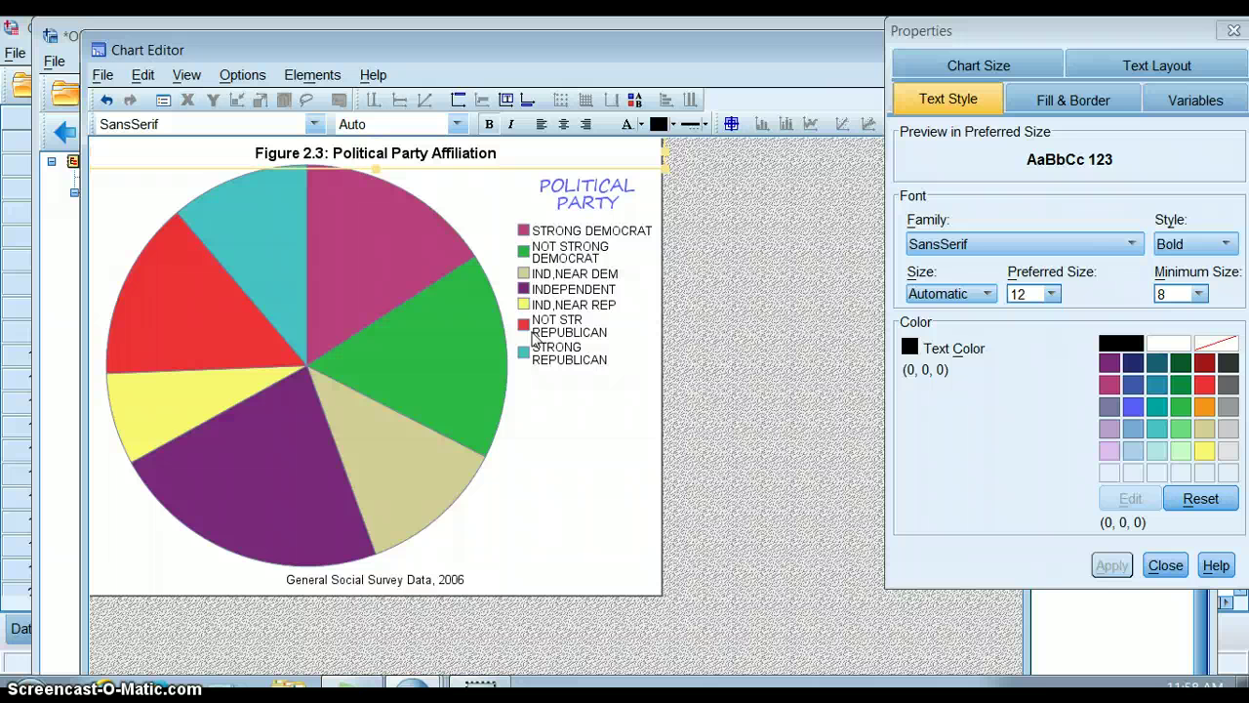
# Close the Properties panel and Chart Editor to show the Figure 2.3 pie in the Viewer
pyautogui.click(1166, 566)
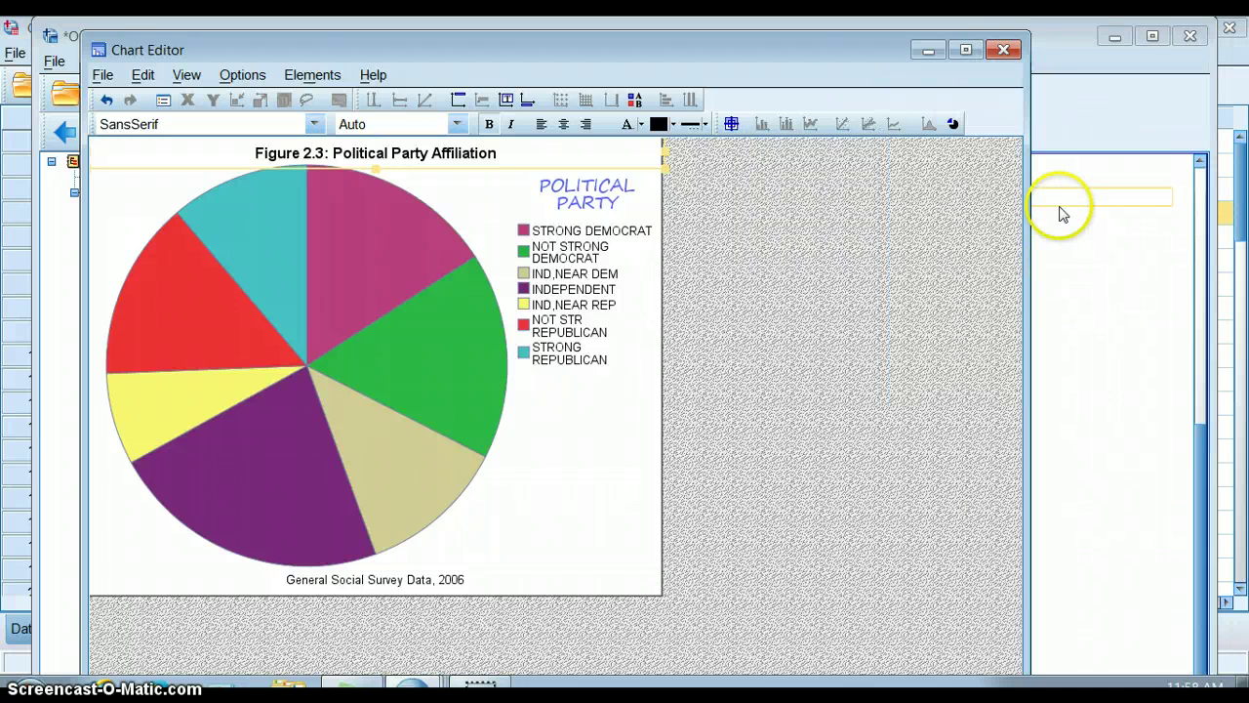
pyautogui.click(998, 49)
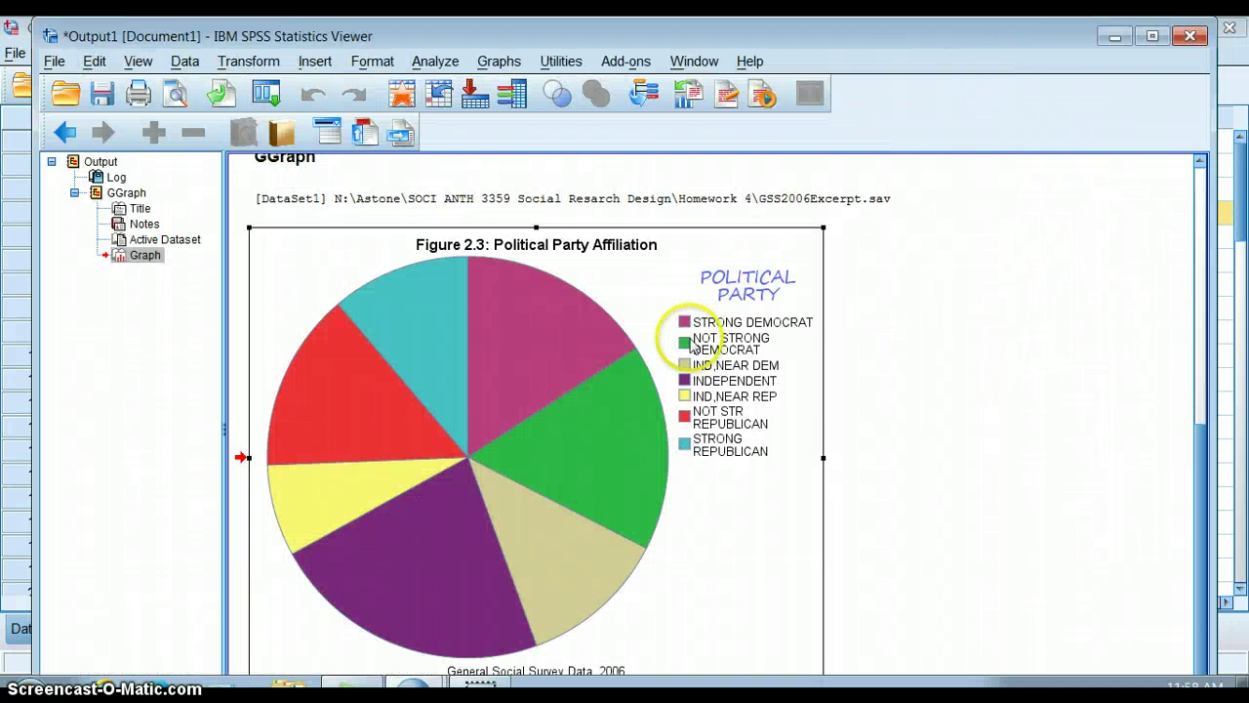